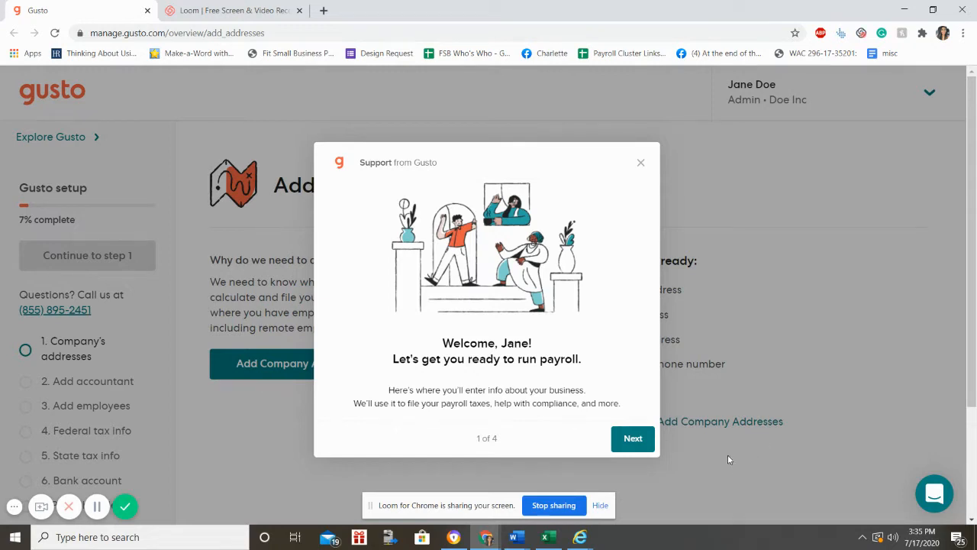
Step: Step through all four tips of the Support from Gusto welcome tour and close it
click(633, 439)
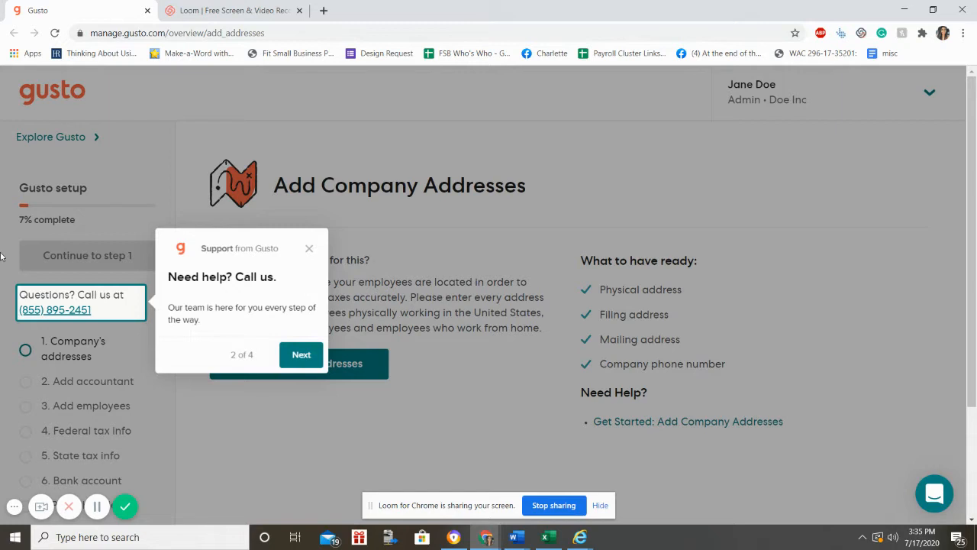
click(308, 364)
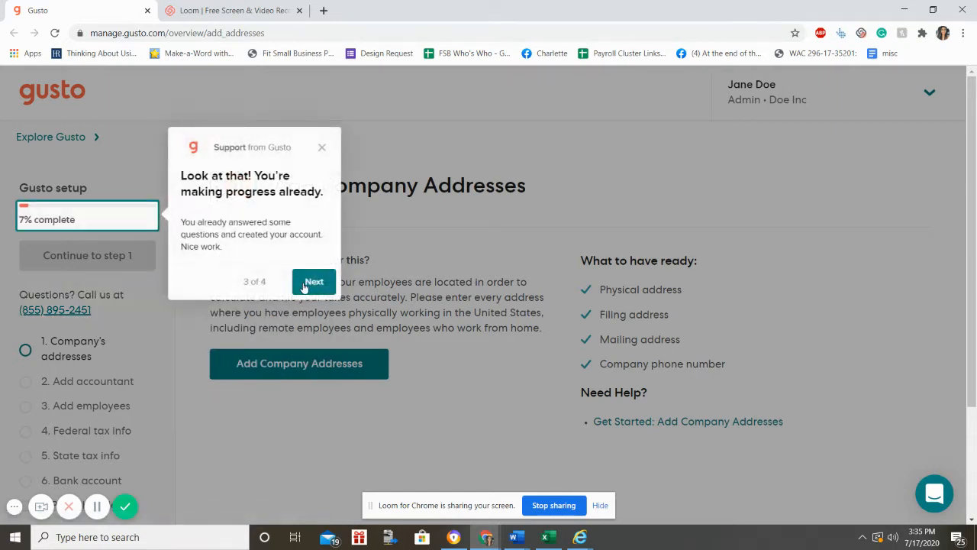
click(309, 282)
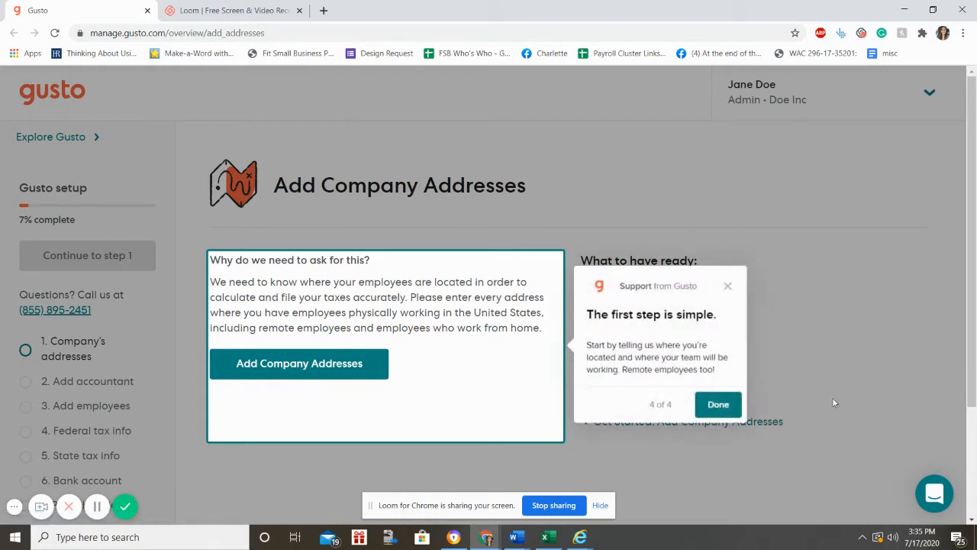
click(719, 404)
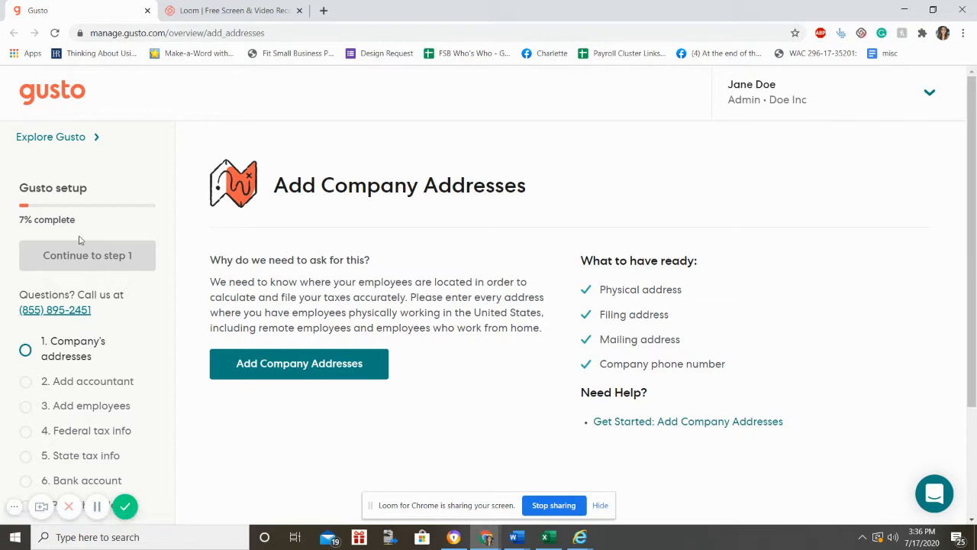
Step: Review the twelve-step setup checklist and begin the Add Company Addresses step
scroll(78, 240, down, 2)
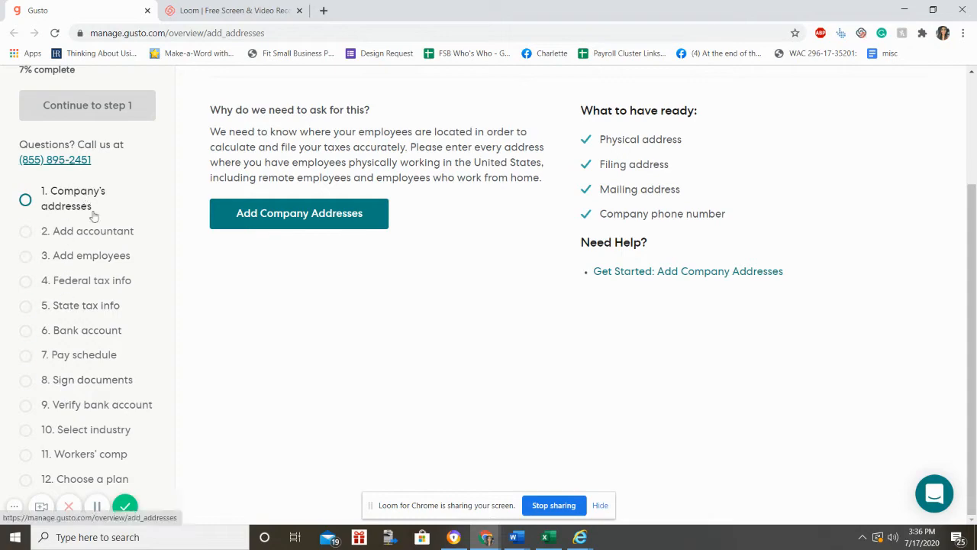
scroll(94, 218, up, 2)
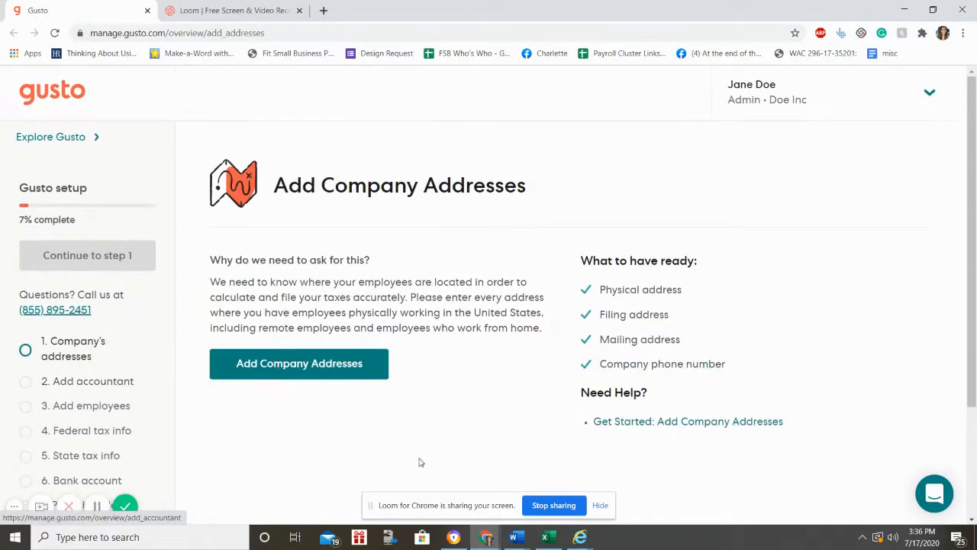
click(303, 364)
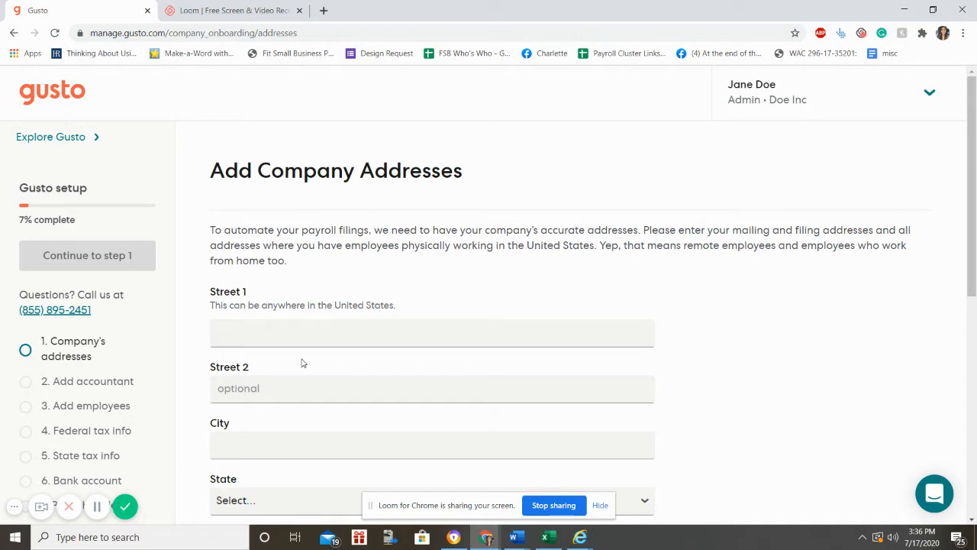
Step: Enter the company street address via autocomplete, its zip code and phone, then continue setup
click(306, 340)
text(44)
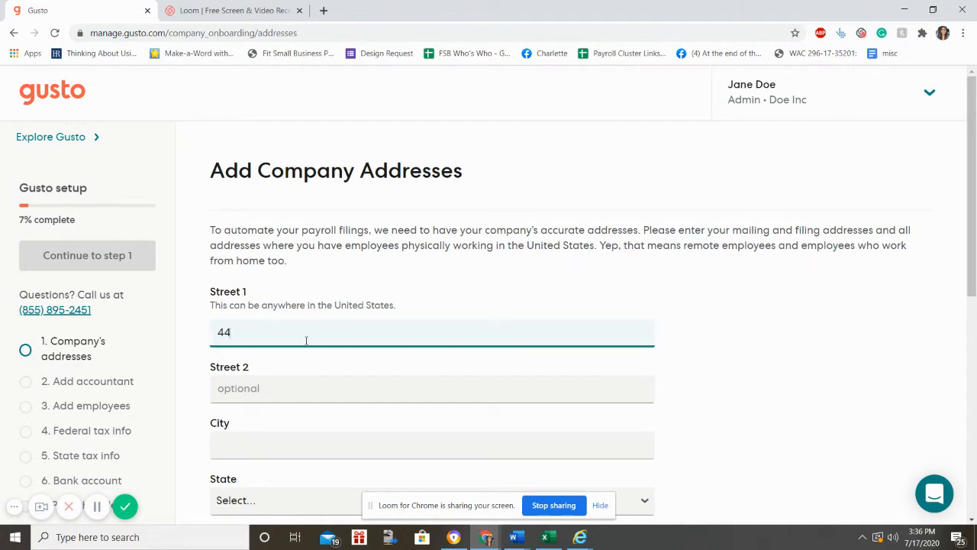
text(3 un)
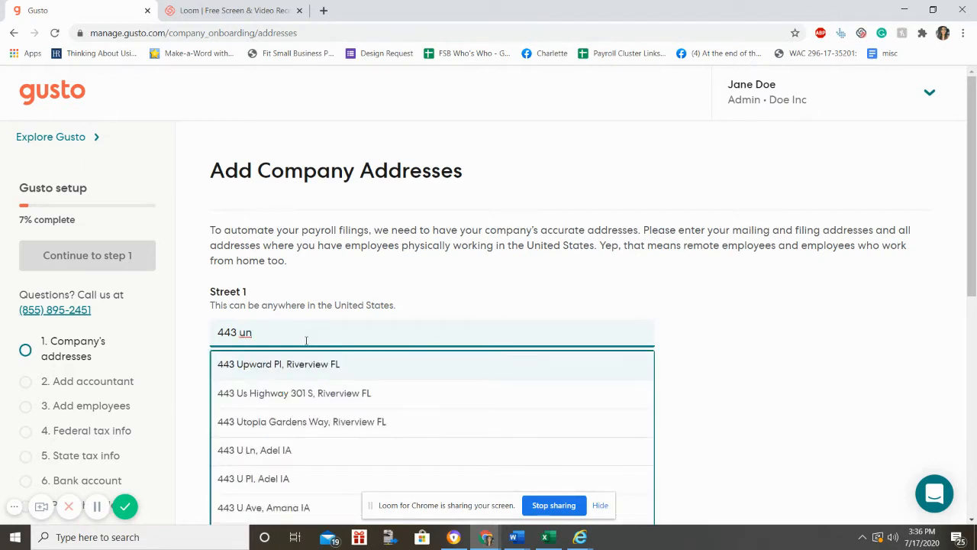
scroll(307, 340, down, 2)
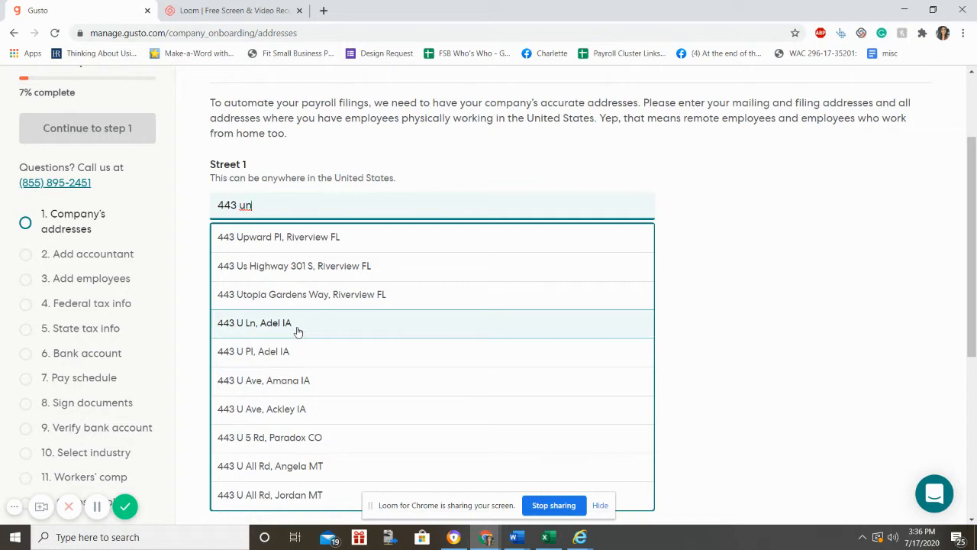
click(325, 433)
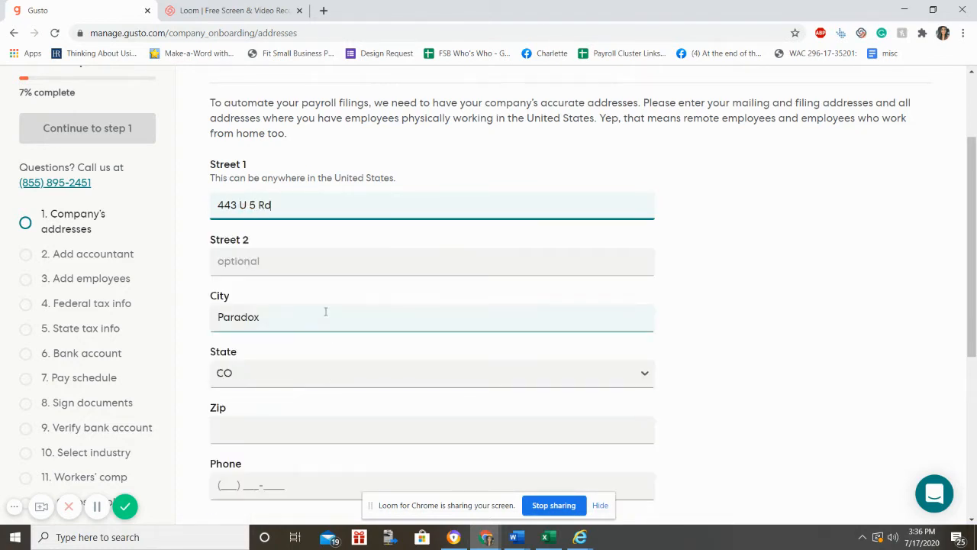
click(319, 433)
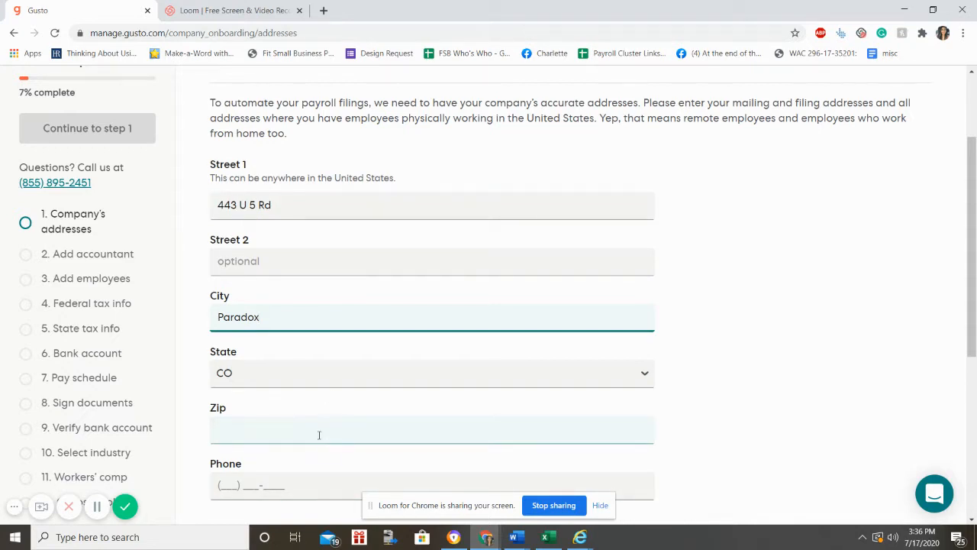
text(55454)
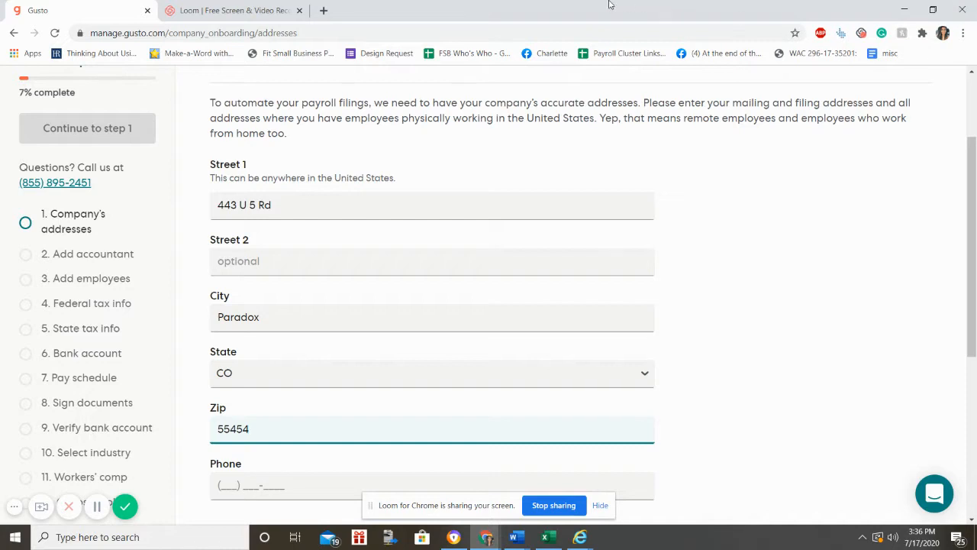
click(230, 486)
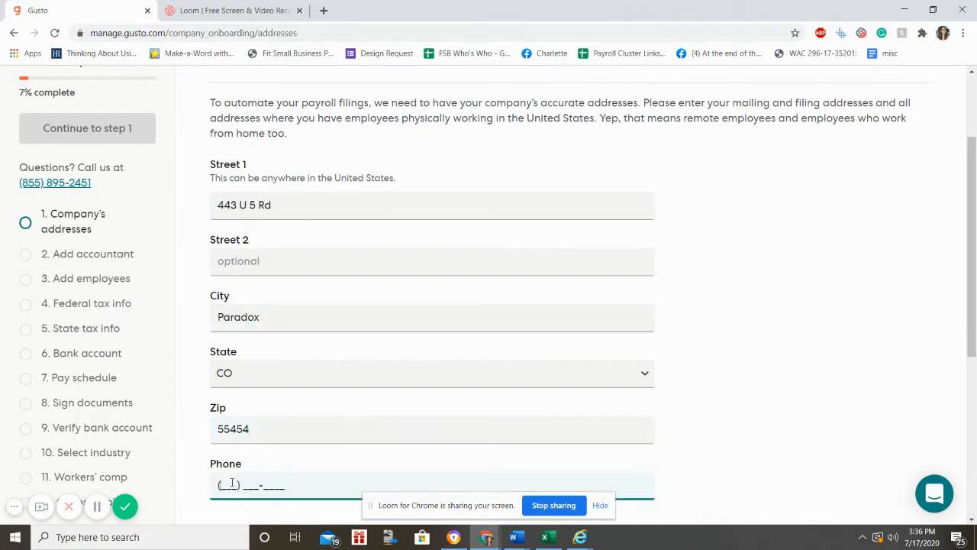
text(111) 111-1111)
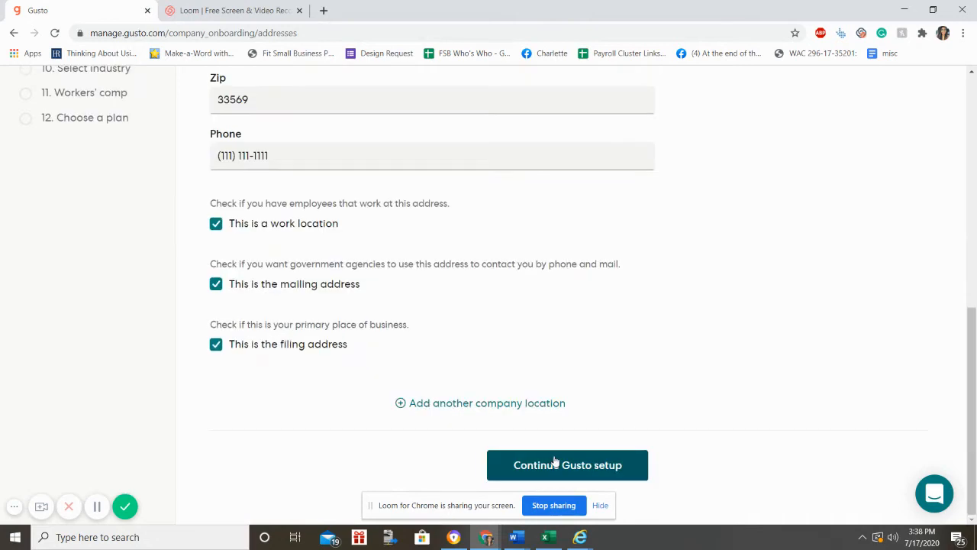
click(555, 463)
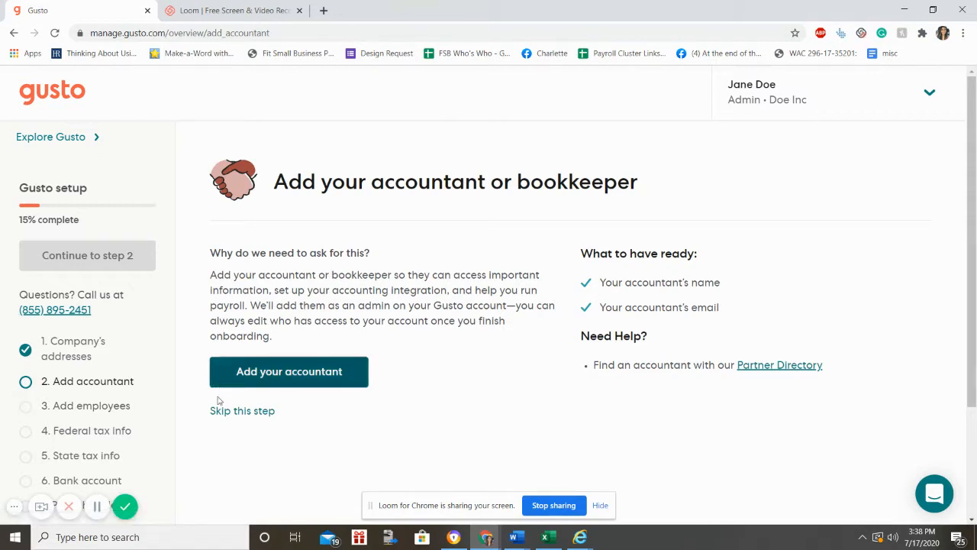
Step: Open the Add your accountant form and skip it without adding anyone
click(332, 380)
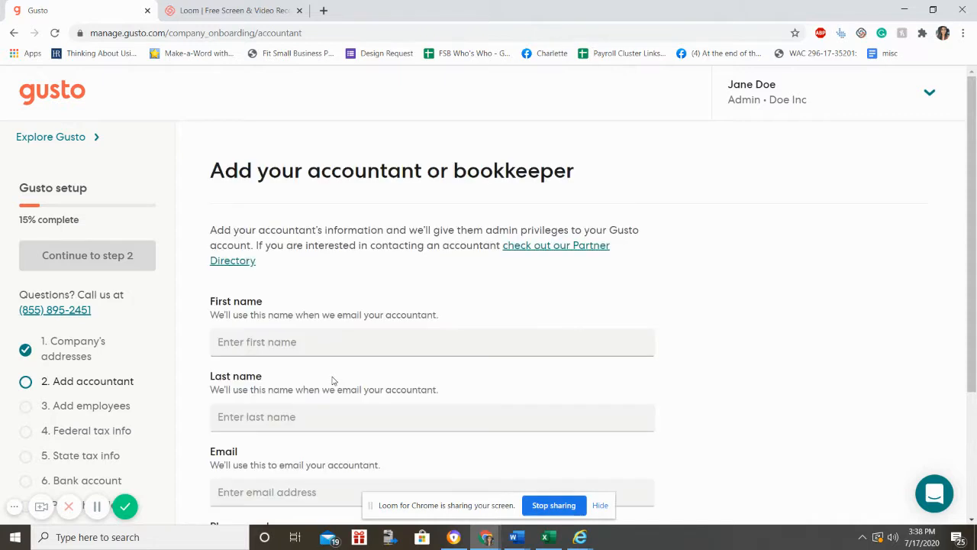
scroll(332, 380, down, 1)
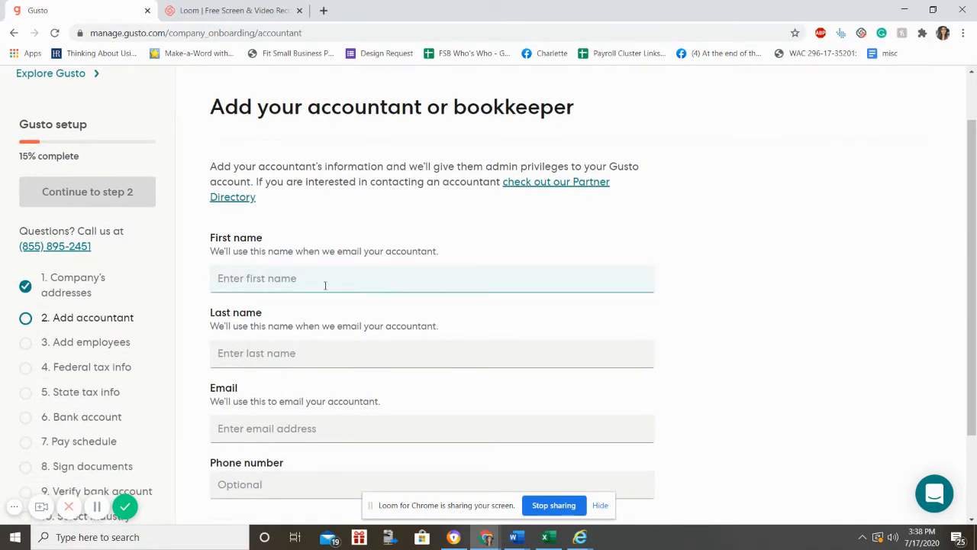
scroll(316, 380, down, 1)
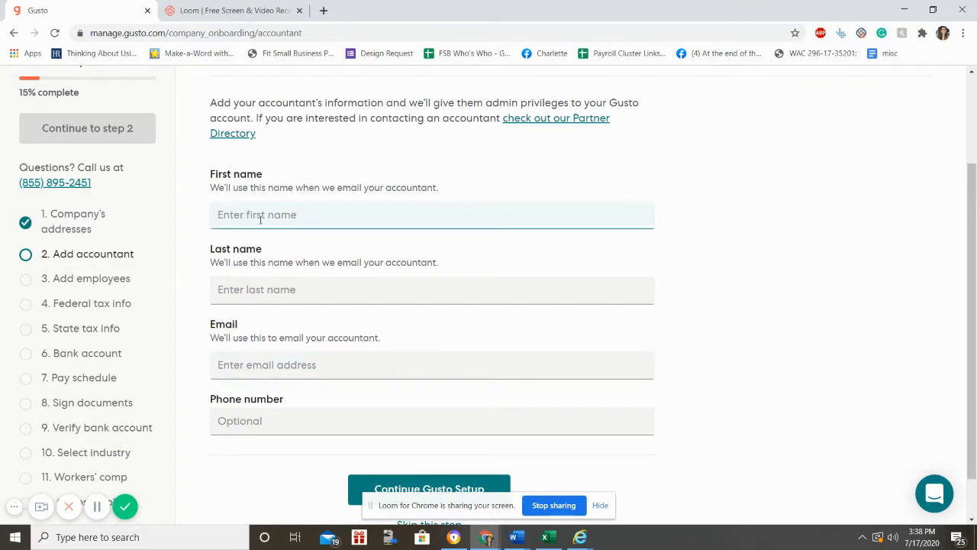
scroll(255, 212, down, 1)
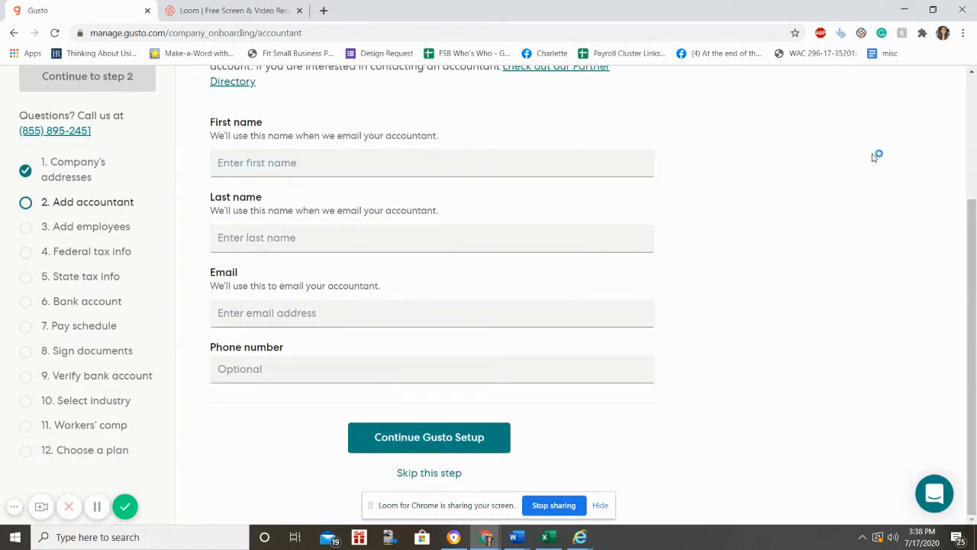
click(416, 477)
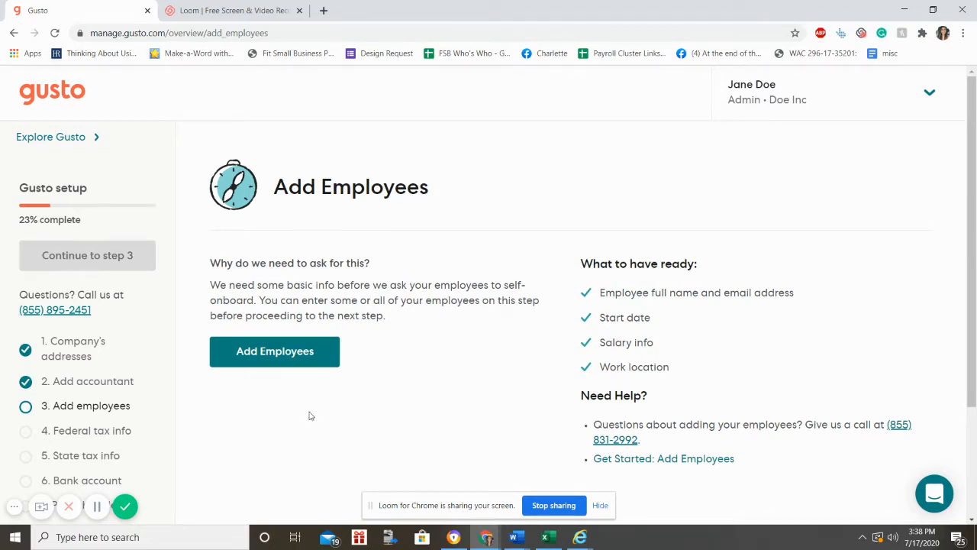
Step: Start a new employee and enter their first and last name
click(313, 350)
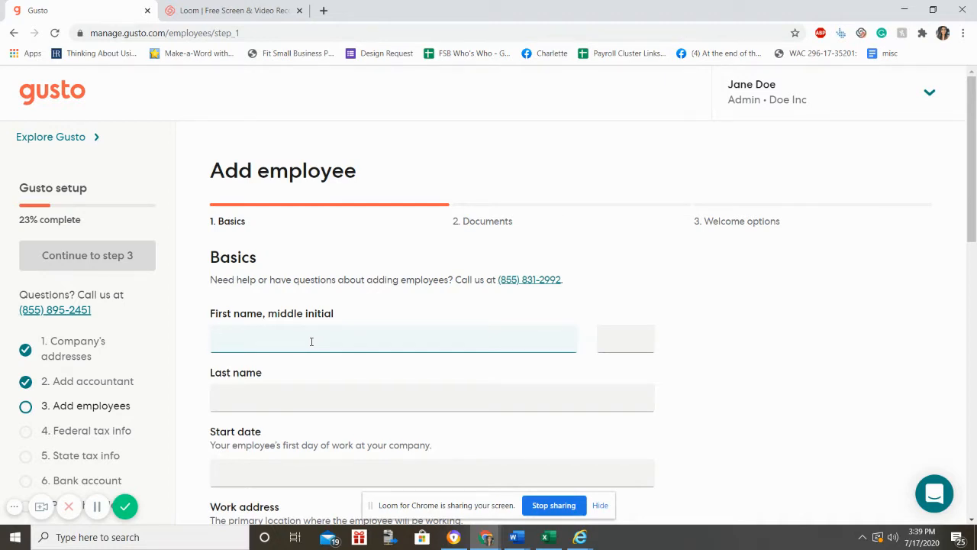
click(312, 341)
text(Jane D)
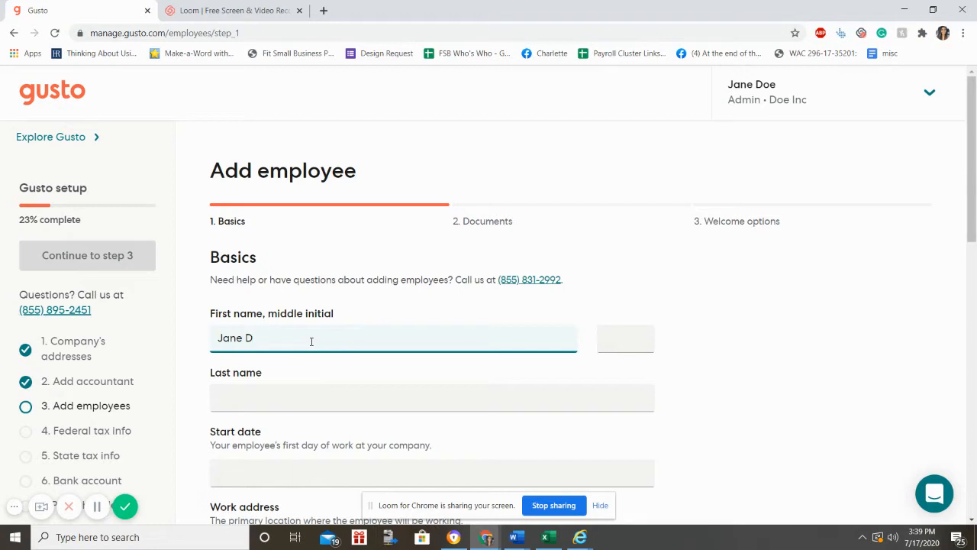
key(BackSpace)
text(D)
click(341, 390)
text(Doe)
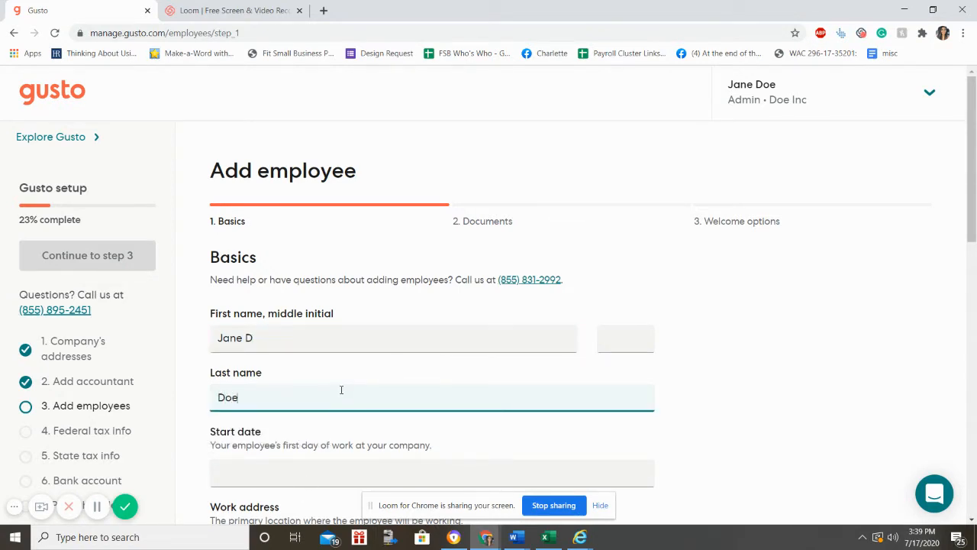
Step: Set the employee's start date to 07/27/2020
click(328, 473)
scroll(328, 474, down, 3)
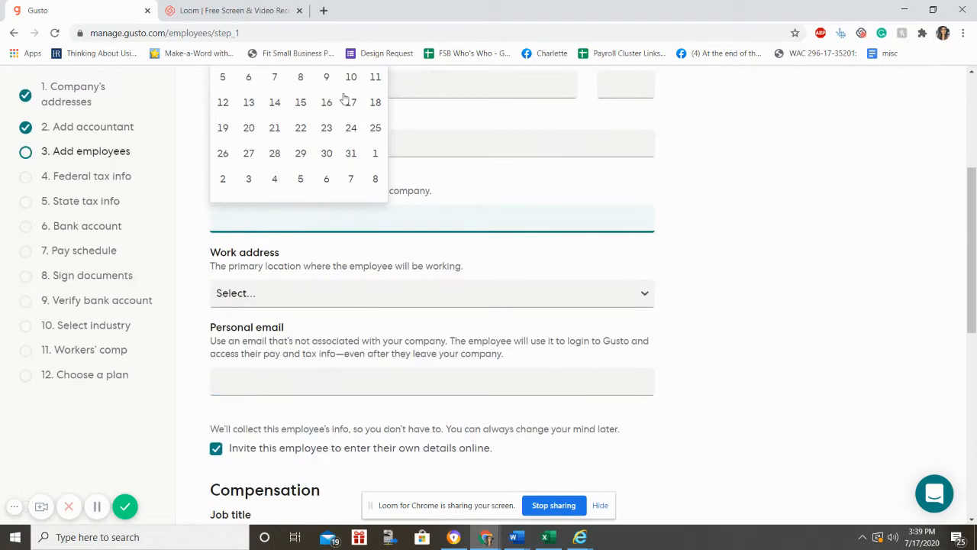
scroll(351, 150, up, 1)
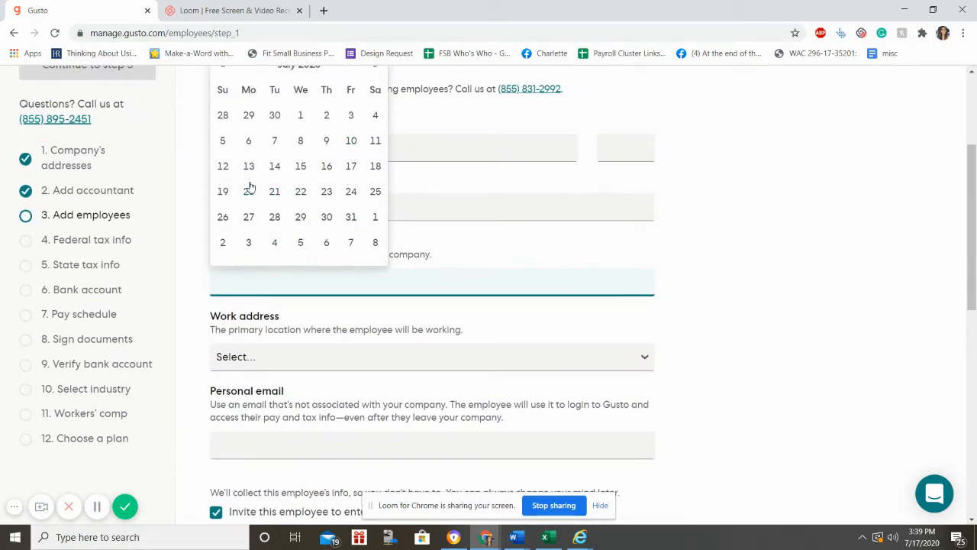
click(249, 217)
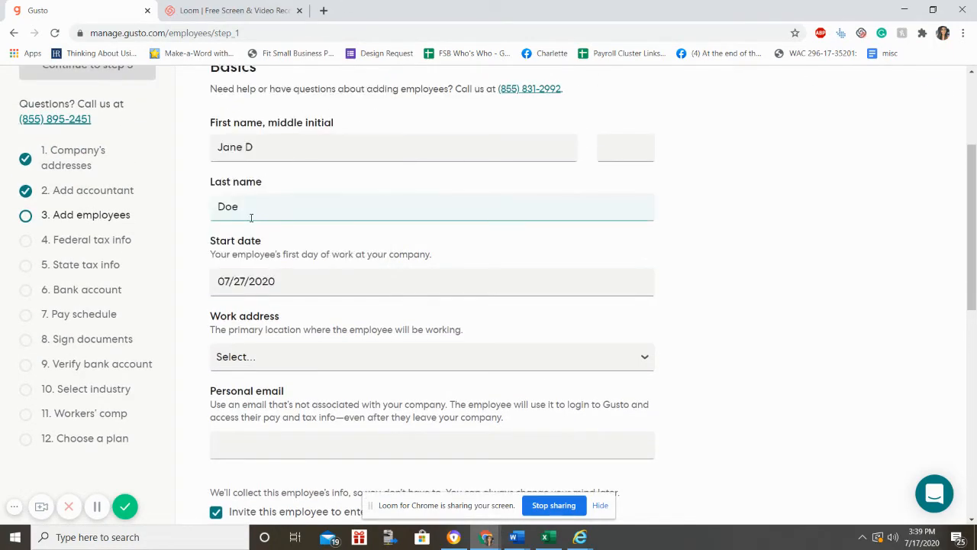
scroll(259, 265, down, 1)
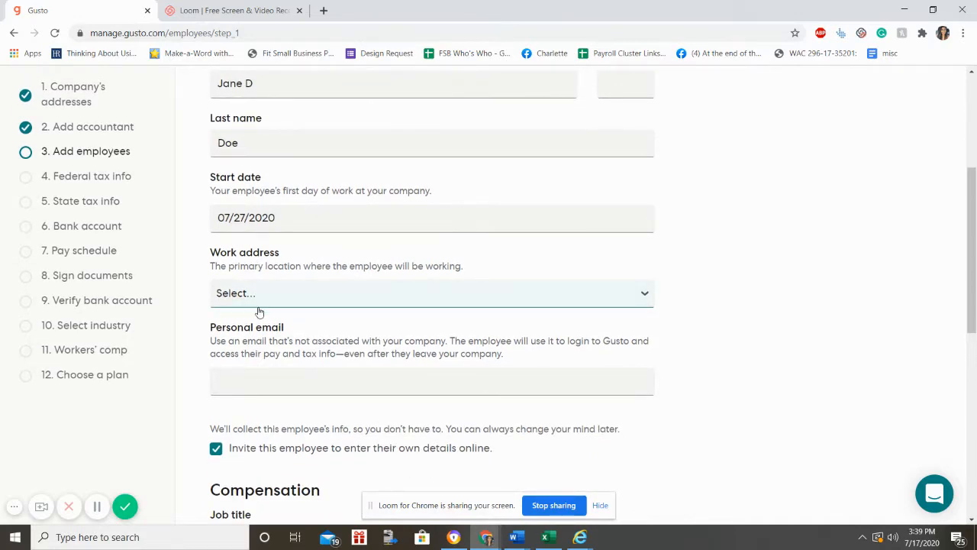
Step: Use the company address as work location and enter the employee's personal email
click(244, 294)
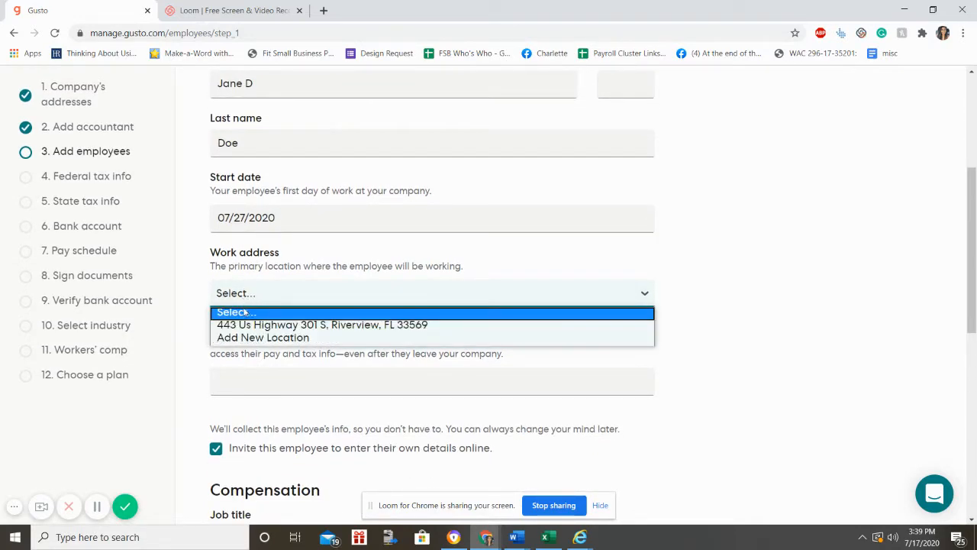
click(246, 326)
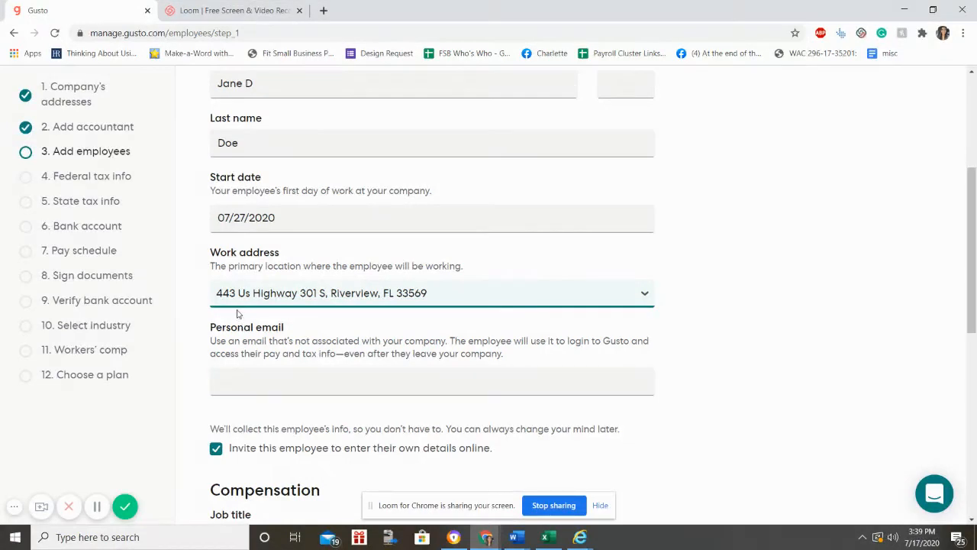
click(579, 293)
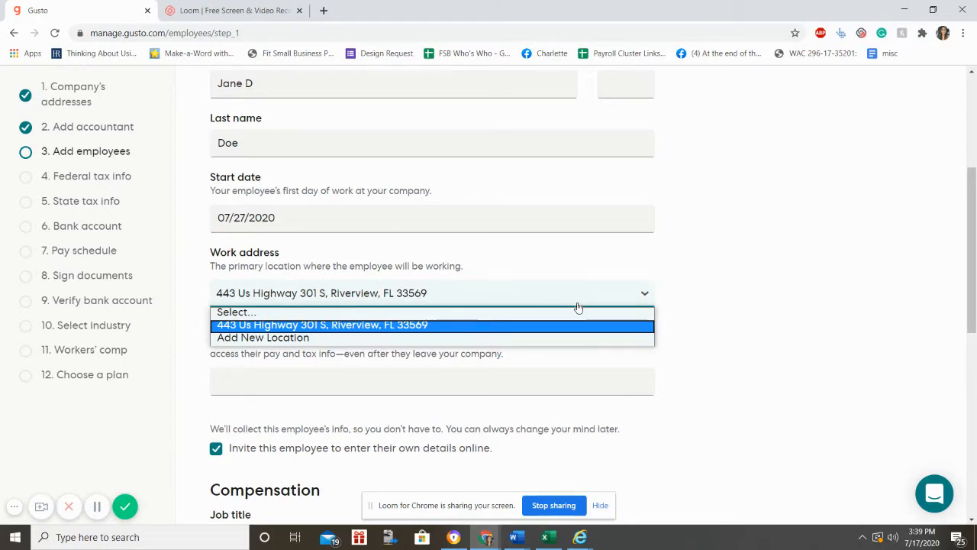
click(726, 252)
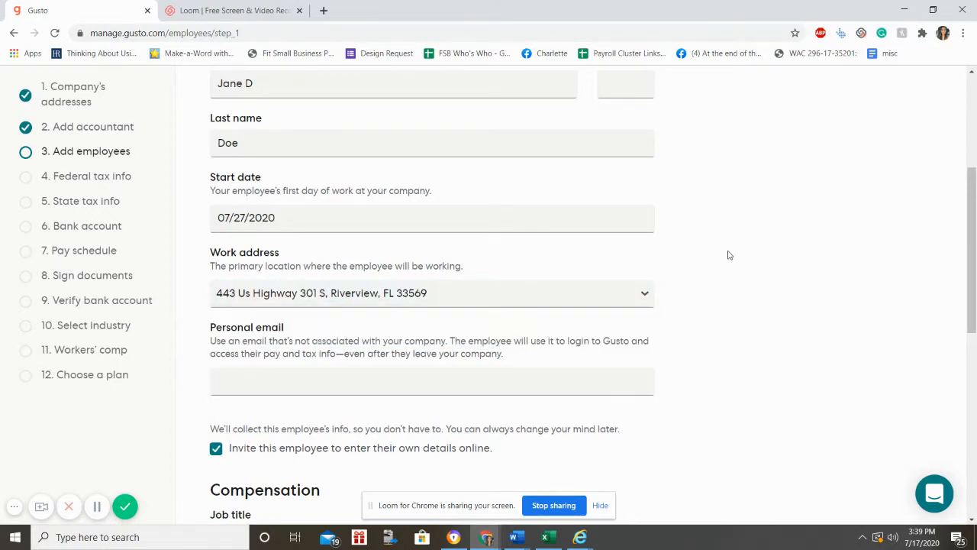
click(423, 379)
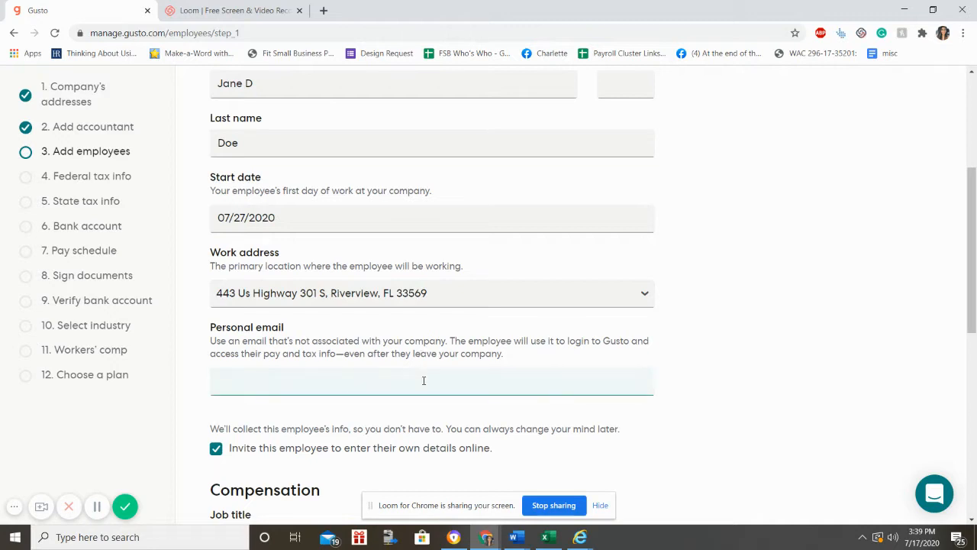
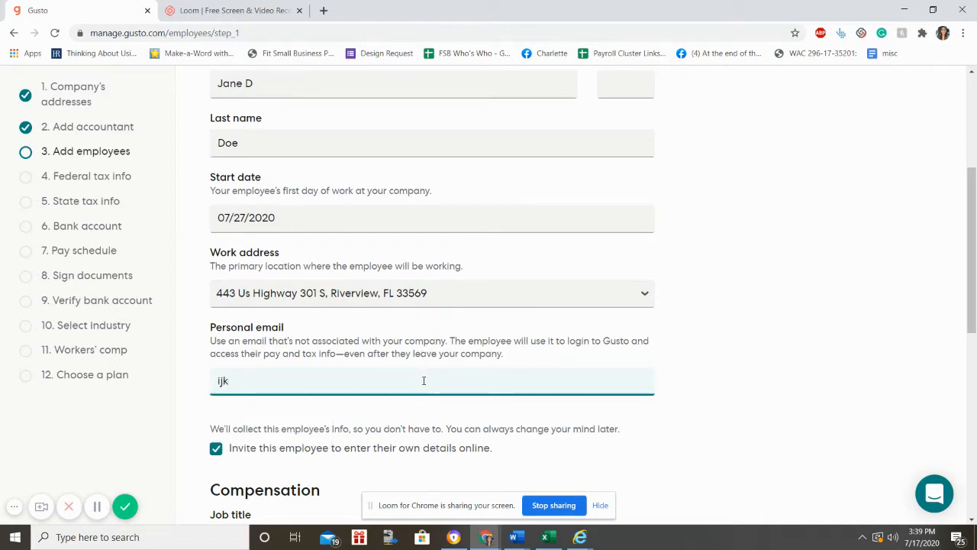
Step: Create and assign Server as the employee's job title
scroll(775, 481, down, 3)
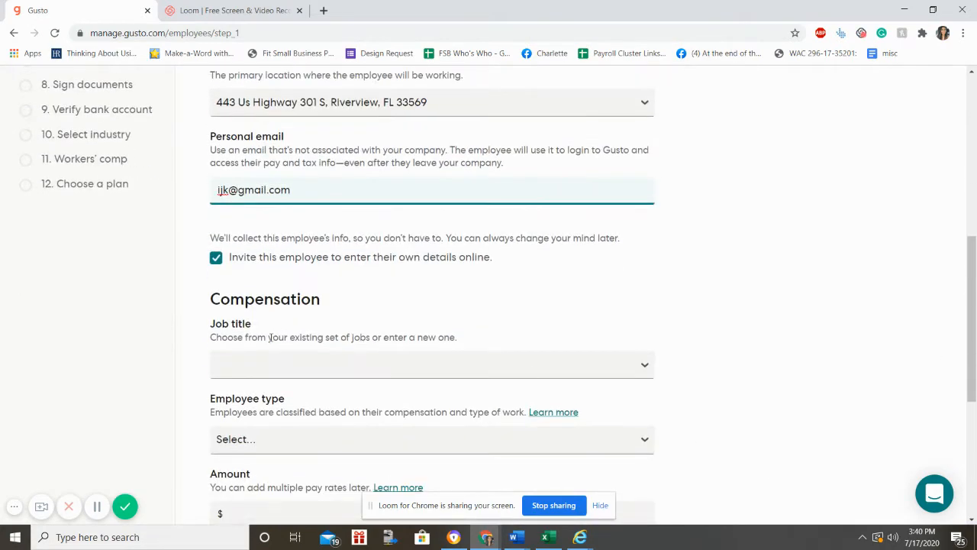
scroll(269, 337, down, 1)
click(244, 290)
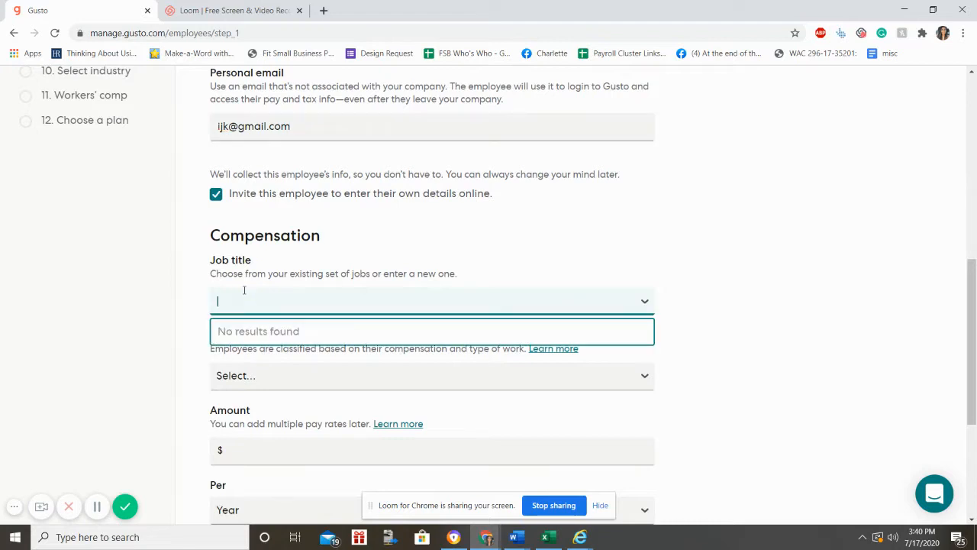
text(Servers)
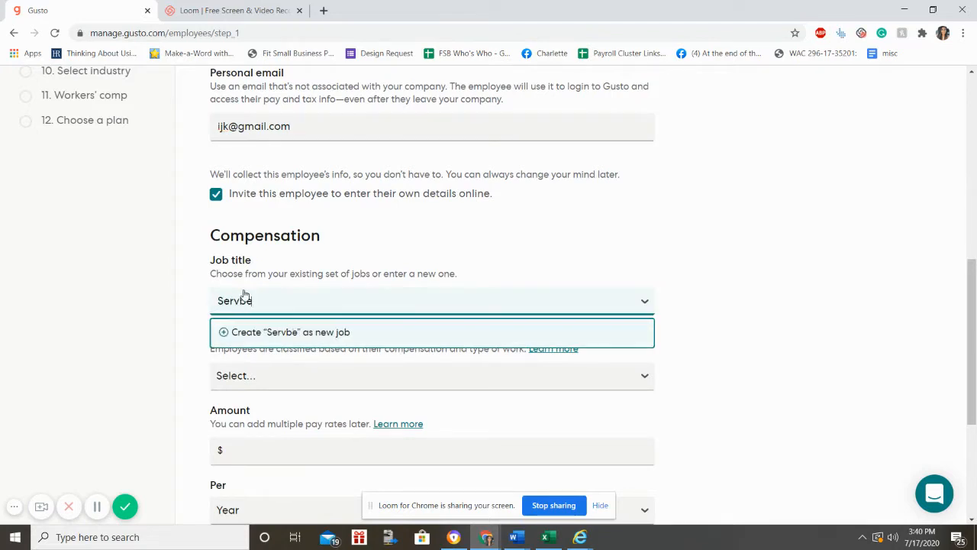
key(BackSpace)
key(BackSpace)
text(r)
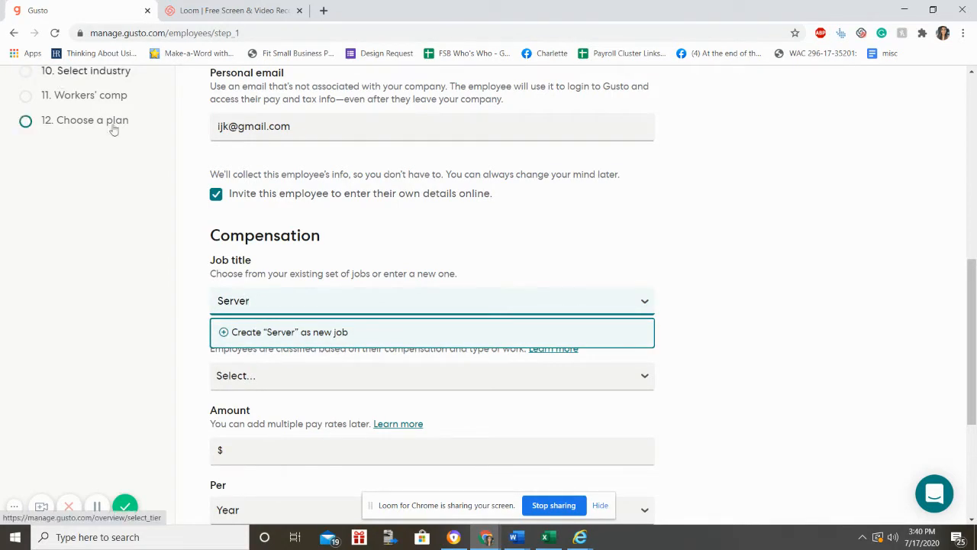
click(239, 343)
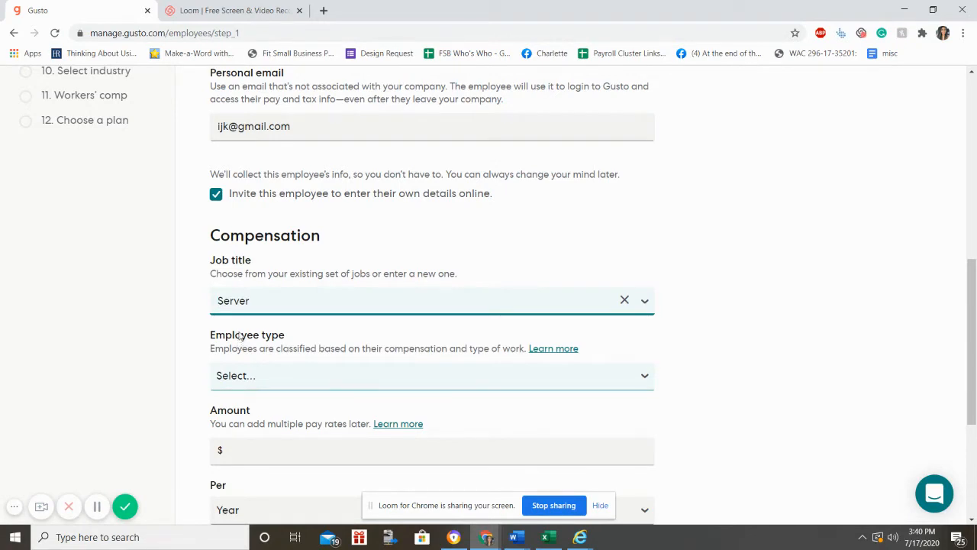
click(287, 300)
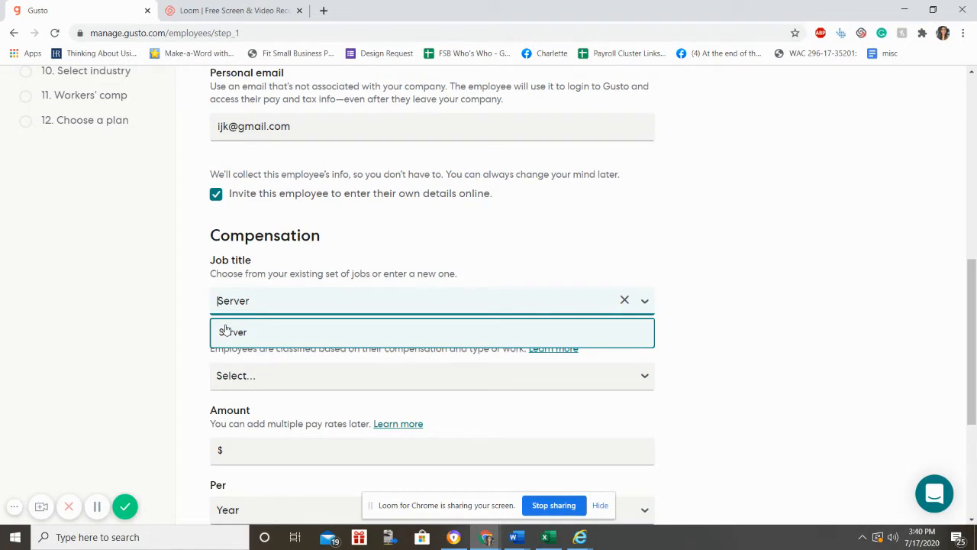
click(727, 337)
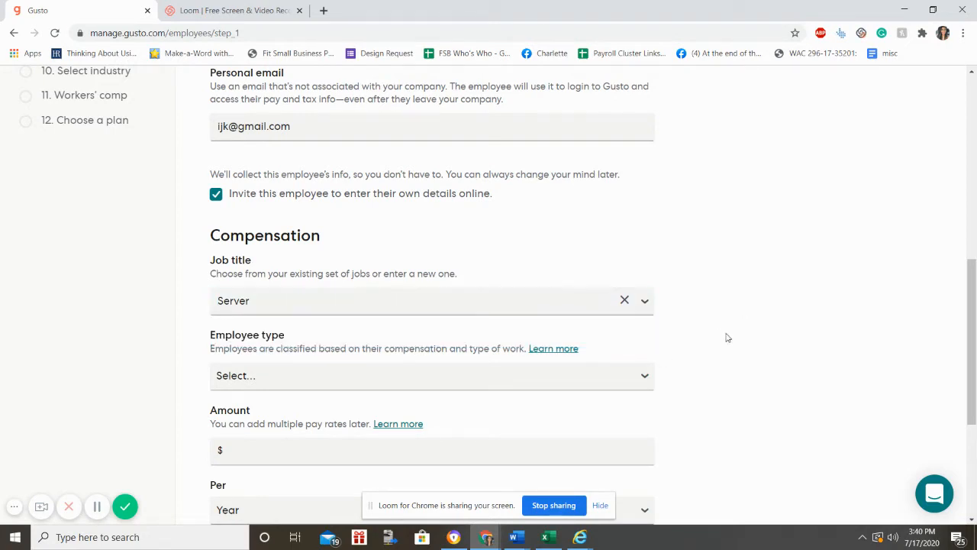
Step: Make the employee paid by the hour at $15.00 per Hour
click(624, 383)
click(560, 439)
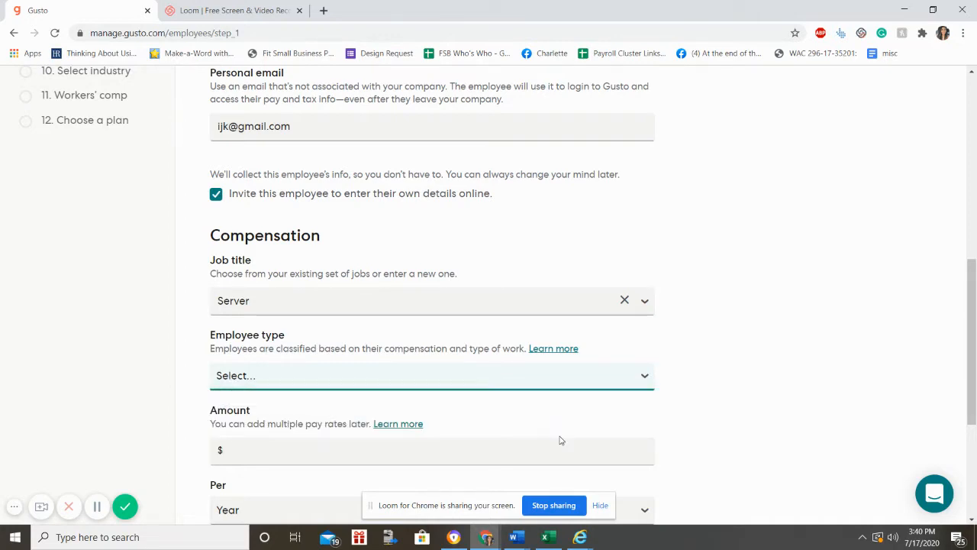
scroll(683, 359, down, 3)
click(375, 251)
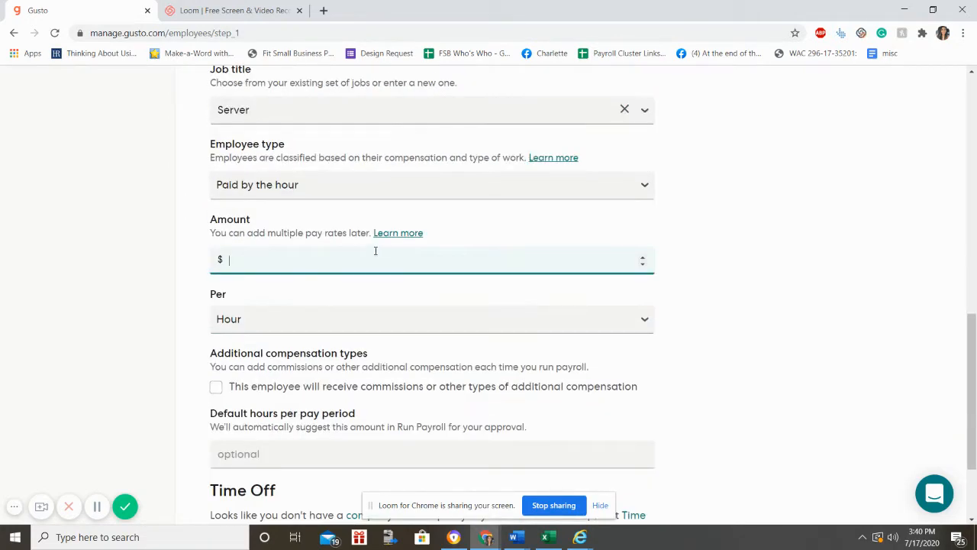
text(15.00)
click(467, 317)
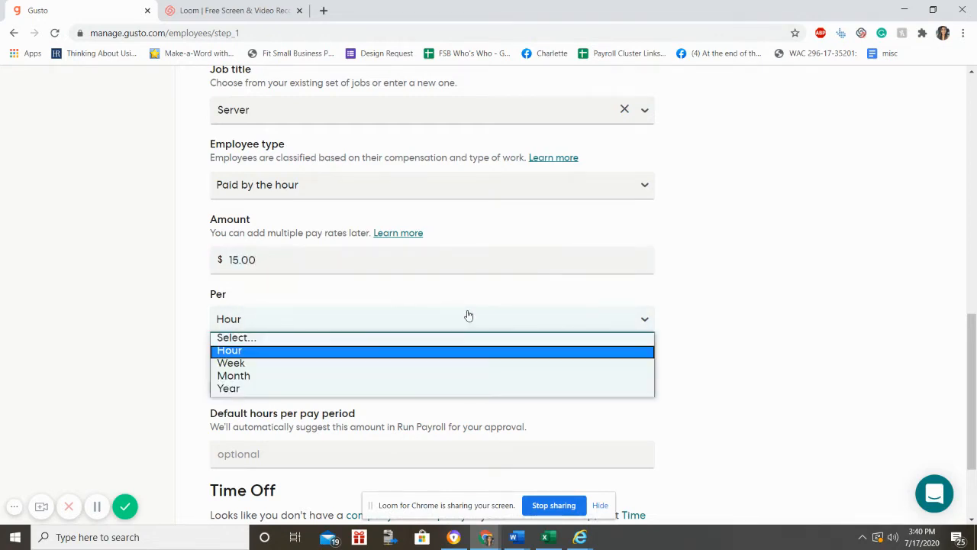
click(443, 353)
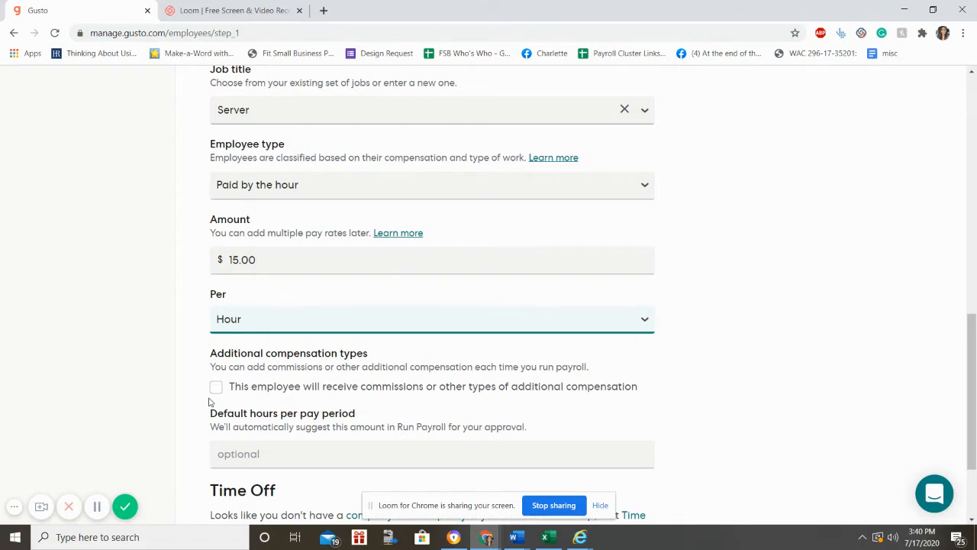
Step: Set 40 default hours per pay period and save the employee details
scroll(211, 399, down, 2)
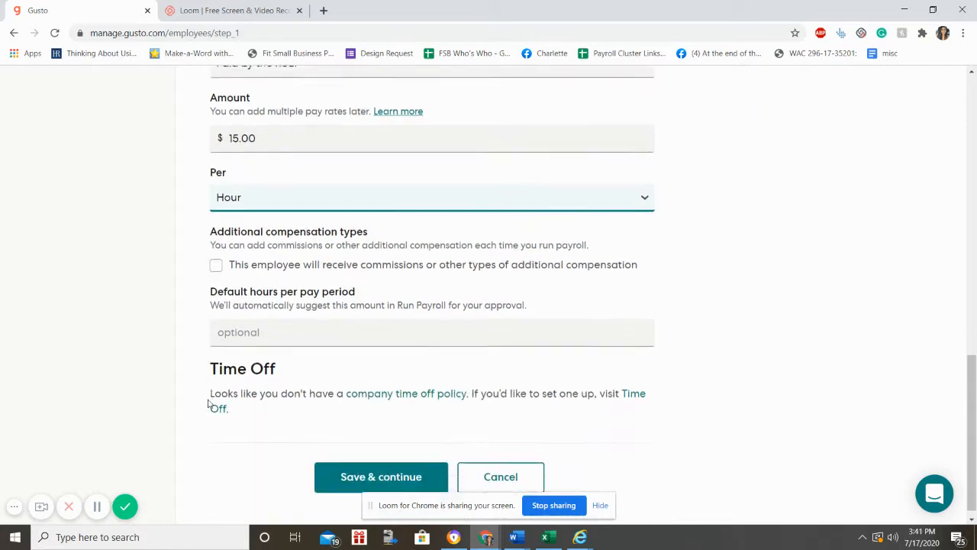
click(304, 326)
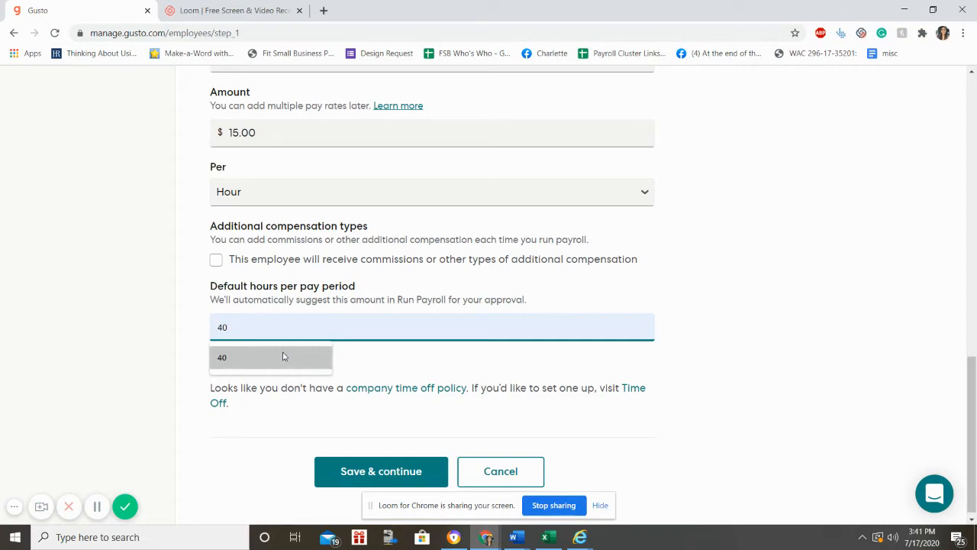
click(283, 356)
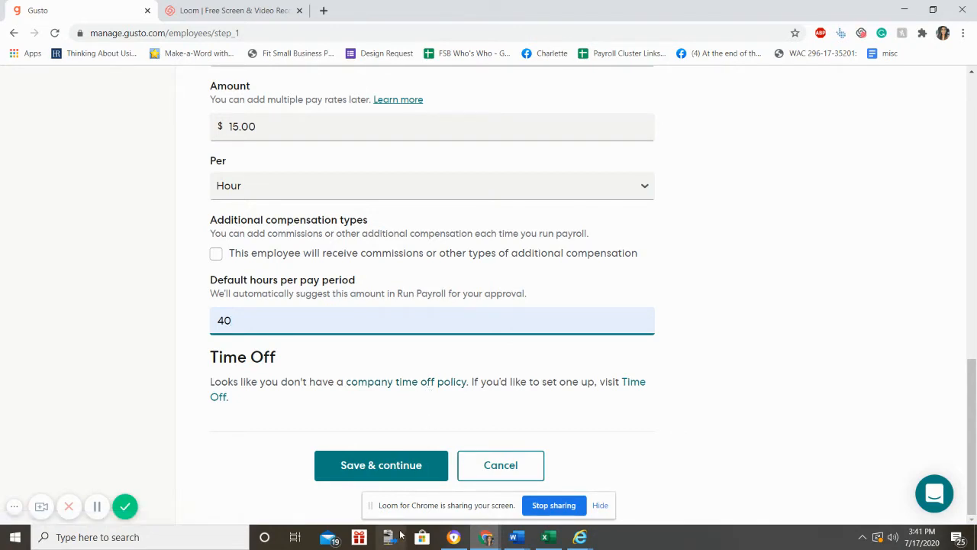
click(364, 479)
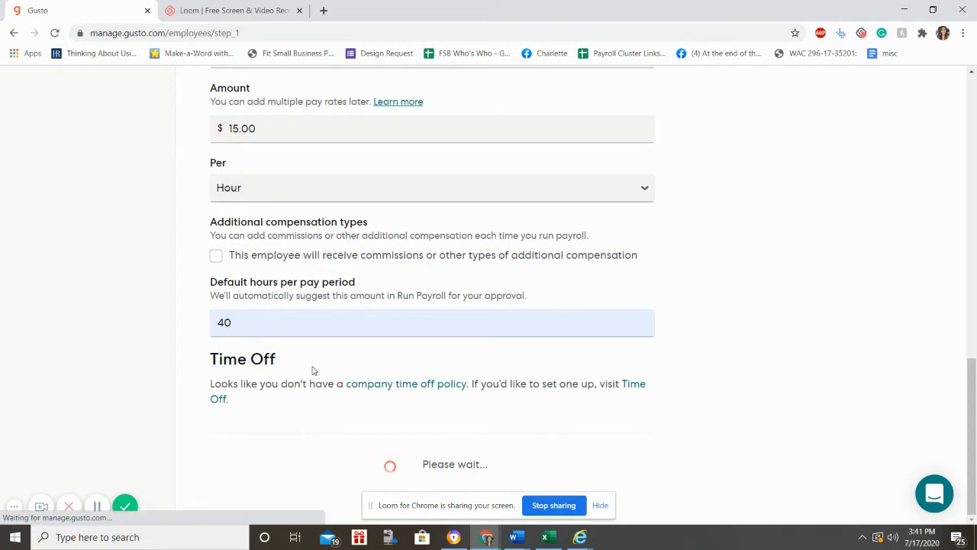
Step: Keep Employment eligibility (Form I-9) checked on Onboarding documents and save
scroll(313, 371, up, 1)
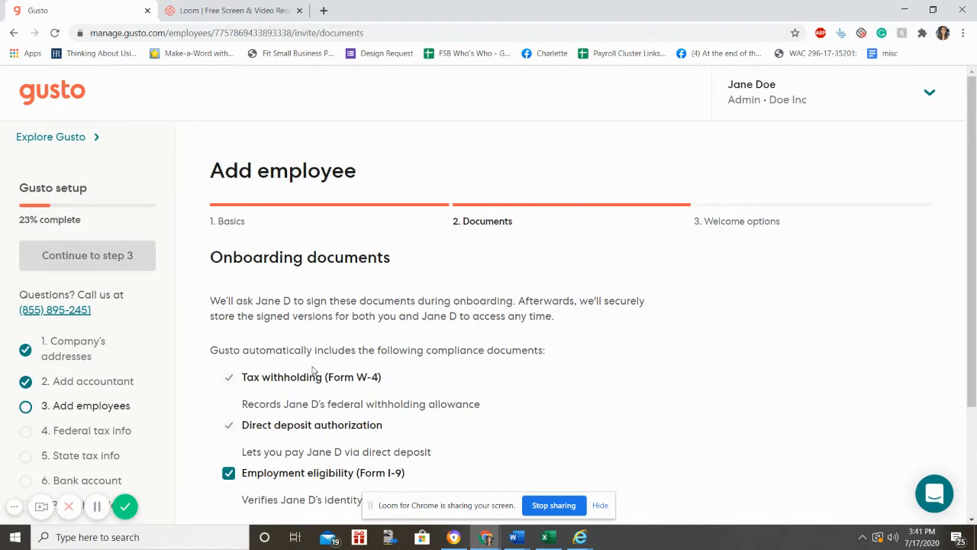
scroll(340, 336, down, 1)
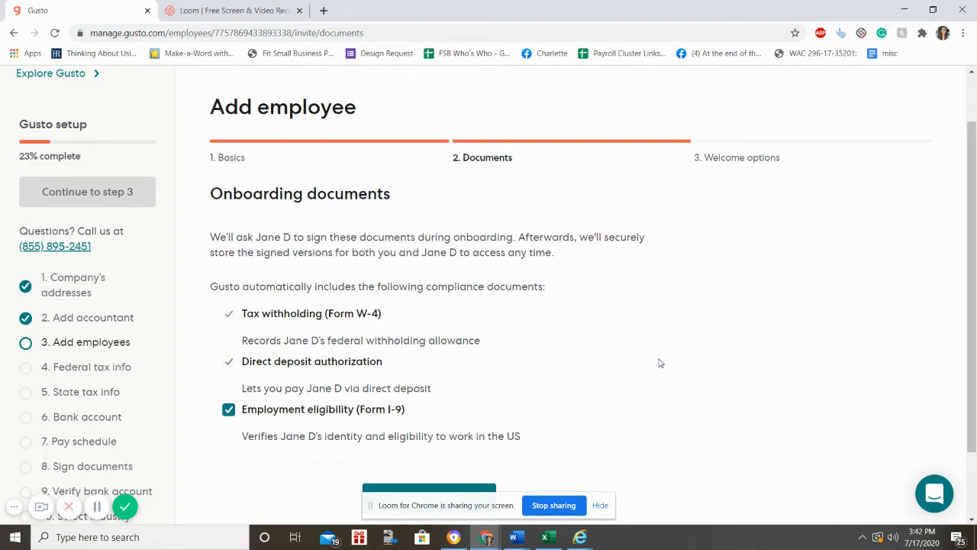
scroll(659, 362, down, 1)
scroll(646, 362, up, 1)
scroll(549, 354, down, 1)
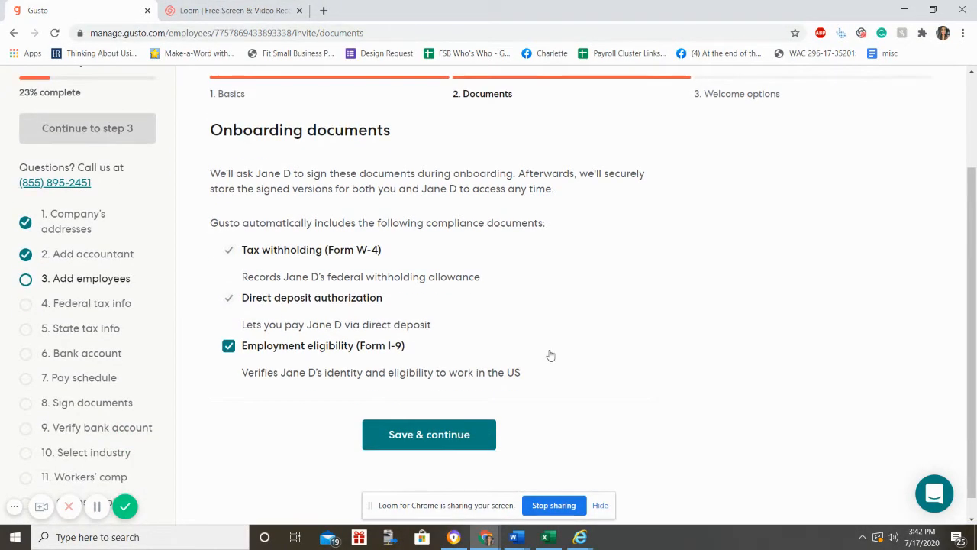
click(471, 442)
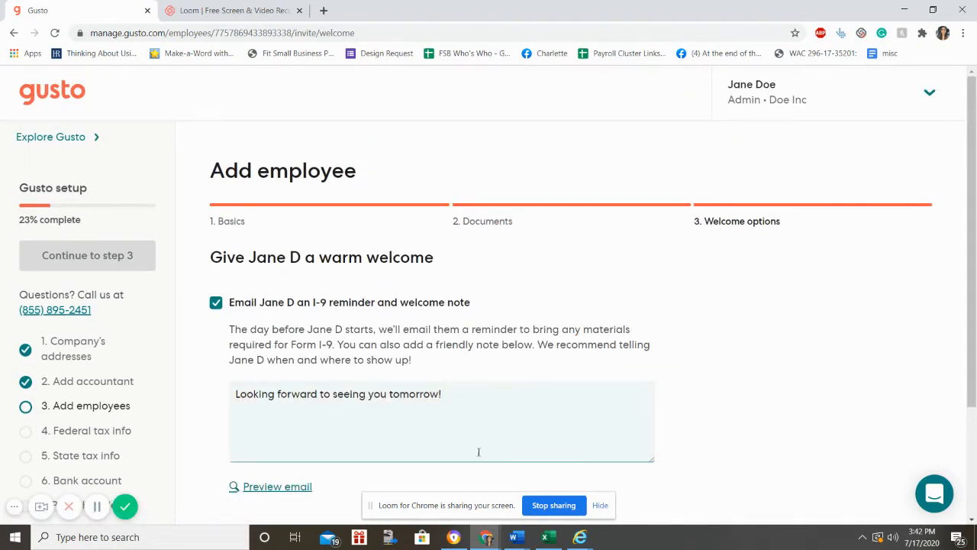
Step: Leave the I-9 reminder and welcome note email enabled and send the employee invitation
scroll(292, 445, down, 2)
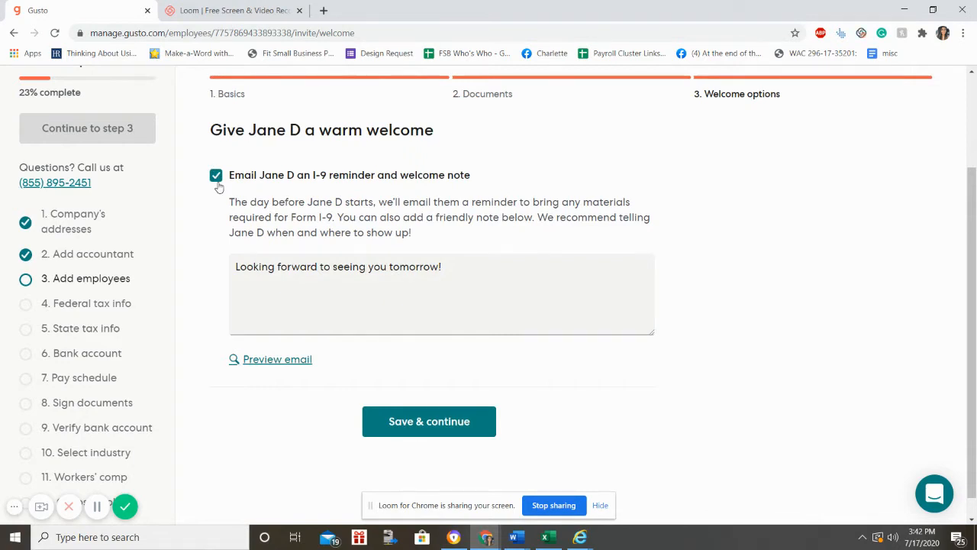
click(216, 176)
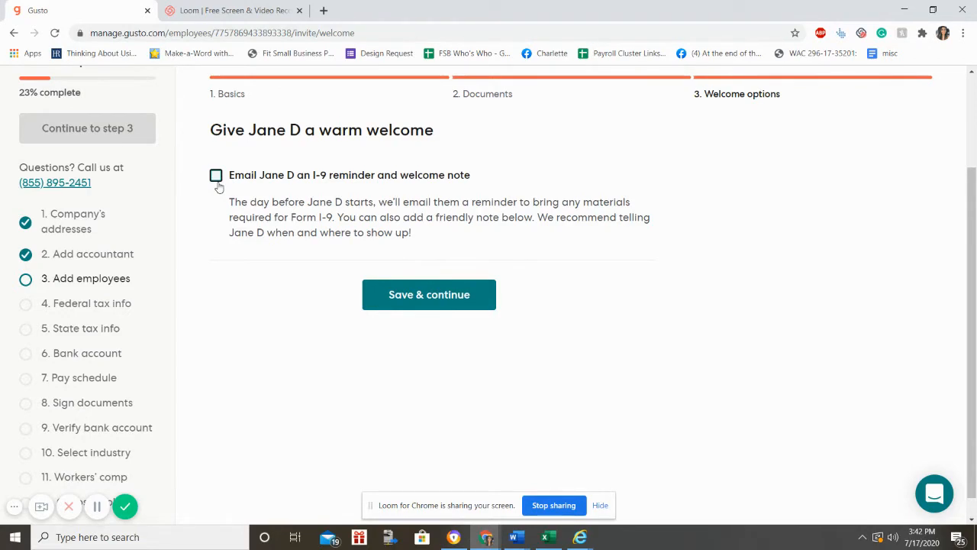
click(216, 177)
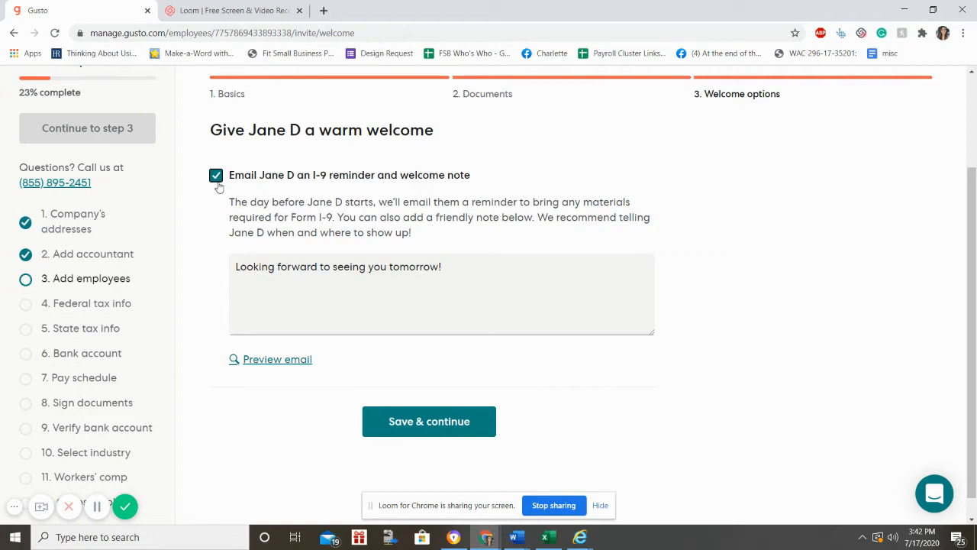
click(375, 312)
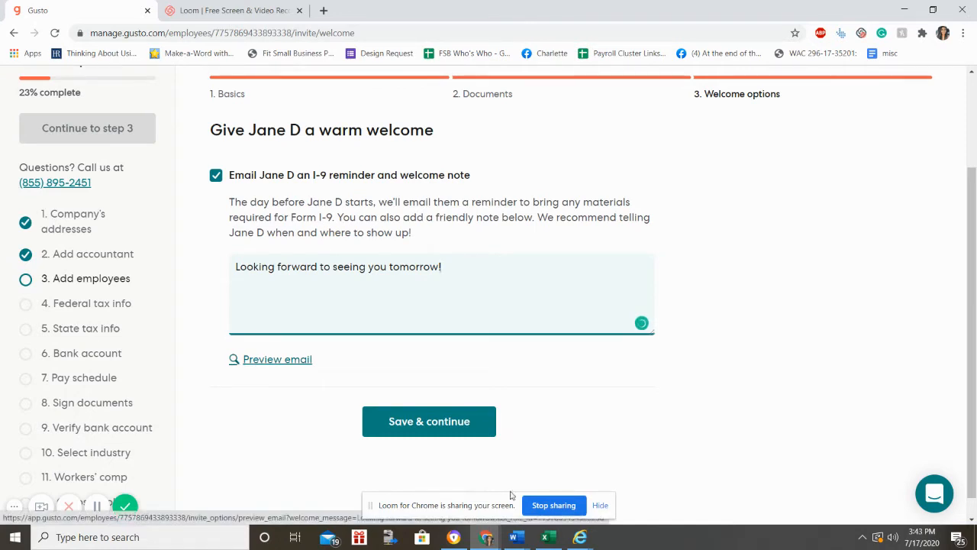
click(469, 414)
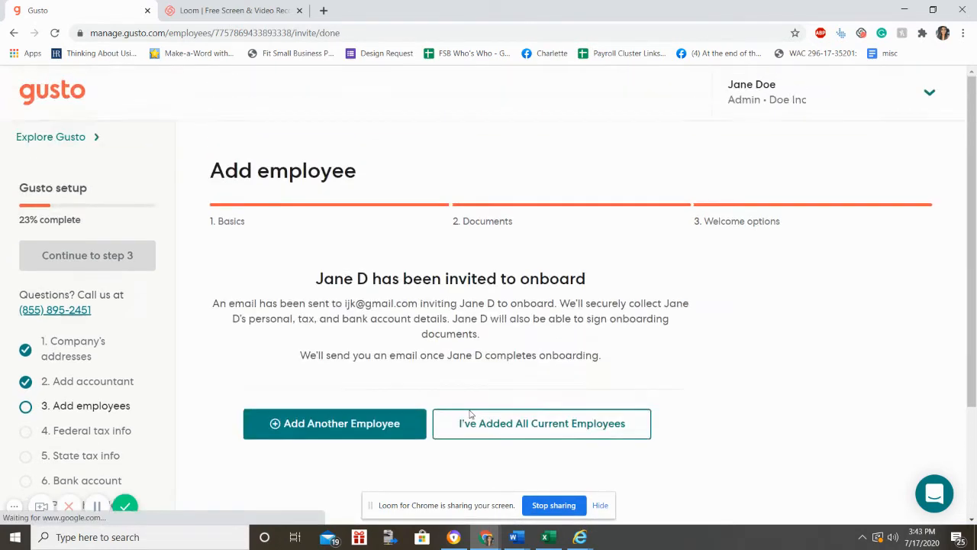
Step: Mark the employee list complete with I've Added All Current Employees
scroll(462, 414, down, 3)
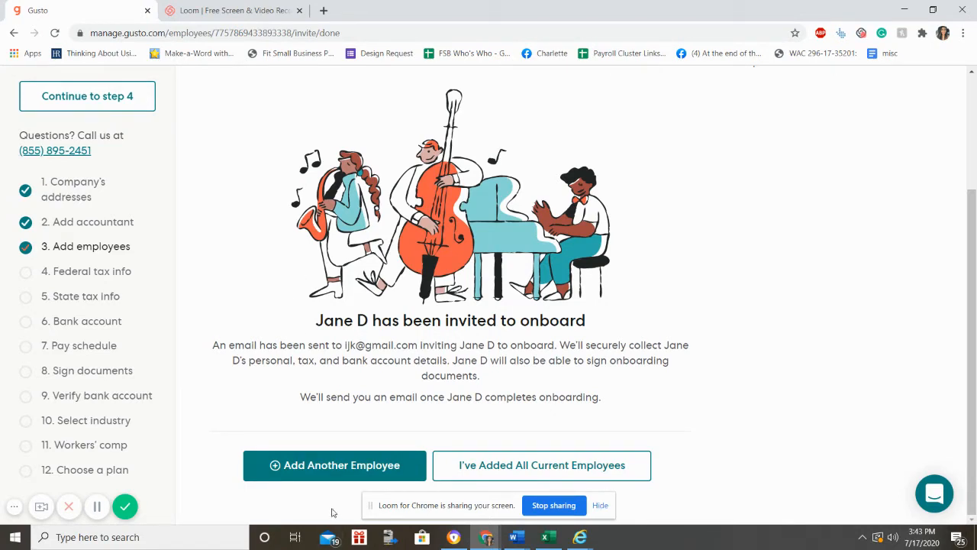
click(518, 478)
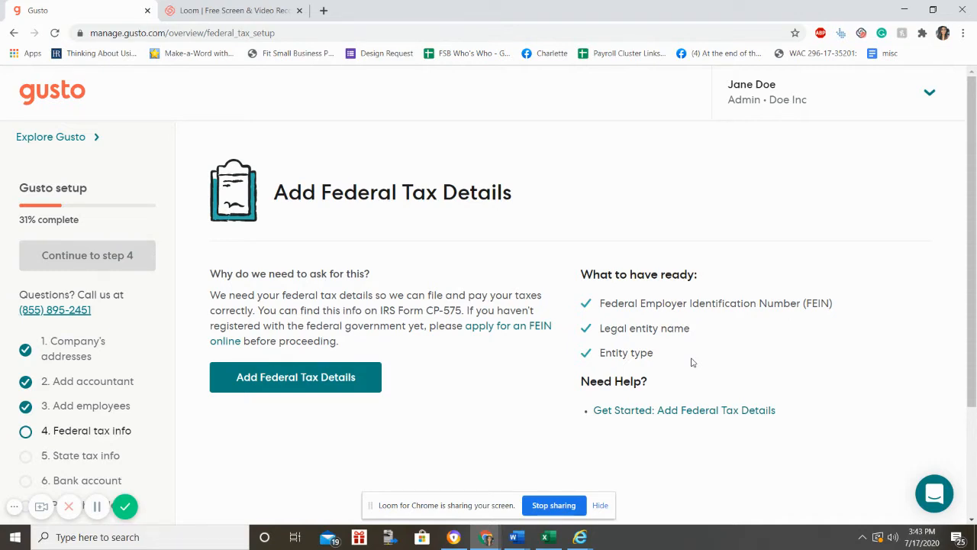
Step: Open the federal tax details form and enter the company's Federal EIN
click(351, 388)
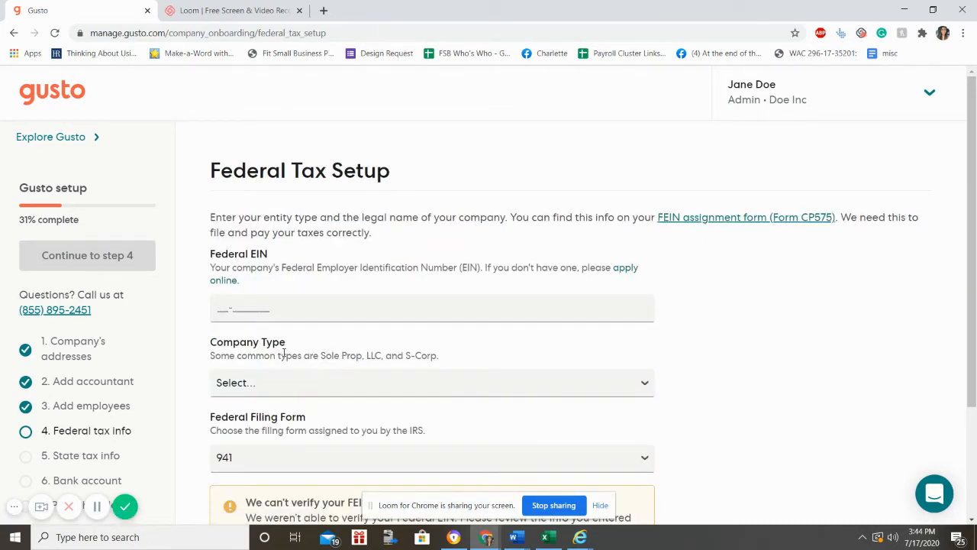
click(242, 308)
text(1111111111)
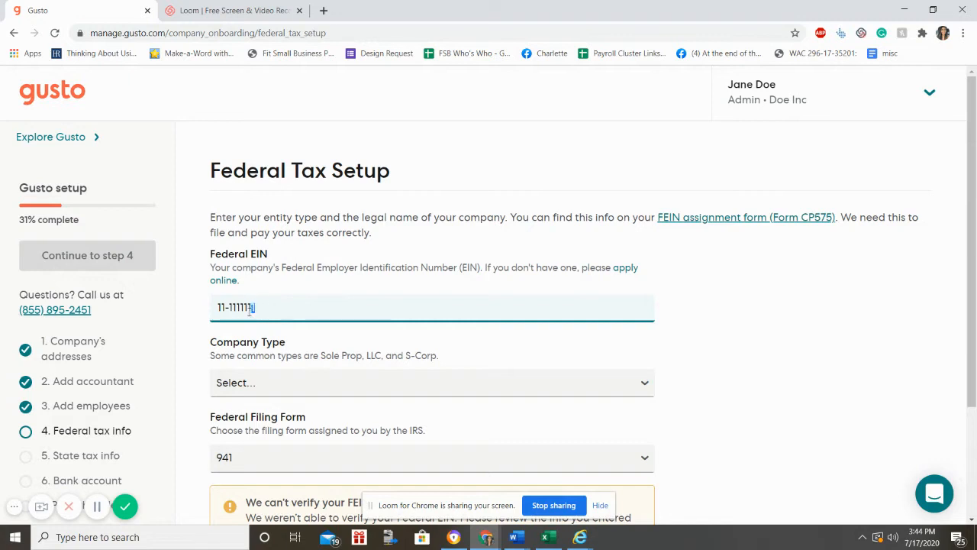
drag(254, 309, 202, 313)
Step: Choose LLC as the company type and verify the legal entity name Doe Inc
click(269, 393)
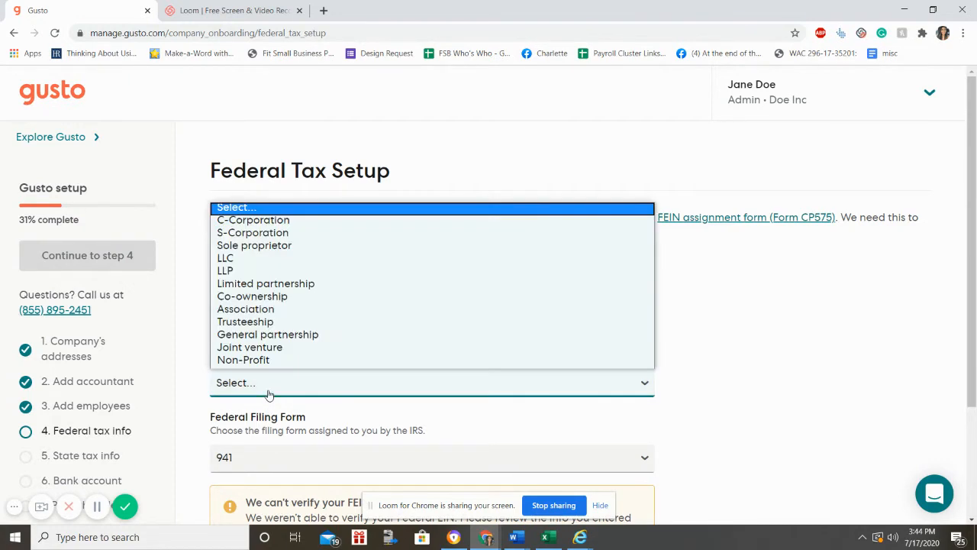
click(857, 339)
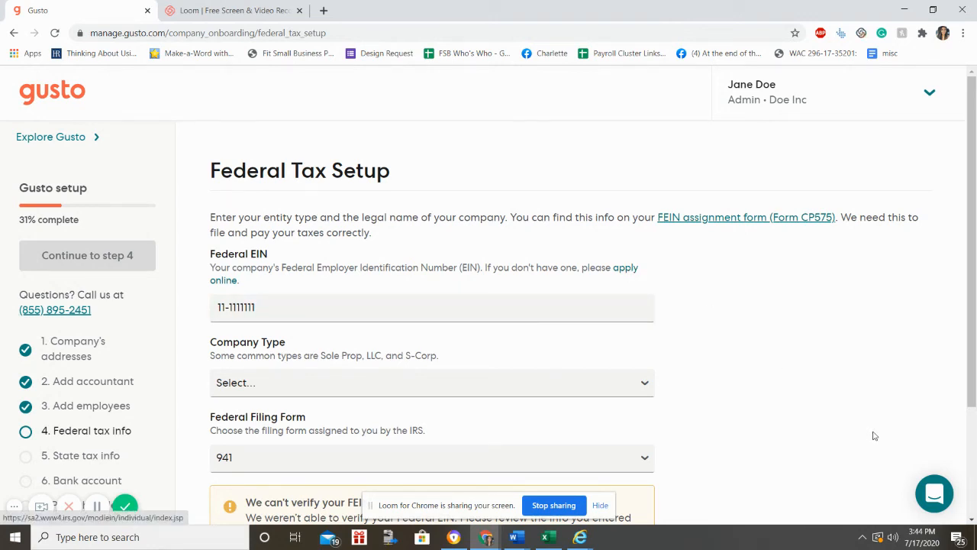
scroll(873, 433, down, 2)
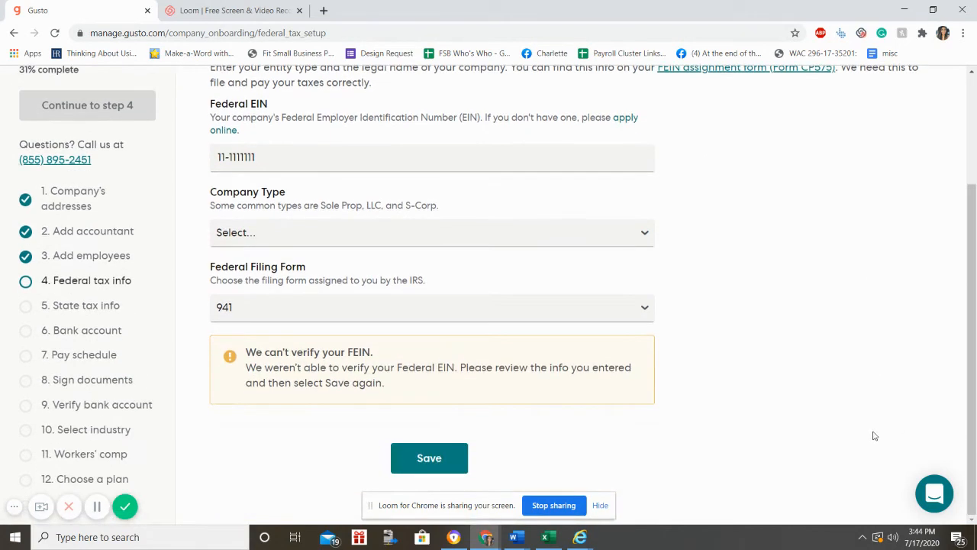
click(627, 239)
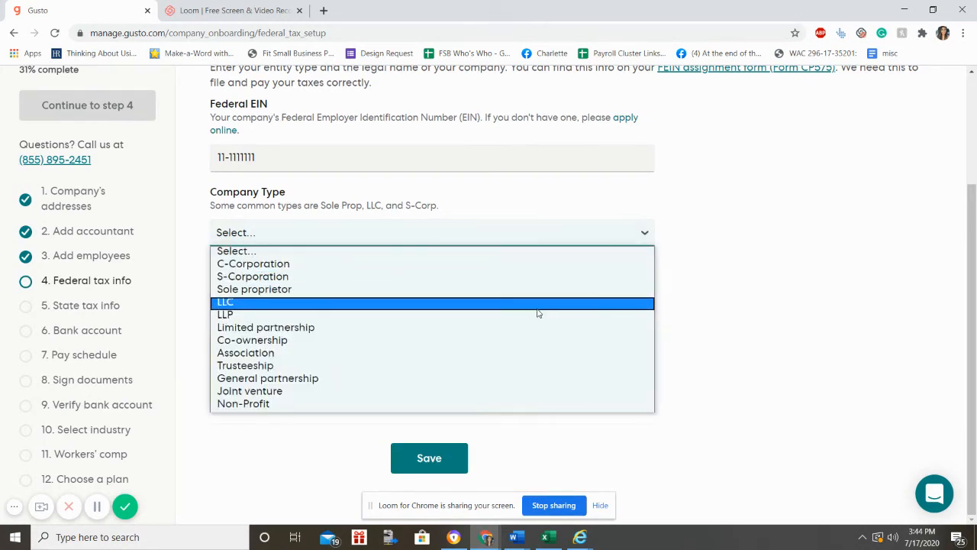
click(537, 302)
click(511, 307)
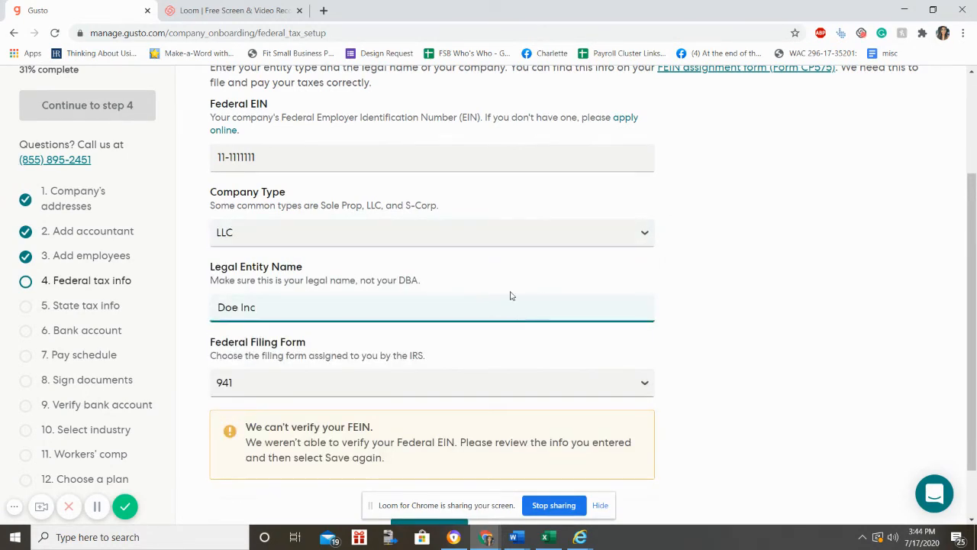
key(ctrl+shift+Left)
key(ctrl+shift+Left)
scroll(256, 311, down, 1)
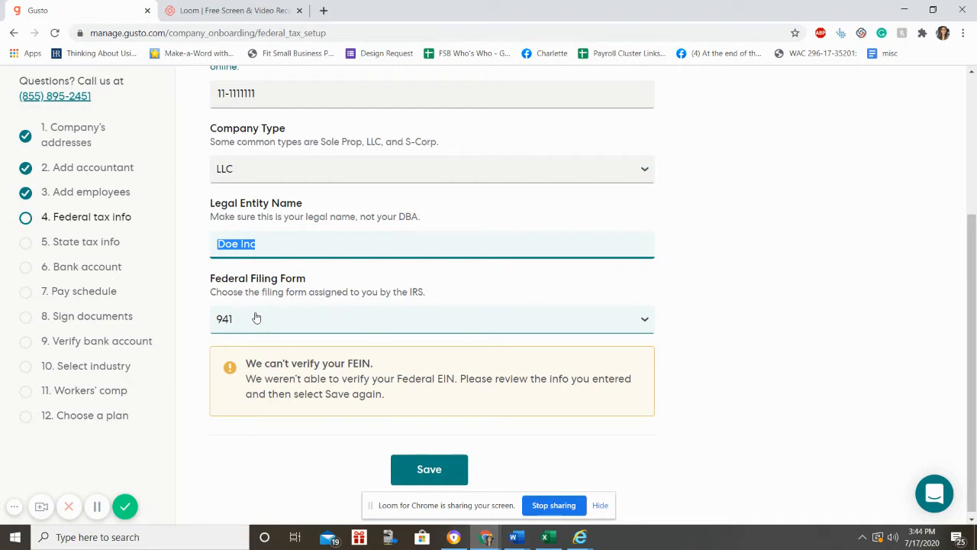
Step: Keep 941 selected as the federal filing form
click(257, 317)
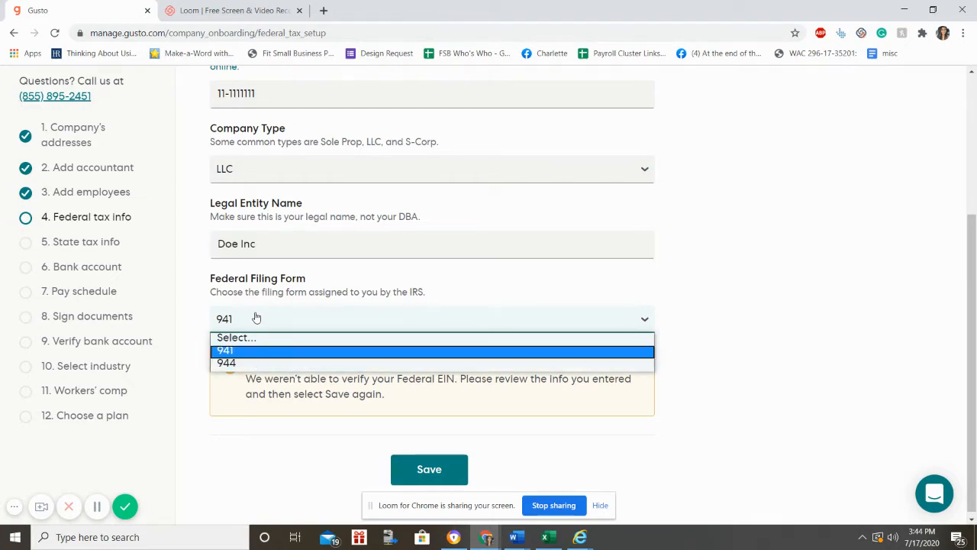
click(862, 305)
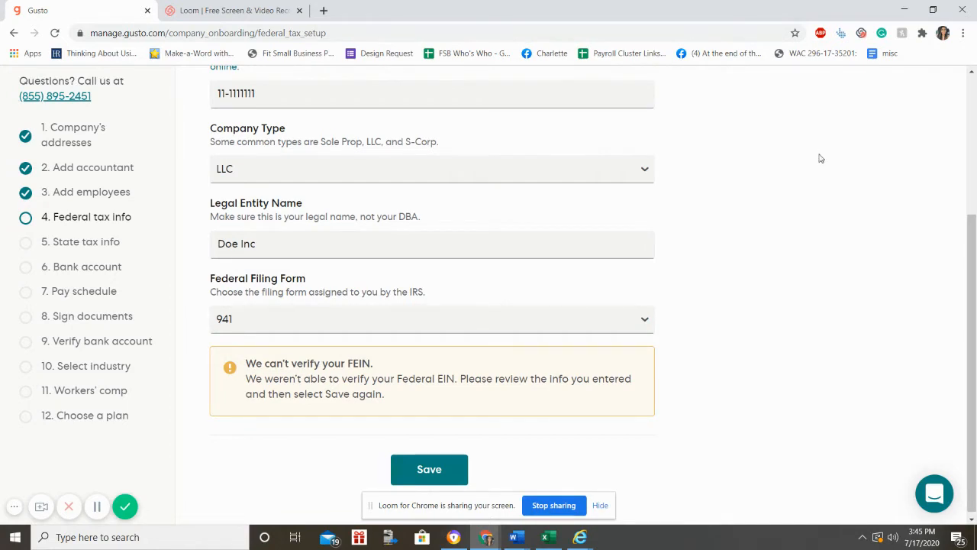
click(651, 332)
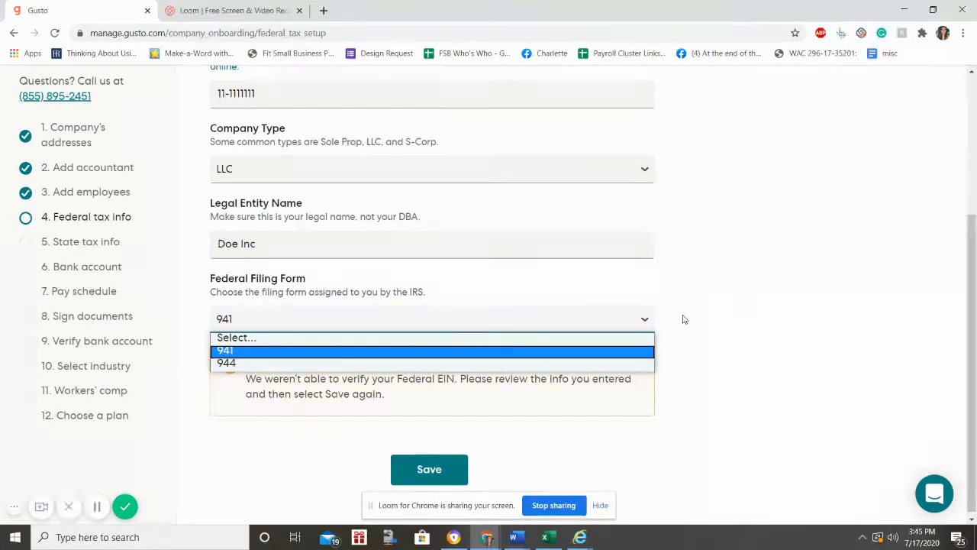
click(684, 319)
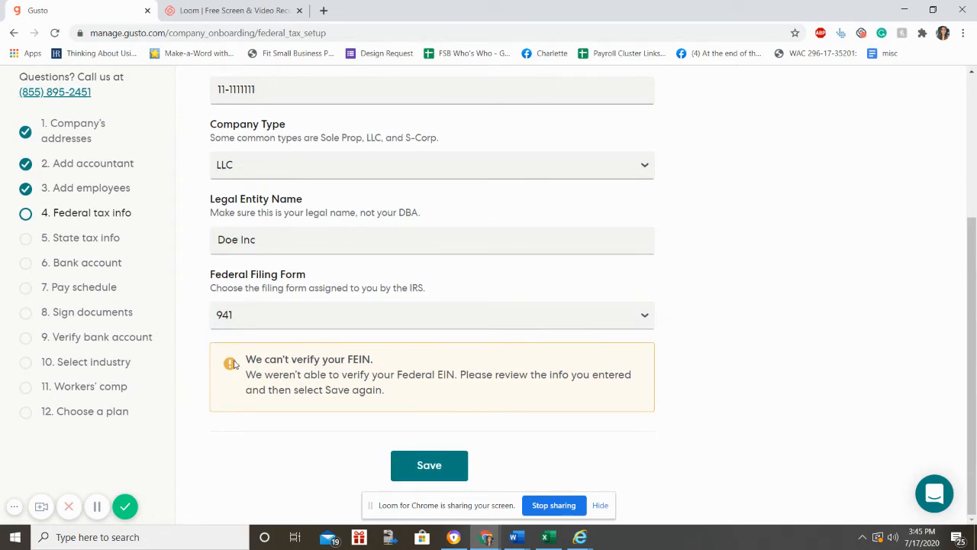
Step: Review the FEIN verification warning and save the federal tax details again
drag(238, 358, 397, 359)
click(398, 359)
drag(386, 358, 411, 404)
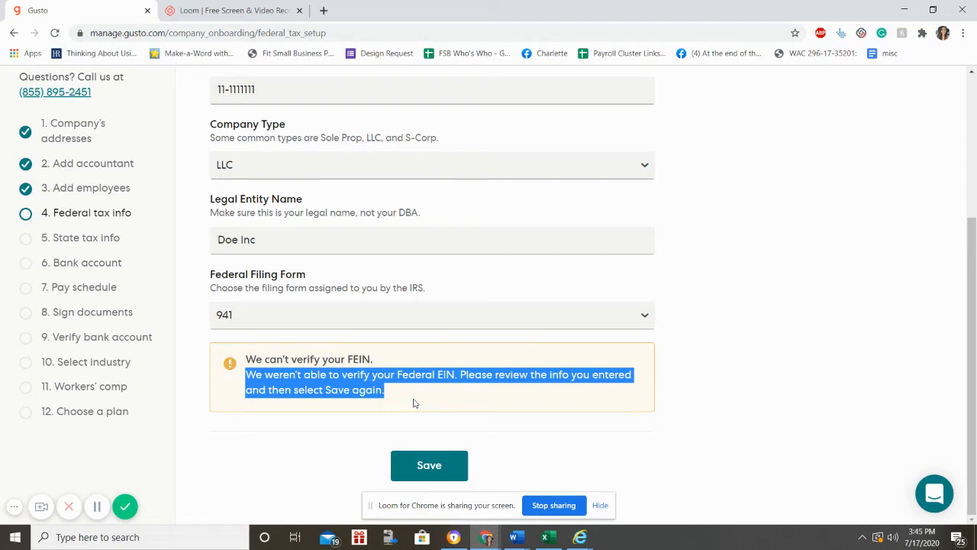
click(415, 403)
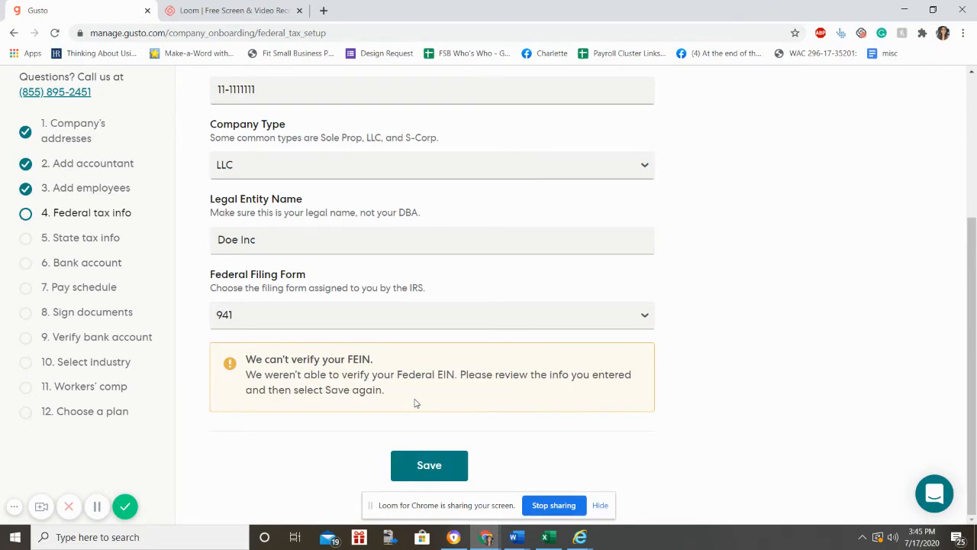
scroll(416, 403, up, 2)
scroll(415, 404, down, 2)
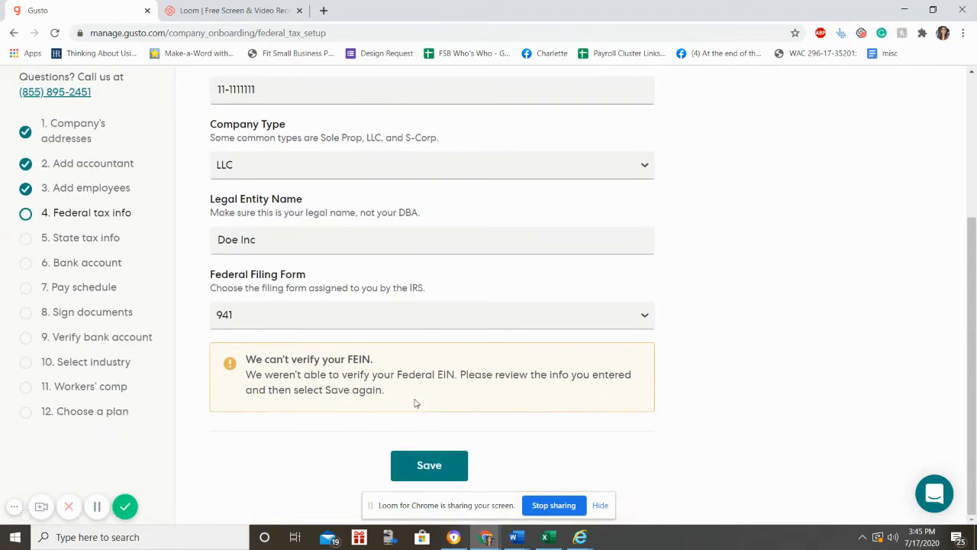
click(429, 466)
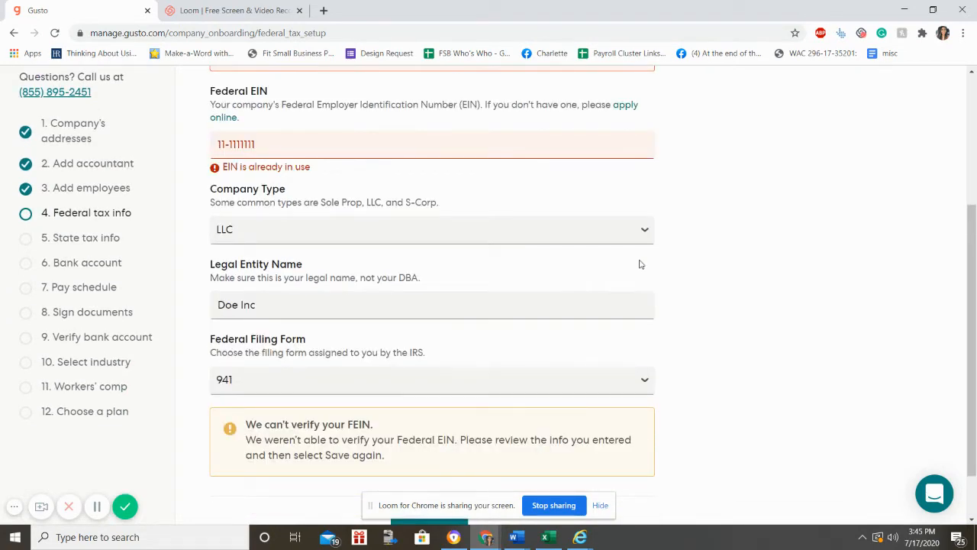
Step: Overwrite the rejected federal EIN with a different number and save the federal tax details
scroll(655, 225, down, 1)
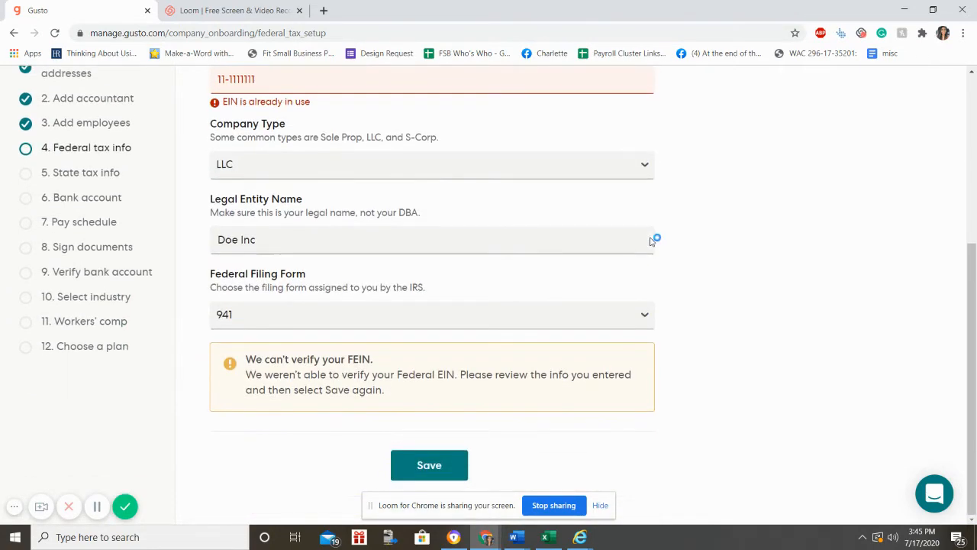
scroll(115, 145, up, 2)
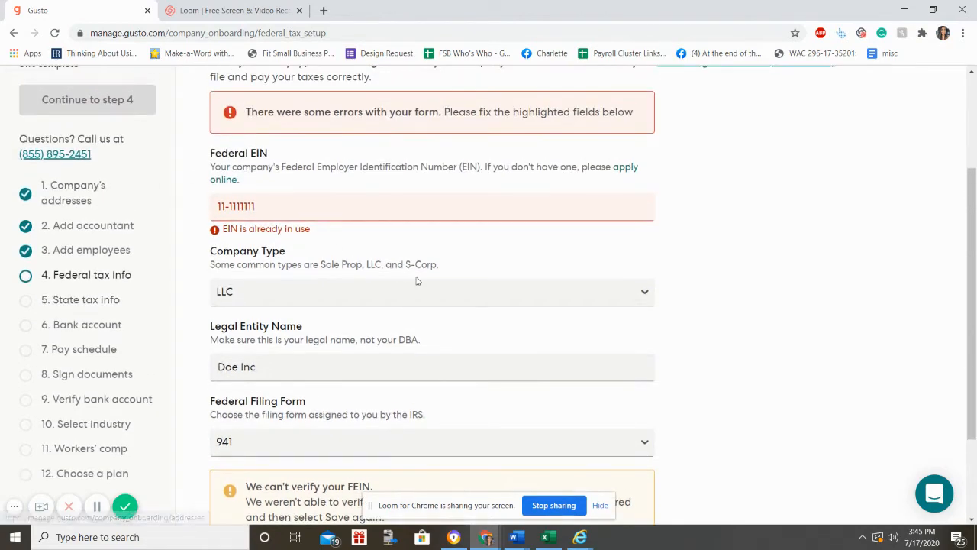
drag(343, 201, 1, 226)
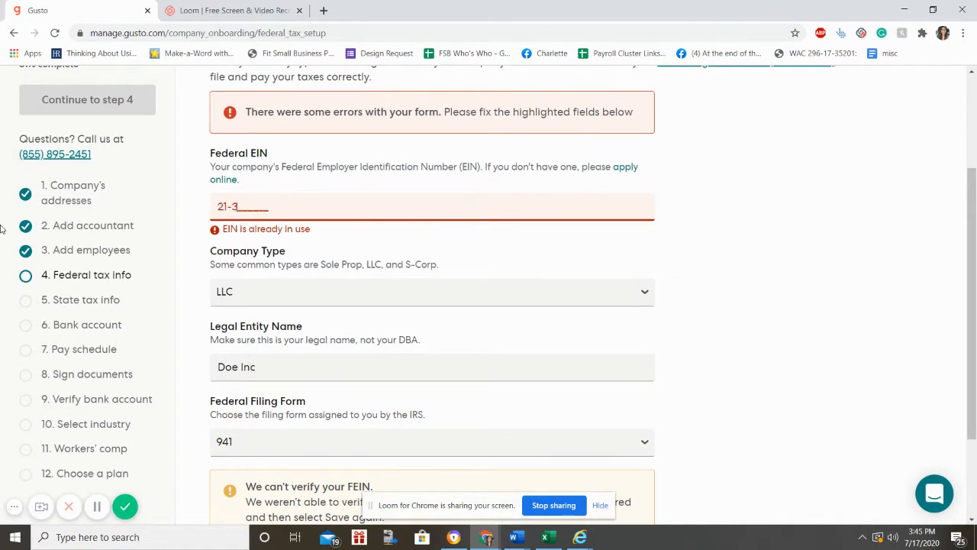
scroll(342, 448, down, 2)
click(425, 481)
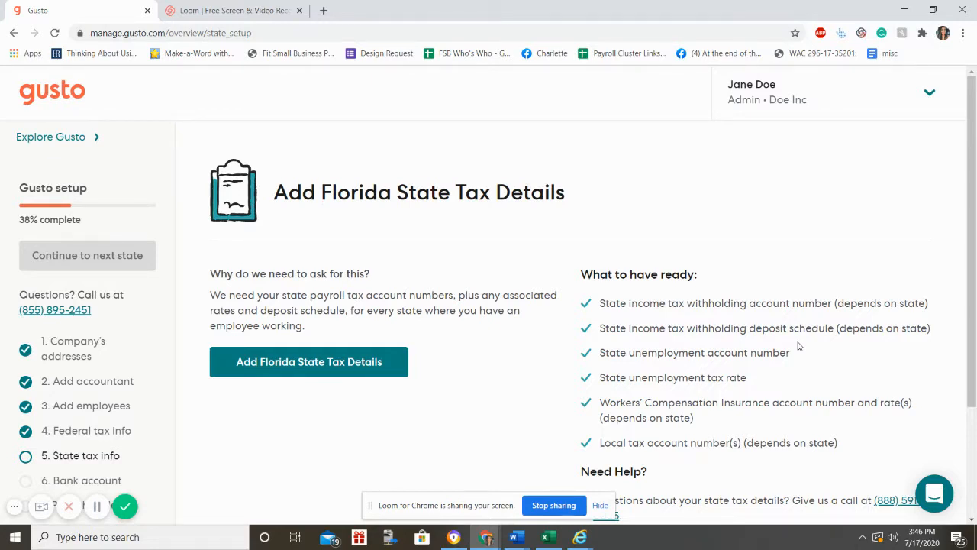
Step: Open the Florida state tax form and set the unemployment tax rate to 5%
drag(667, 296, 669, 330)
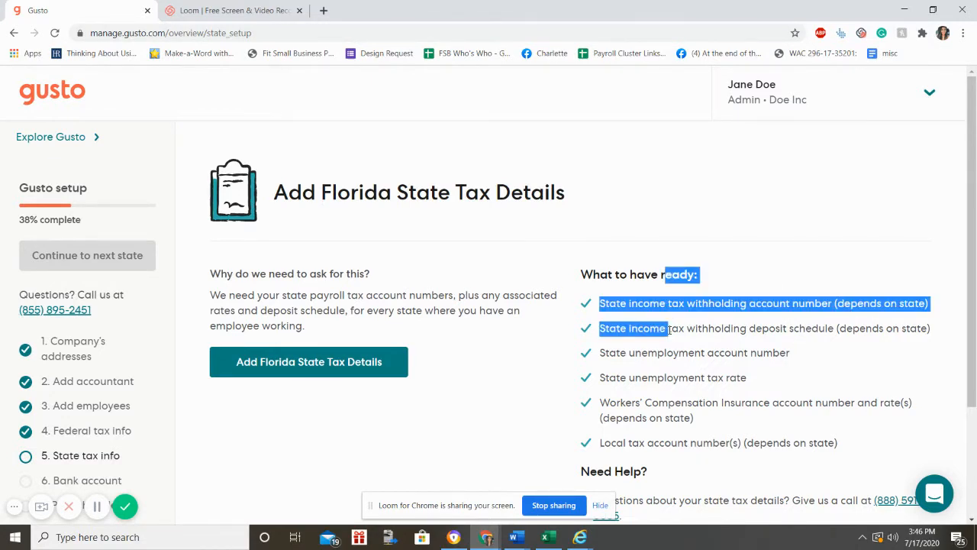
click(213, 377)
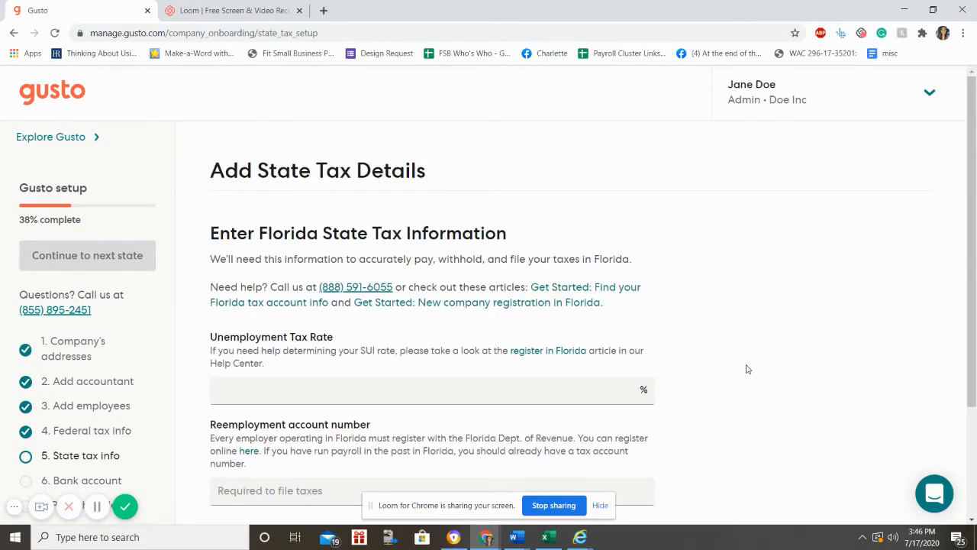
click(588, 391)
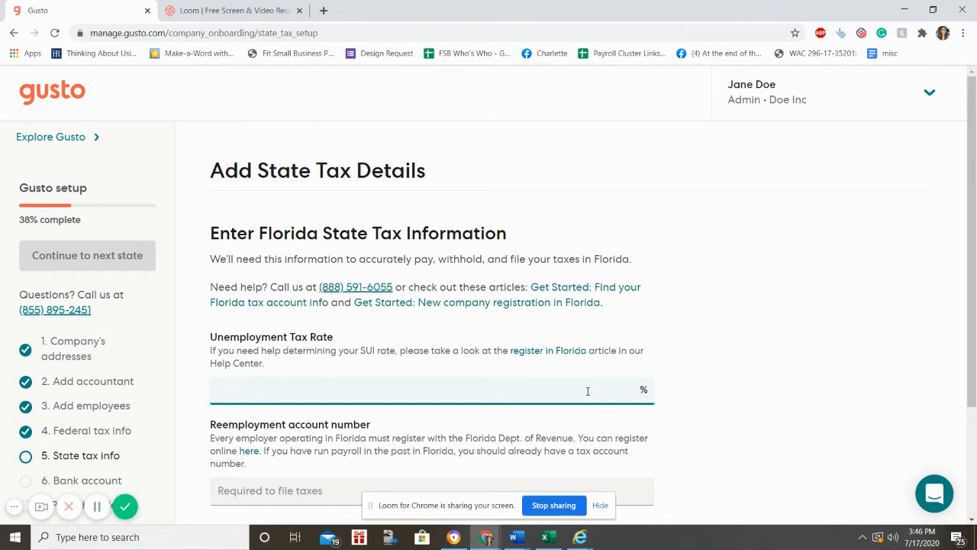
text(5)
click(850, 343)
Step: Enter the Florida reemployment account number
scroll(458, 367, down, 2)
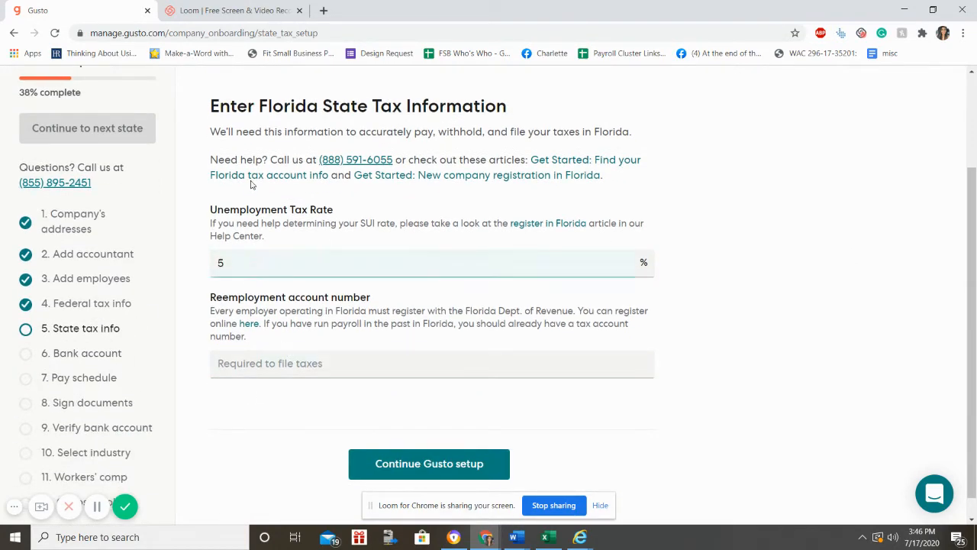
click(238, 367)
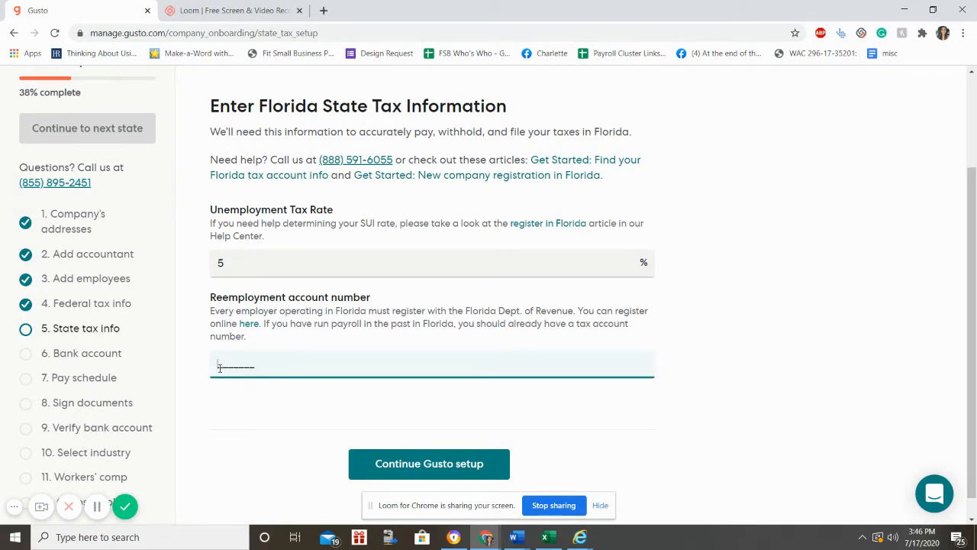
click(729, 235)
scroll(729, 233, up, 1)
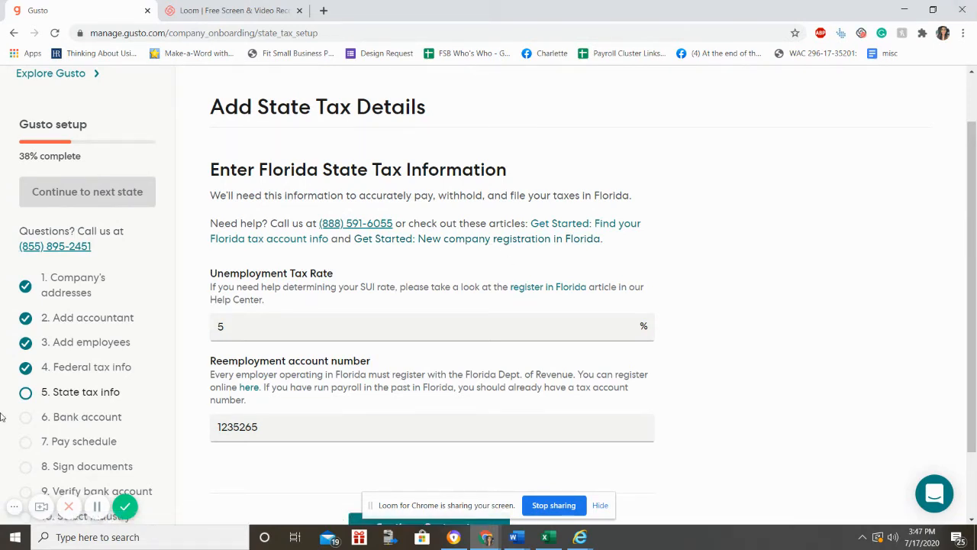
scroll(811, 312, down, 2)
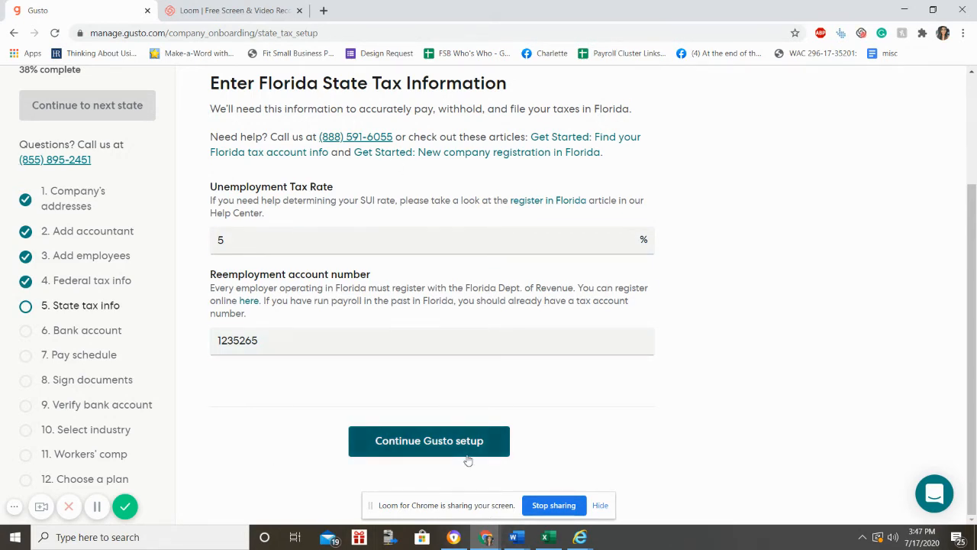
Step: Continue to the company bank account step and enter the Regions Bank routing number
click(432, 454)
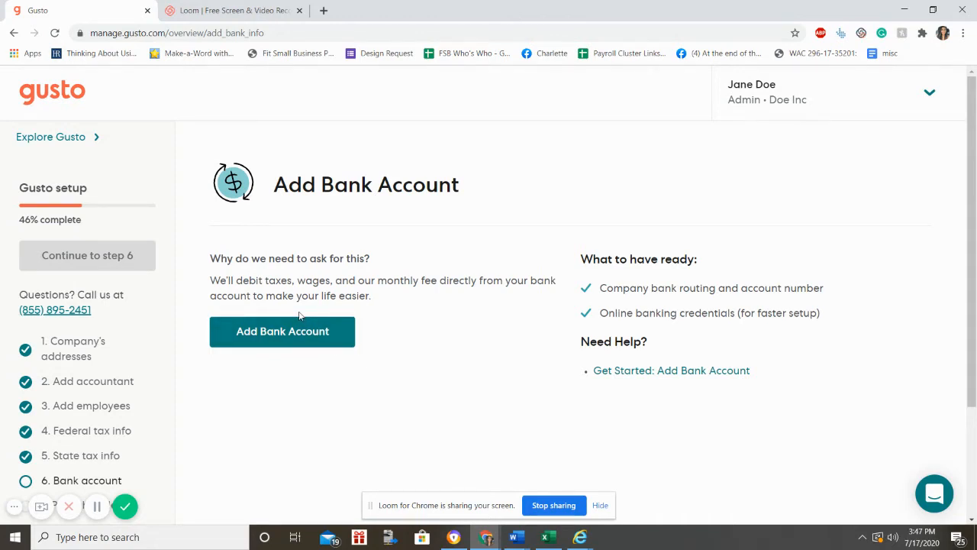
click(299, 340)
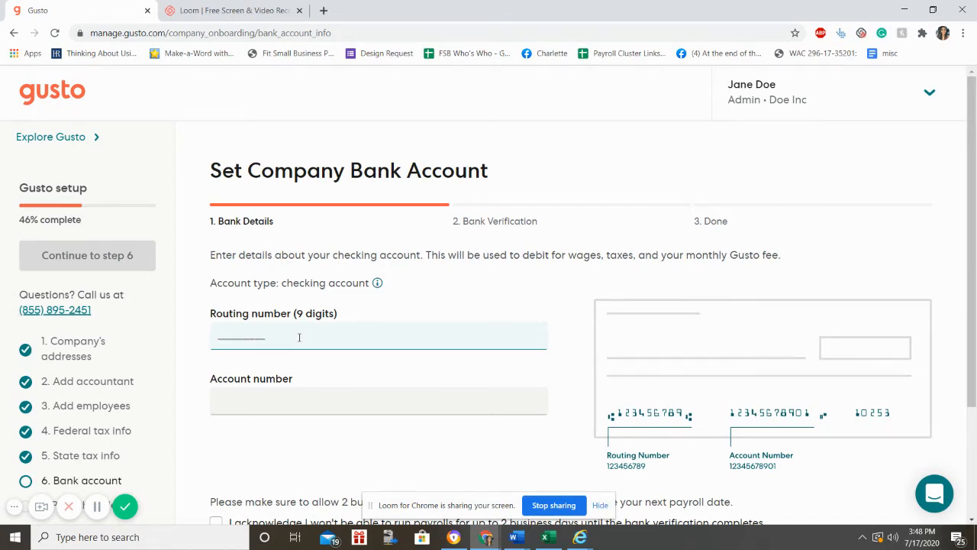
click(300, 337)
text(0201020)
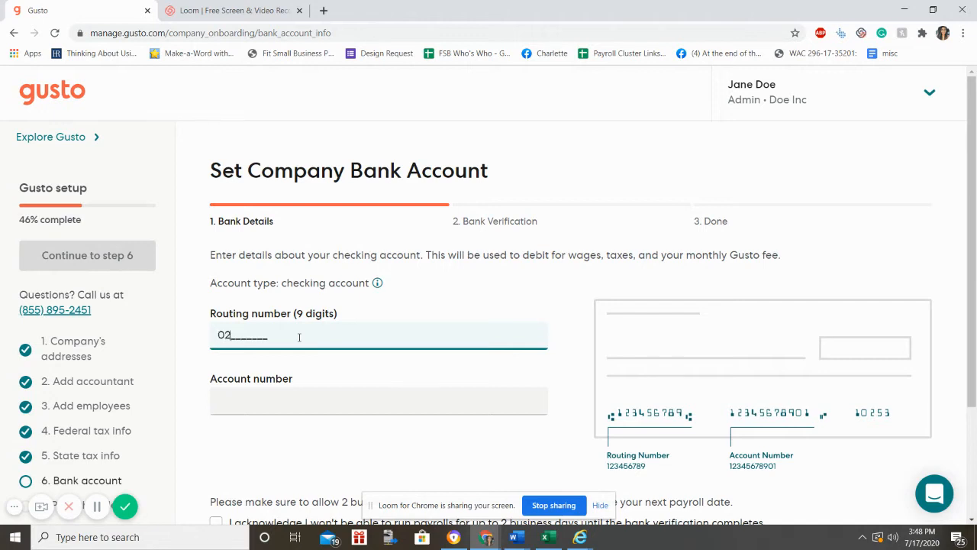
key(BackSpace)
key(BackSpace)
key(BackSpace)
key(BackSpace)
key(BackSpace)
key(BackSpace)
text(82000109)
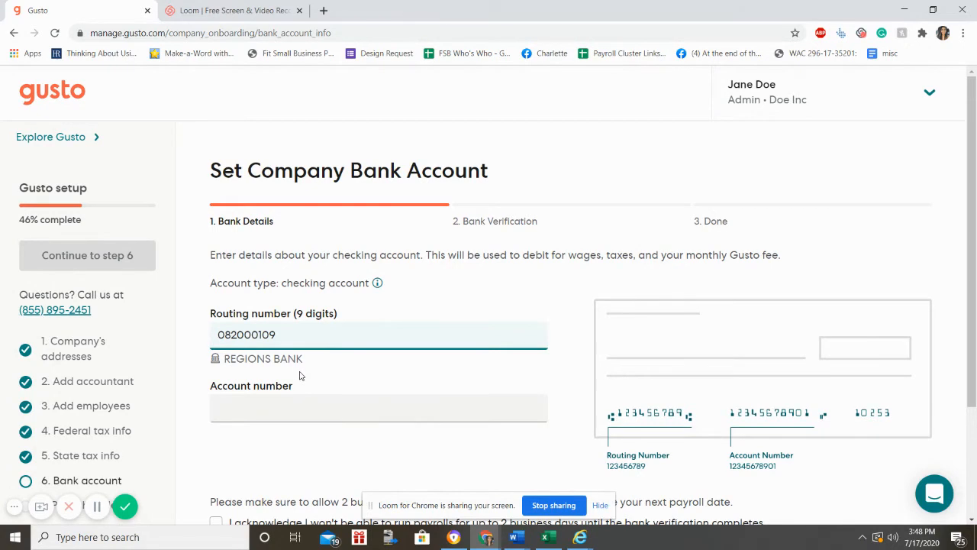
Step: Enter an all-zeros account number, acknowledge the two-day verification delay, and submit
click(298, 412)
text(000000000)
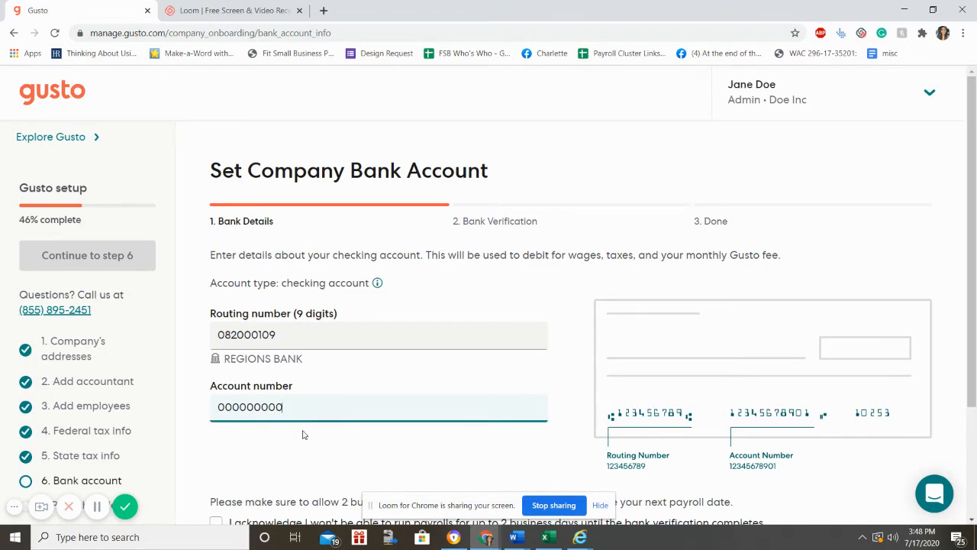
scroll(304, 429, down, 1)
click(303, 412)
scroll(304, 411, down, 1)
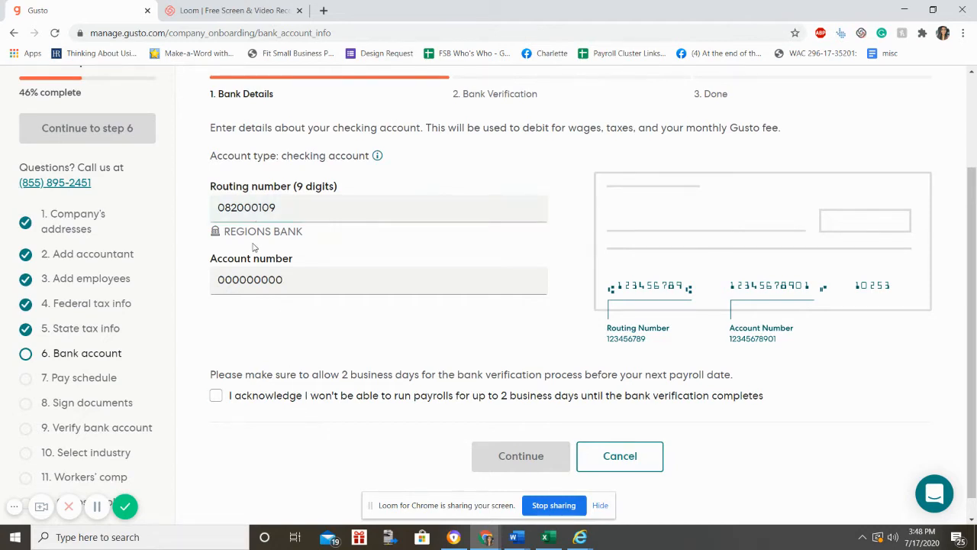
click(254, 279)
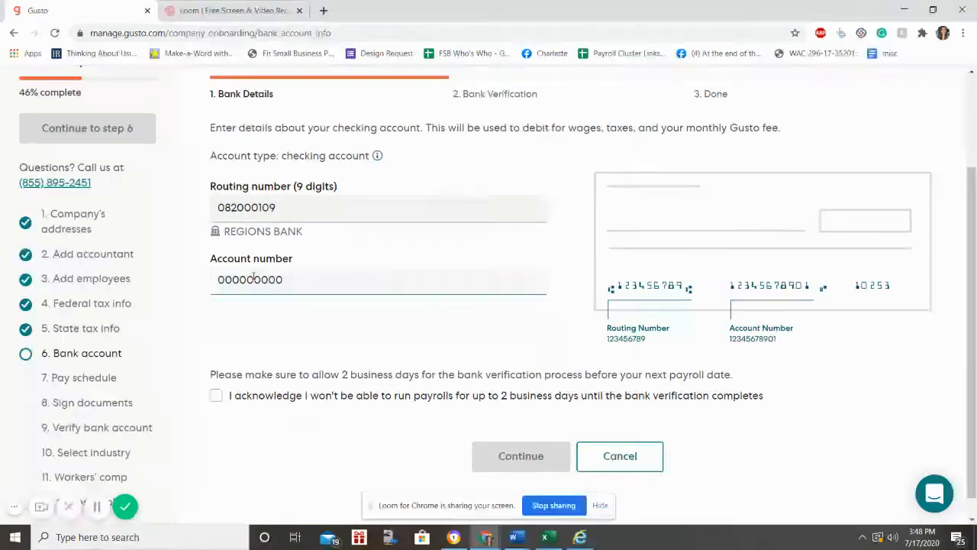
click(253, 323)
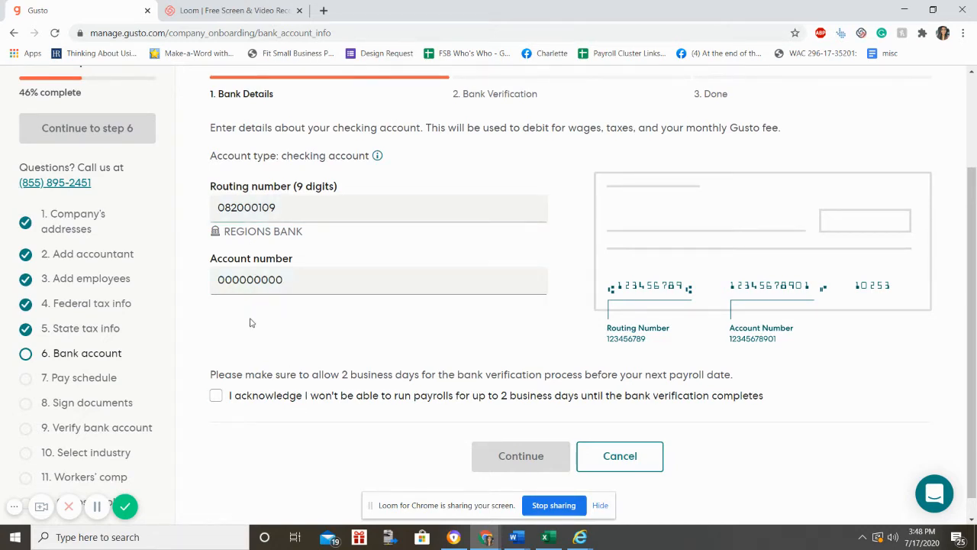
click(217, 396)
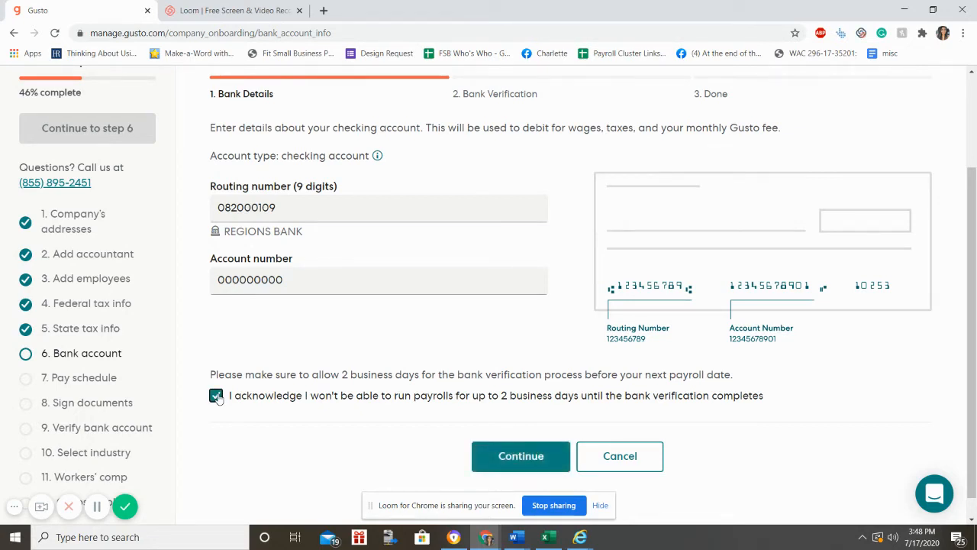
scroll(322, 374, down, 1)
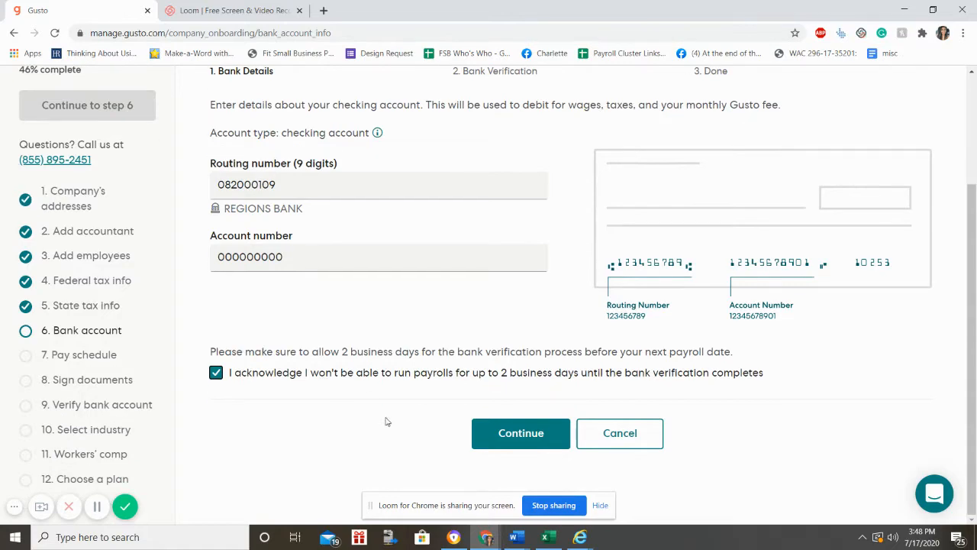
click(507, 431)
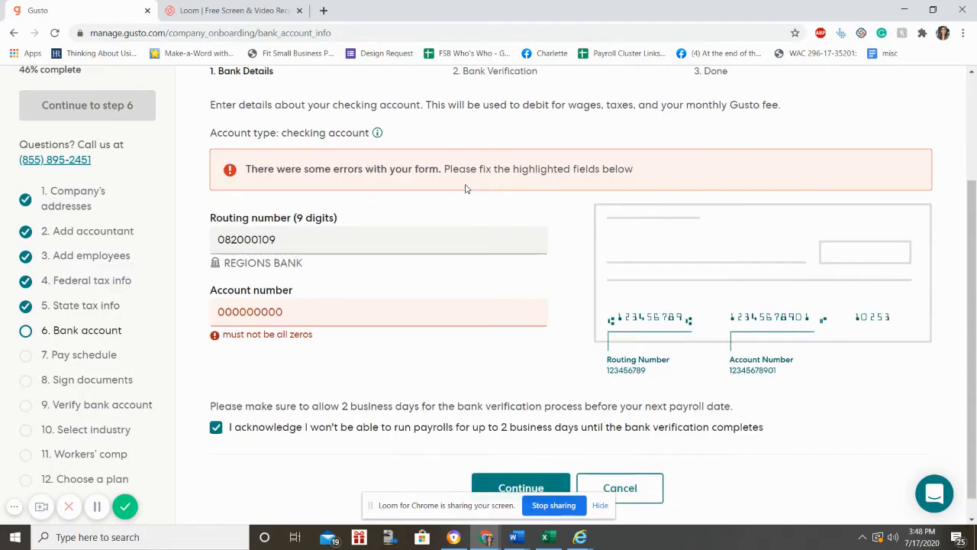
Step: Replace the rejected all-zeros account number with a new account number
click(328, 320)
double_click(329, 319)
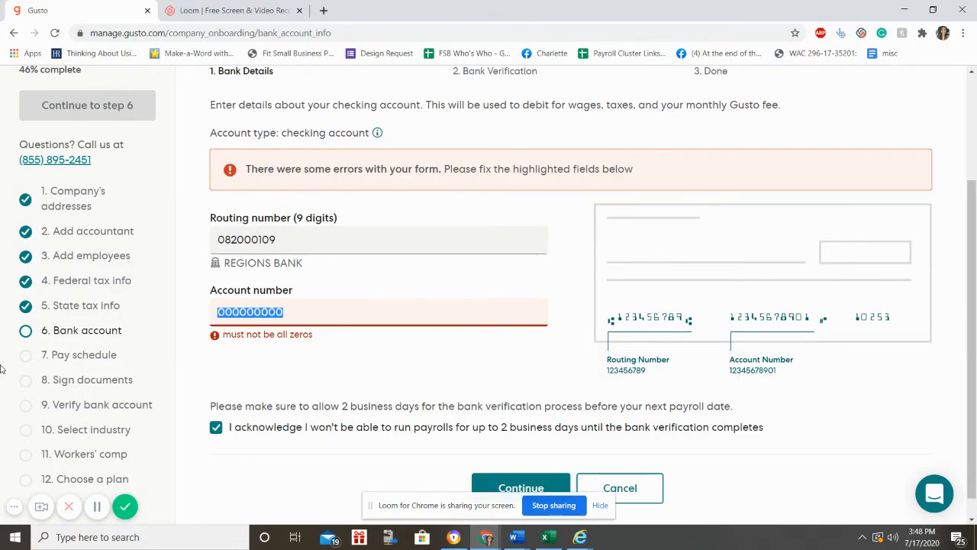
text(111111111)
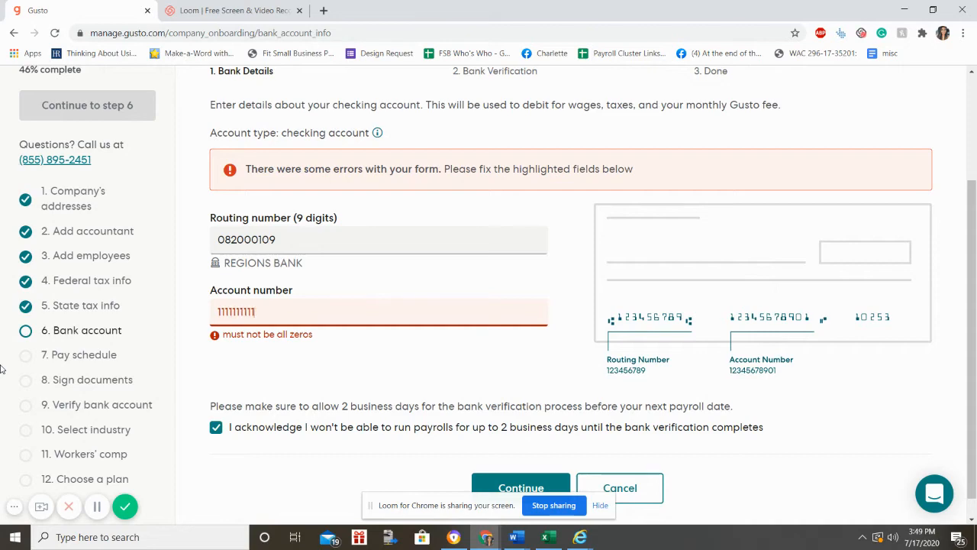
scroll(814, 330, down, 1)
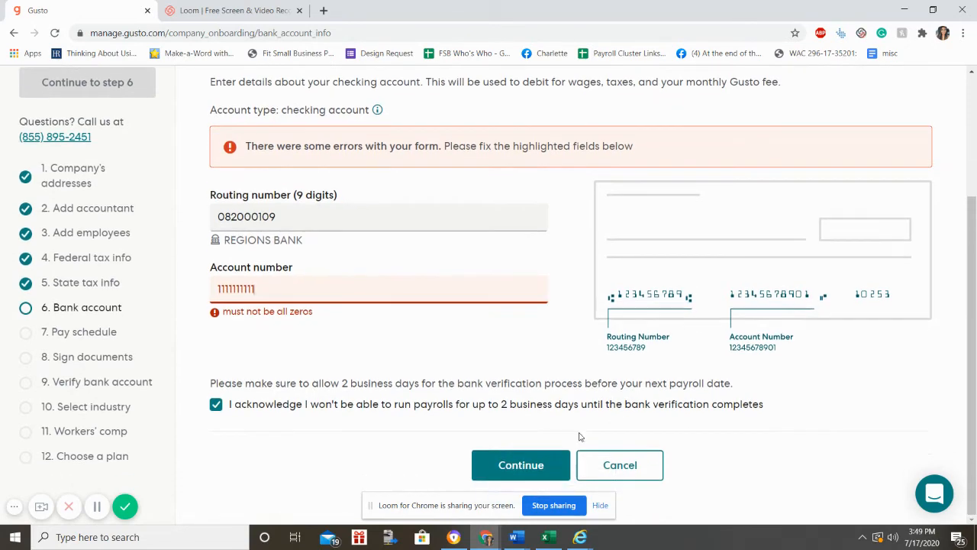
Step: Resubmit the corrected bank details and choose manual verification with two small deposits
click(503, 473)
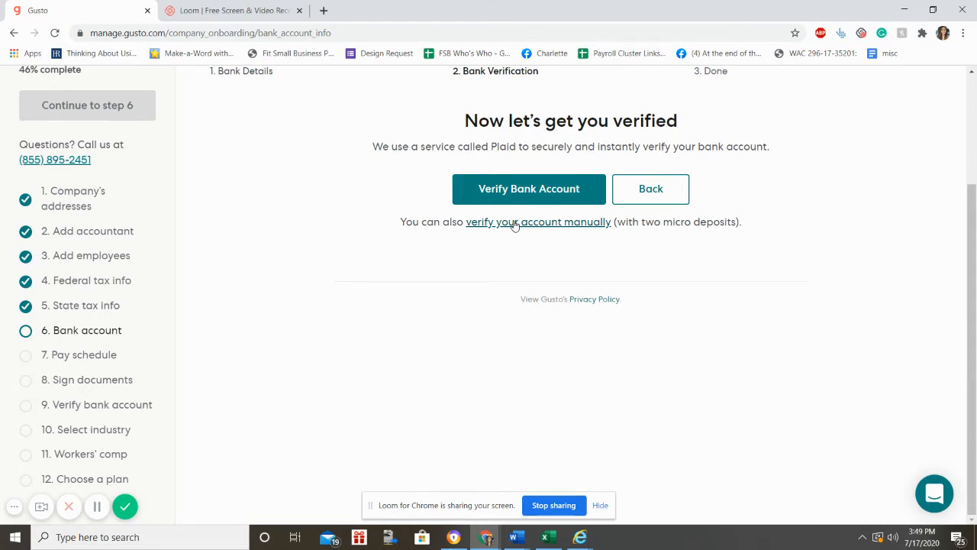
click(515, 222)
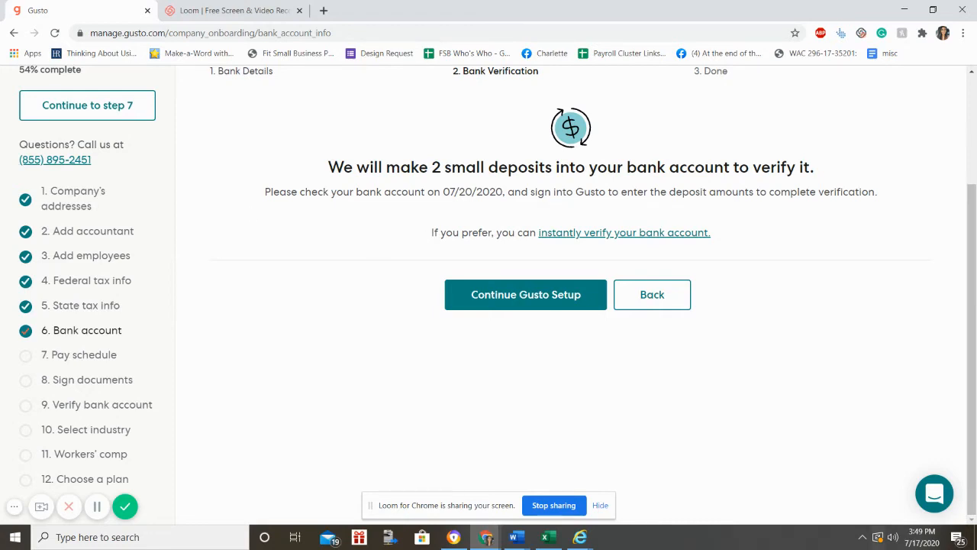
Step: Add a pay schedule paying employees every week on Friday
click(460, 299)
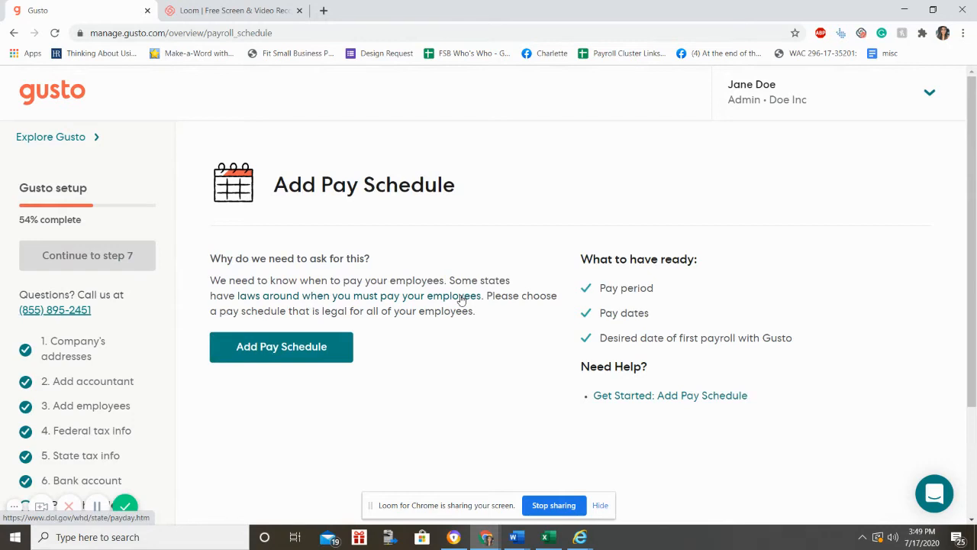
scroll(461, 305, down, 2)
scroll(349, 150, up, 2)
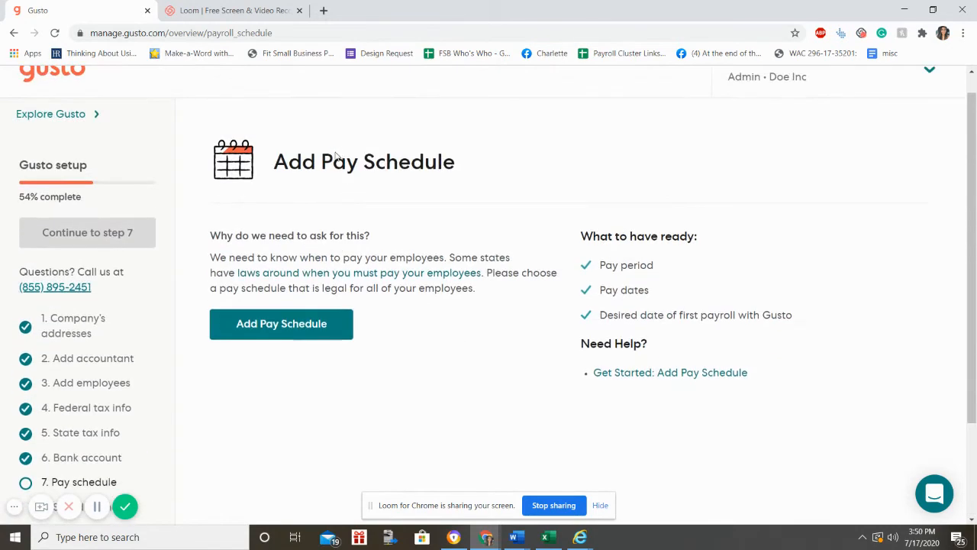
scroll(69, 488, down, 1)
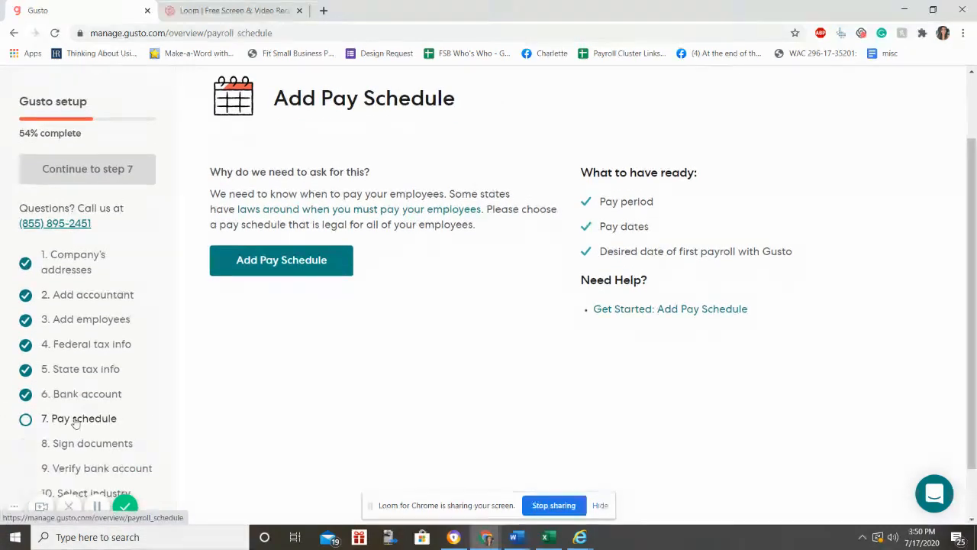
click(272, 252)
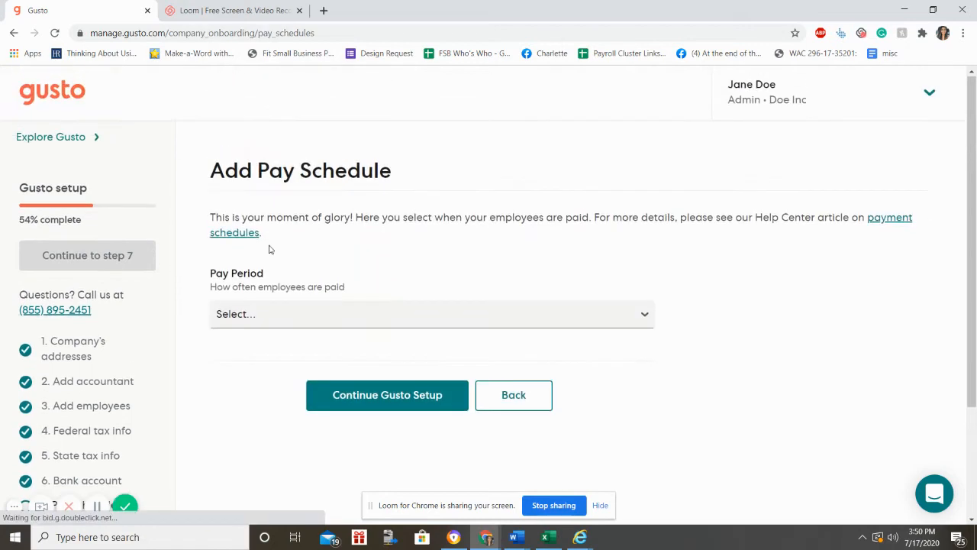
click(279, 316)
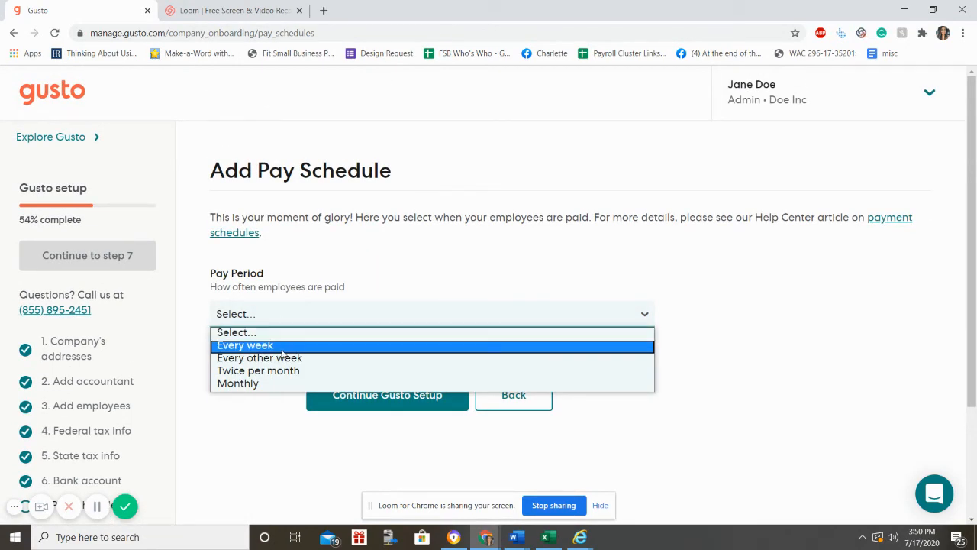
click(281, 350)
click(340, 385)
scroll(330, 367, down, 2)
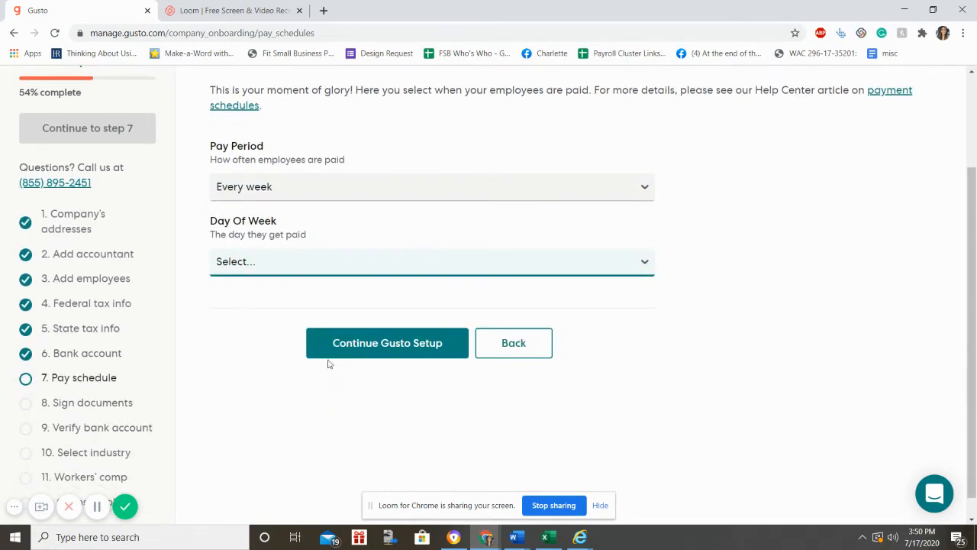
click(297, 262)
click(238, 346)
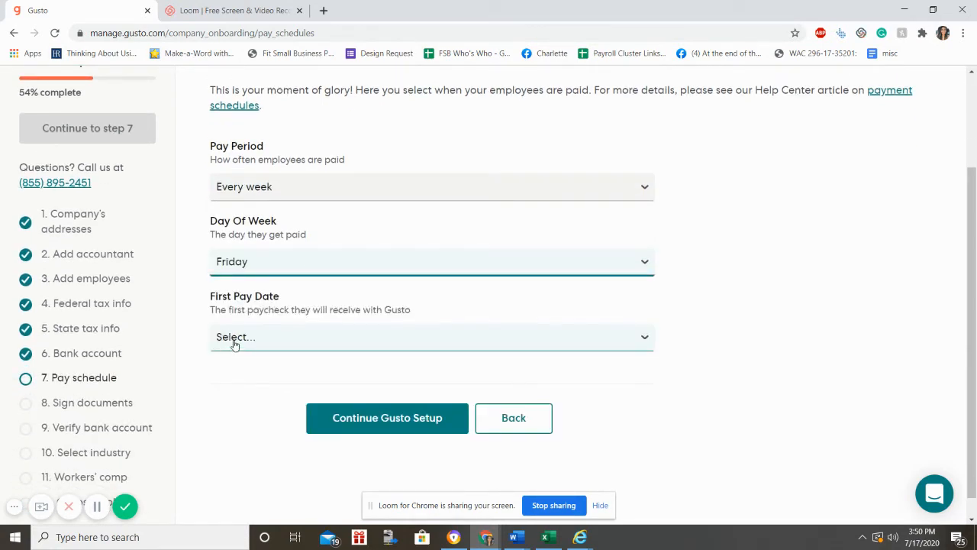
Step: Set first pay date 07/24/2020 and work period 07/18 - 07/24, then save the schedule
click(235, 340)
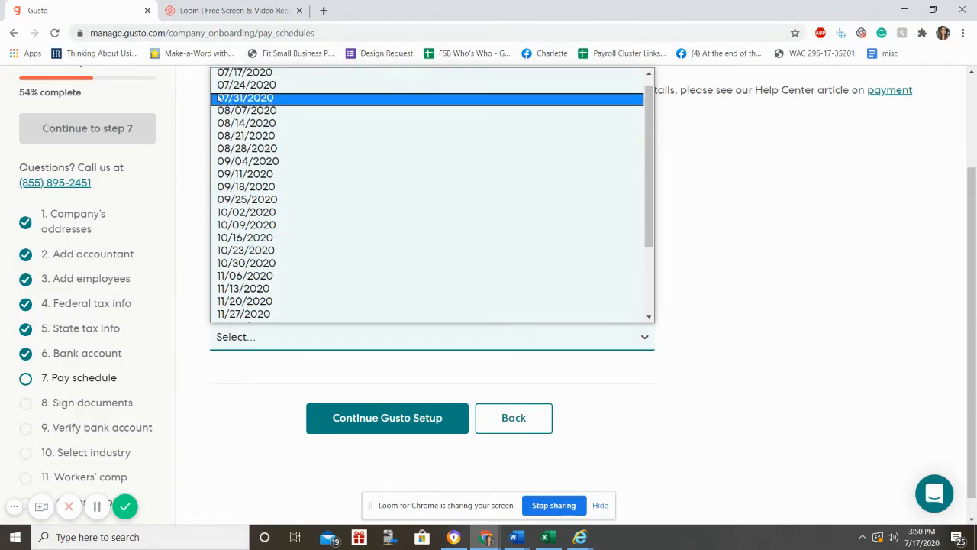
click(242, 86)
scroll(392, 408, down, 2)
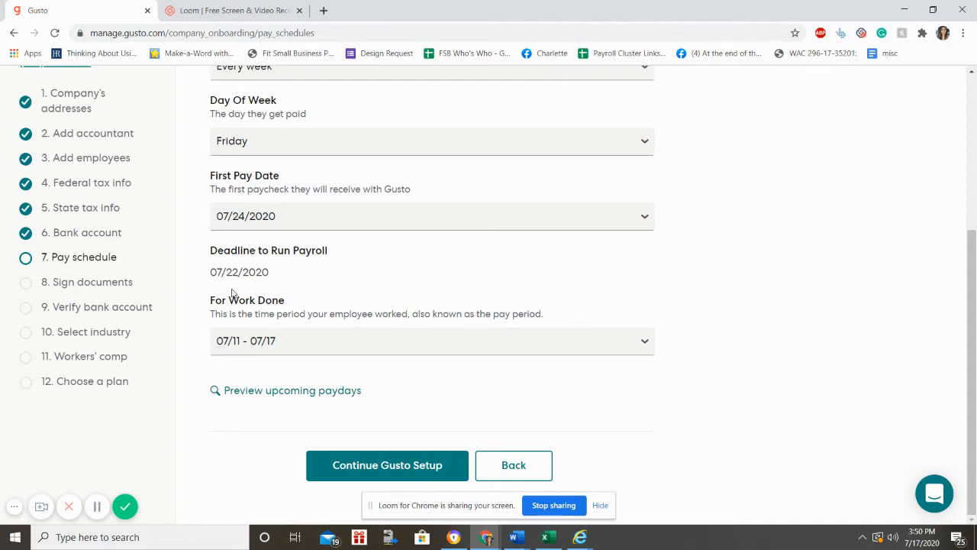
click(237, 351)
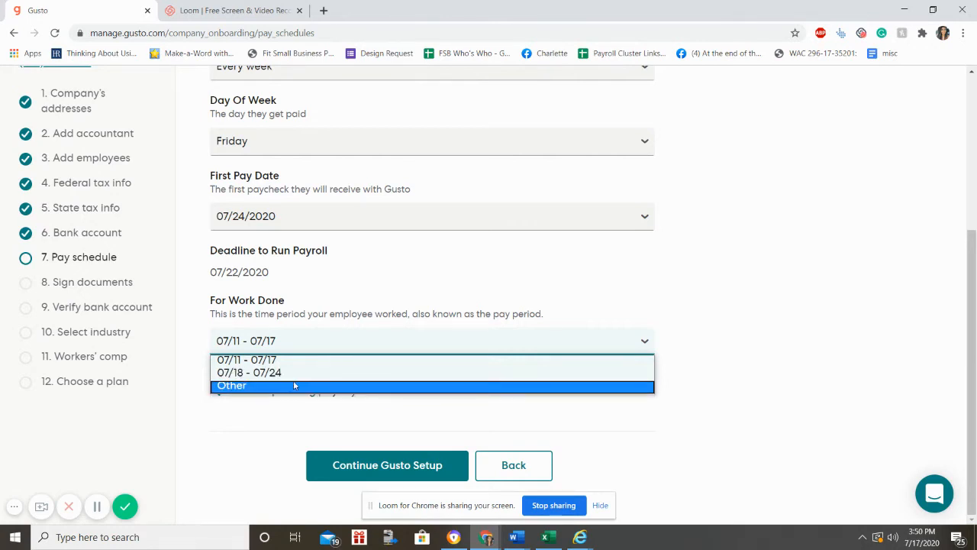
click(252, 377)
scroll(252, 381, down, 1)
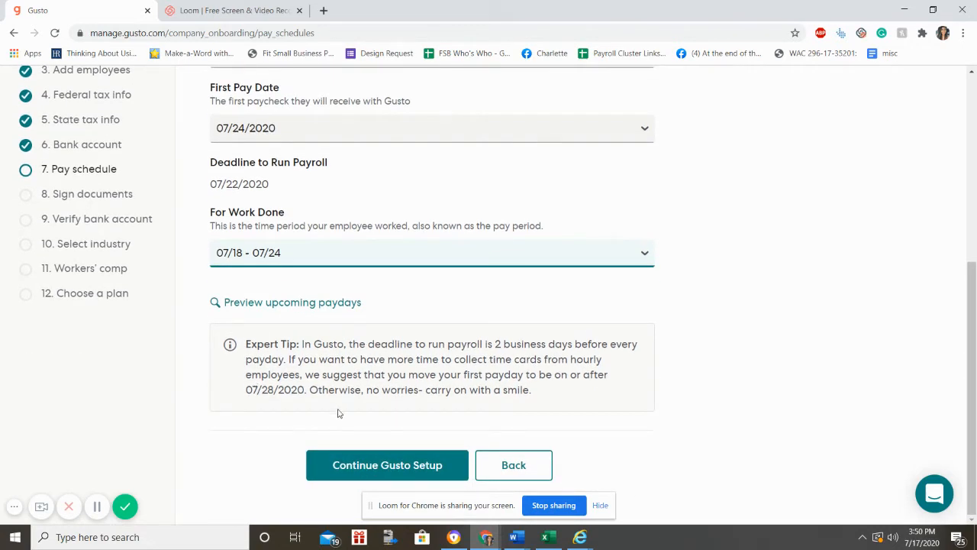
click(334, 455)
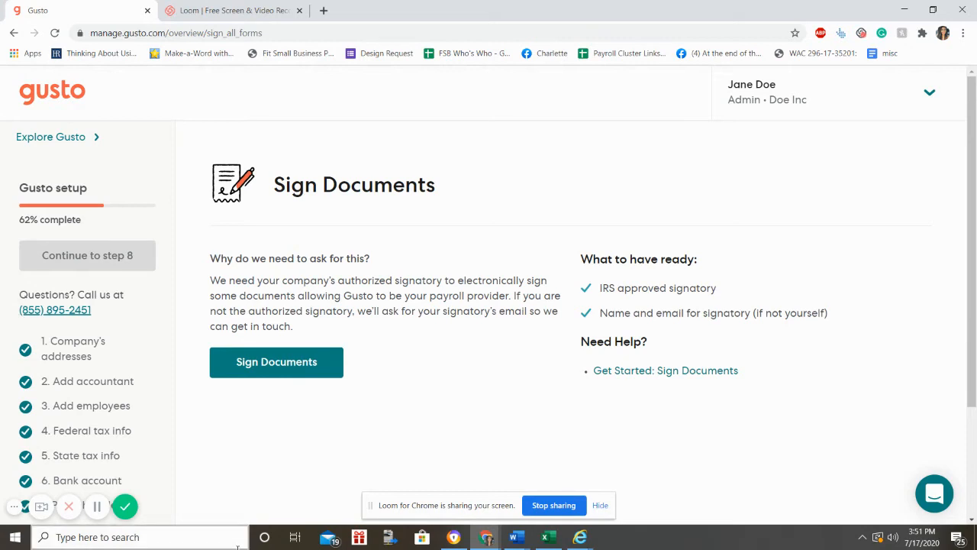
Step: Start the document-signing step and confirm being the authorized company signatory
scroll(278, 413, down, 2)
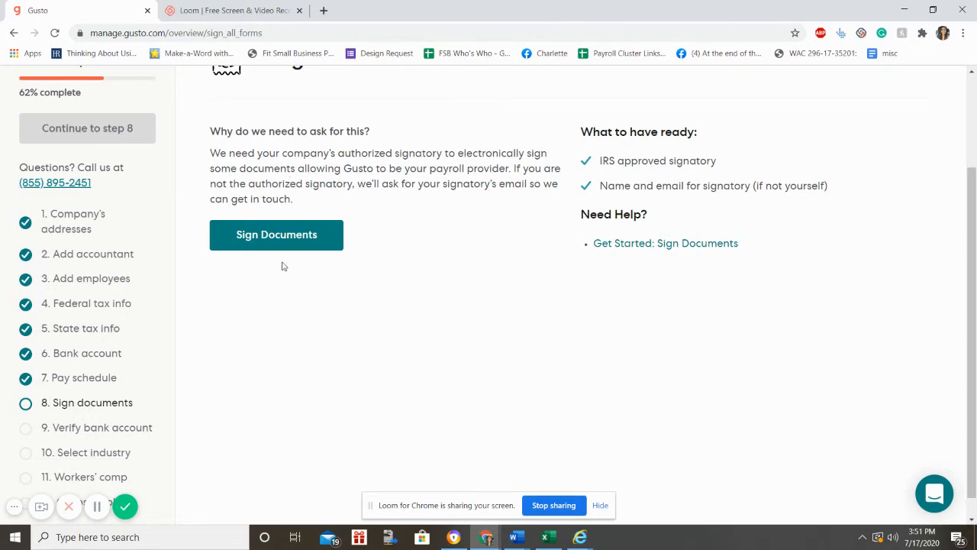
click(267, 236)
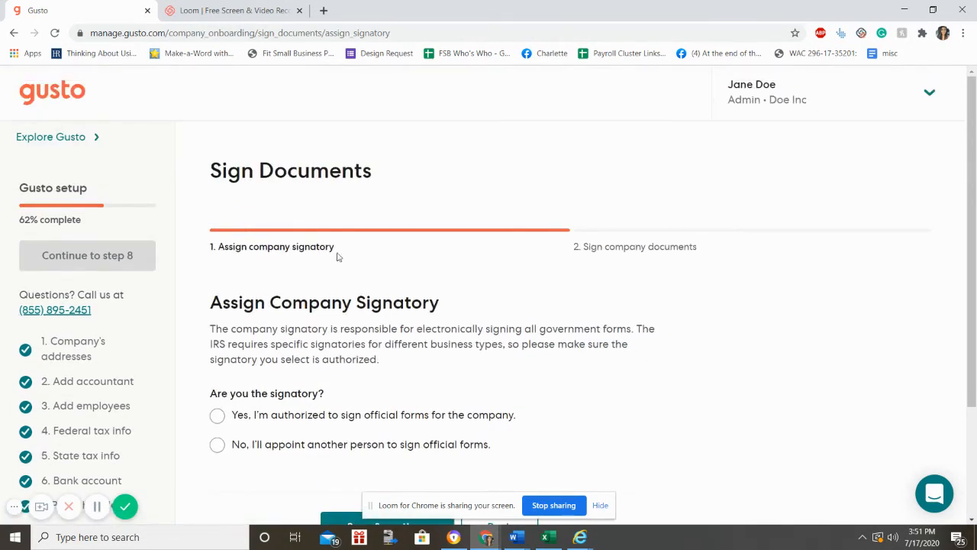
scroll(338, 257, down, 2)
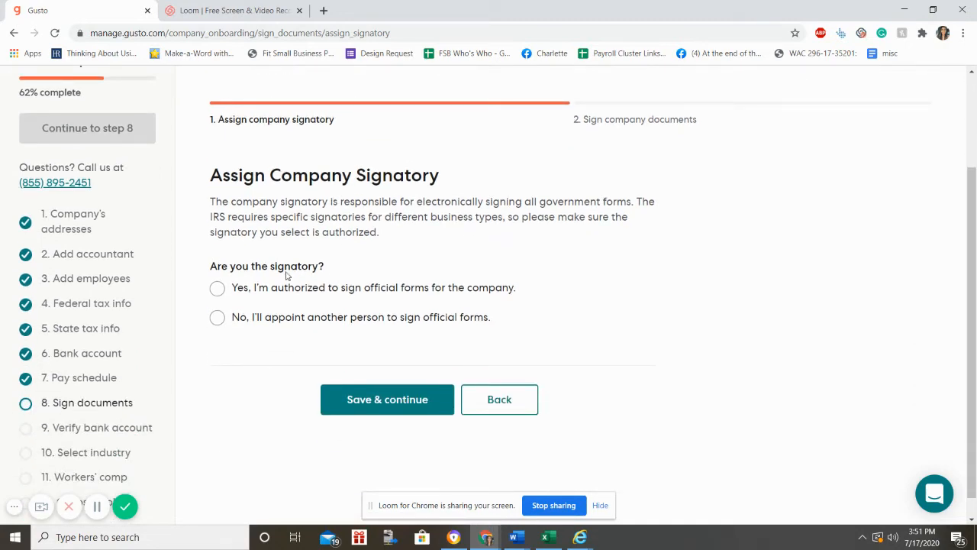
click(218, 288)
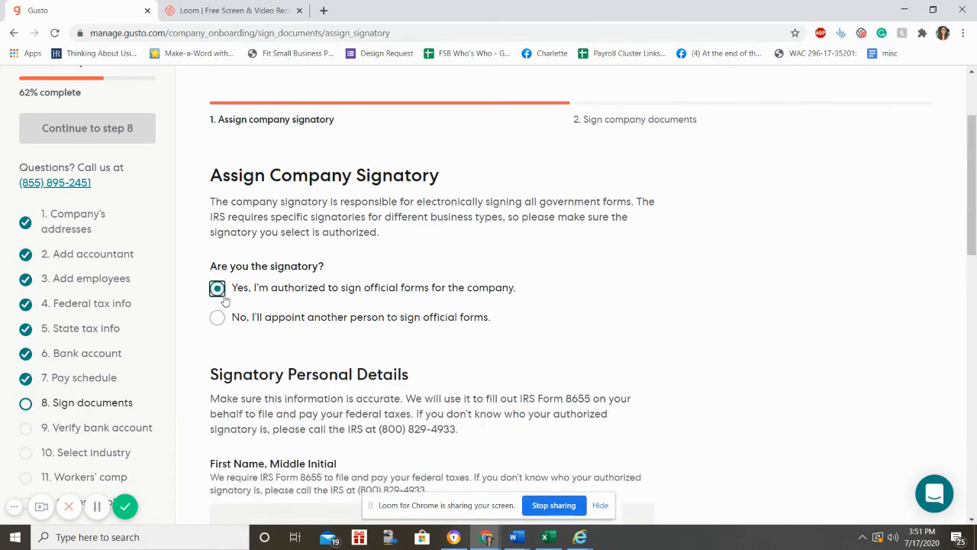
Step: Enter the signatory's first and last name, Owner title, and Social Security number
scroll(354, 381, down, 2)
scroll(353, 382, down, 2)
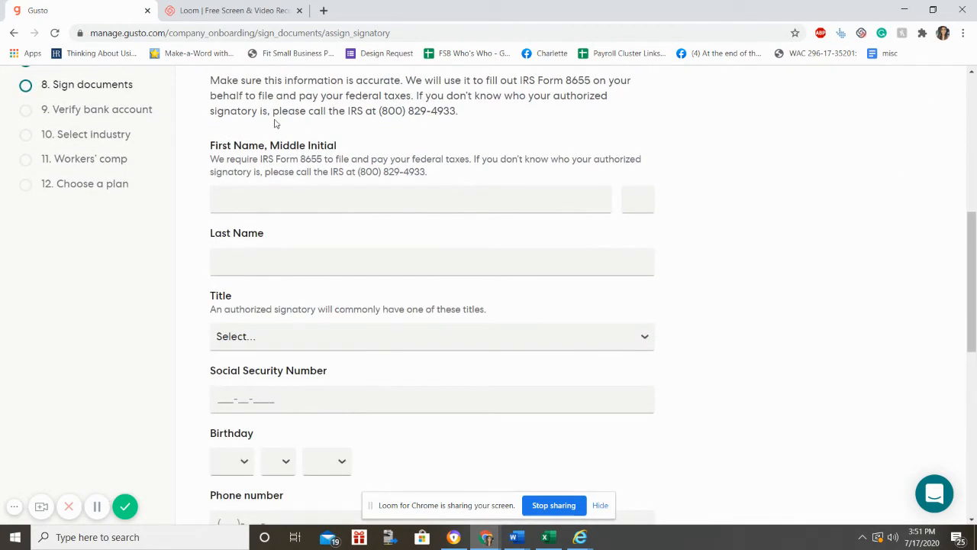
click(280, 200)
text(J)
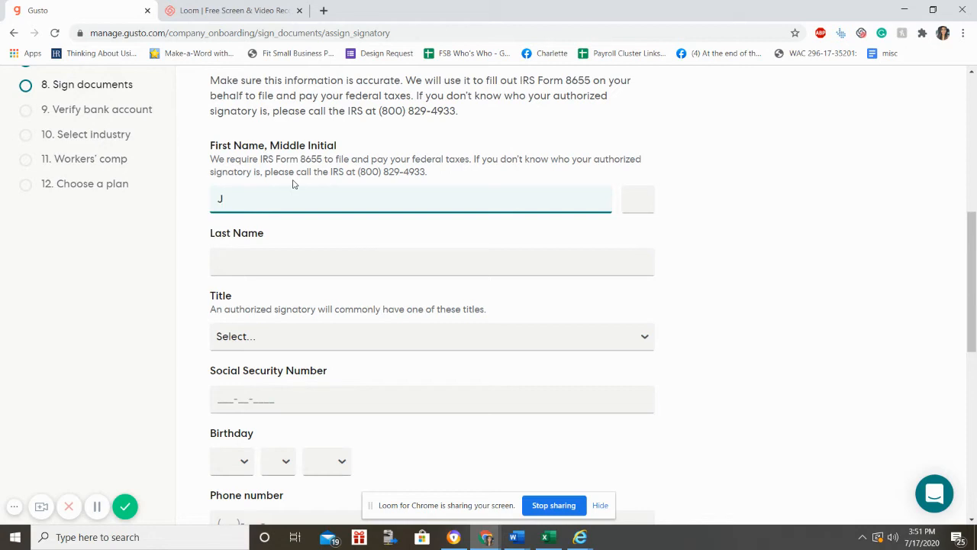
text(ane)
text( D)
key(BackSpace)
text(M)
key(Tab)
key(Tab)
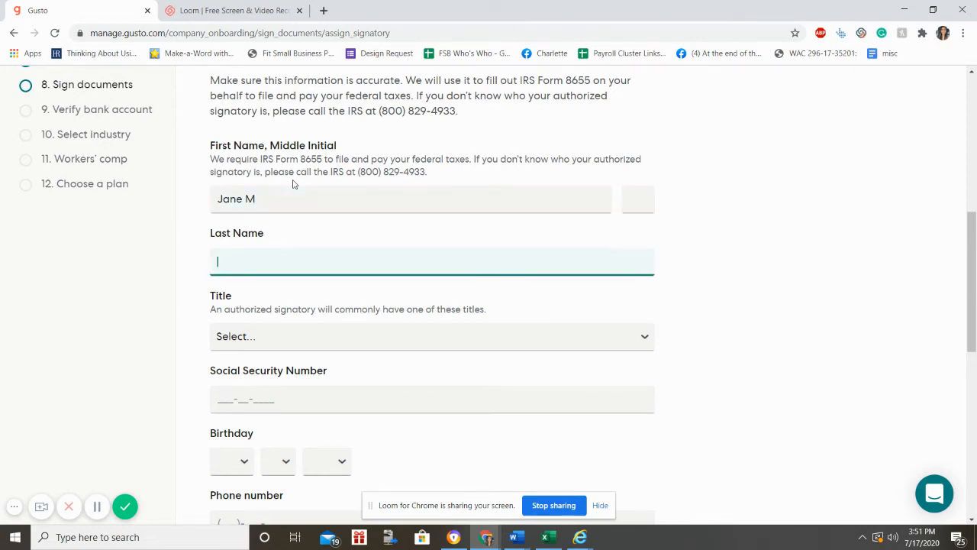
text(Doe)
key(Tab)
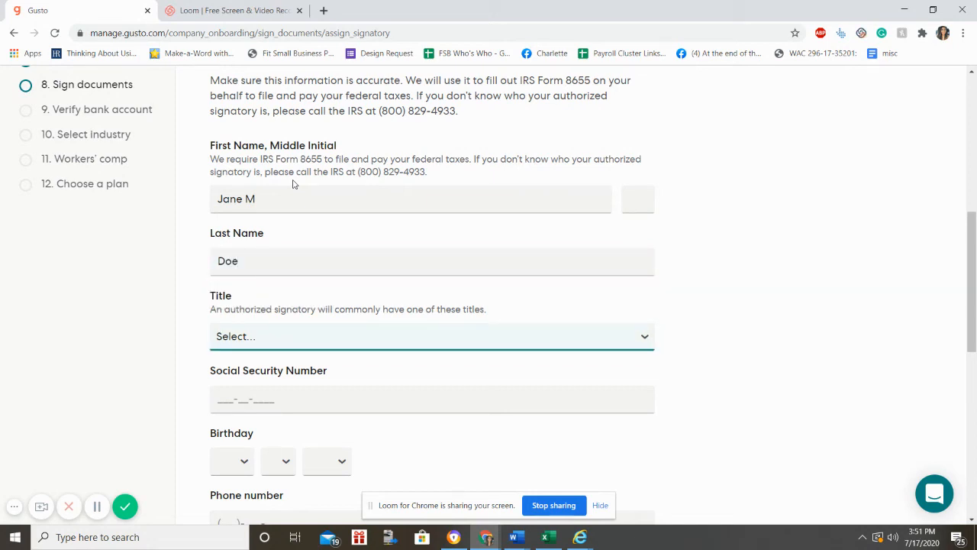
key(Down)
key(Down)
key(Tab)
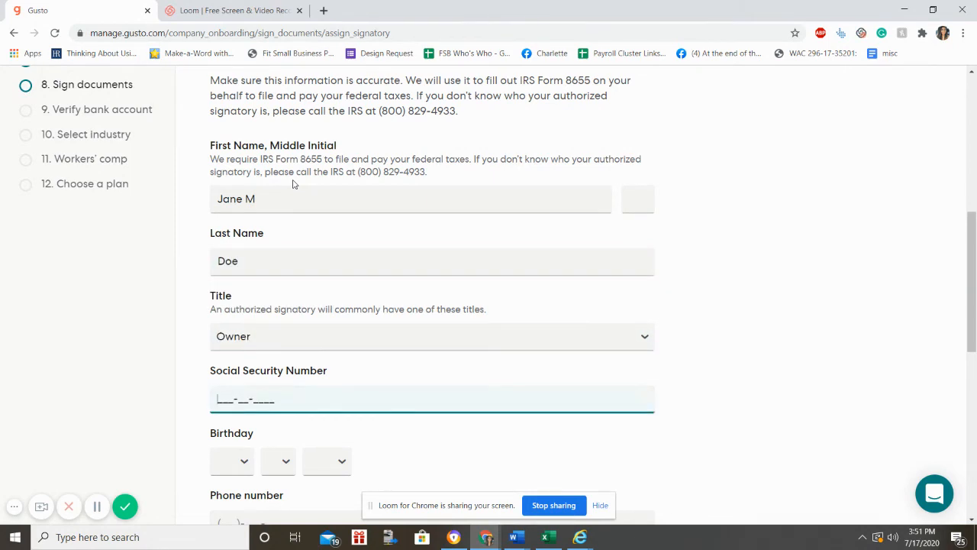
scroll(230, 420, down, 1)
Step: Fill in the signatory's birth date and phone number
click(233, 397)
click(240, 353)
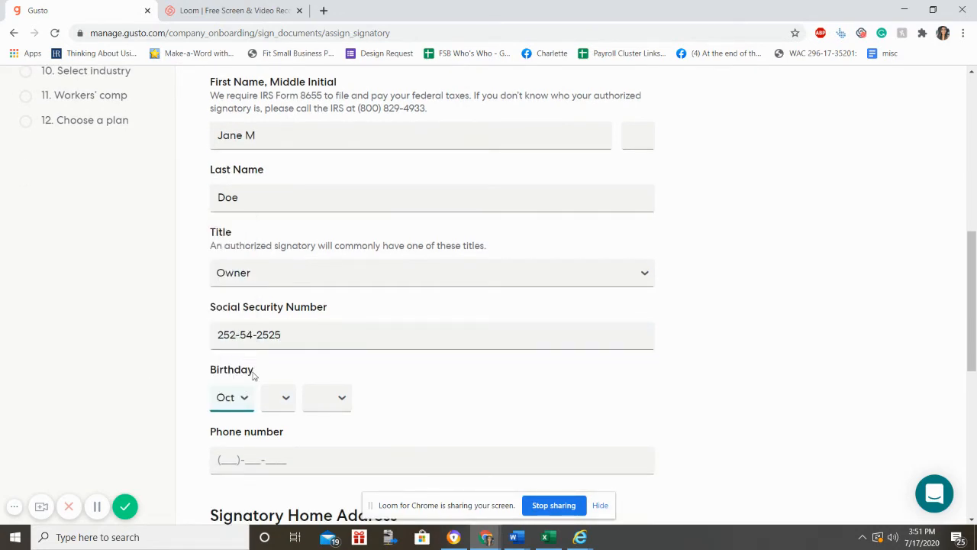
click(269, 393)
click(273, 335)
click(324, 400)
scroll(321, 297, down, 10)
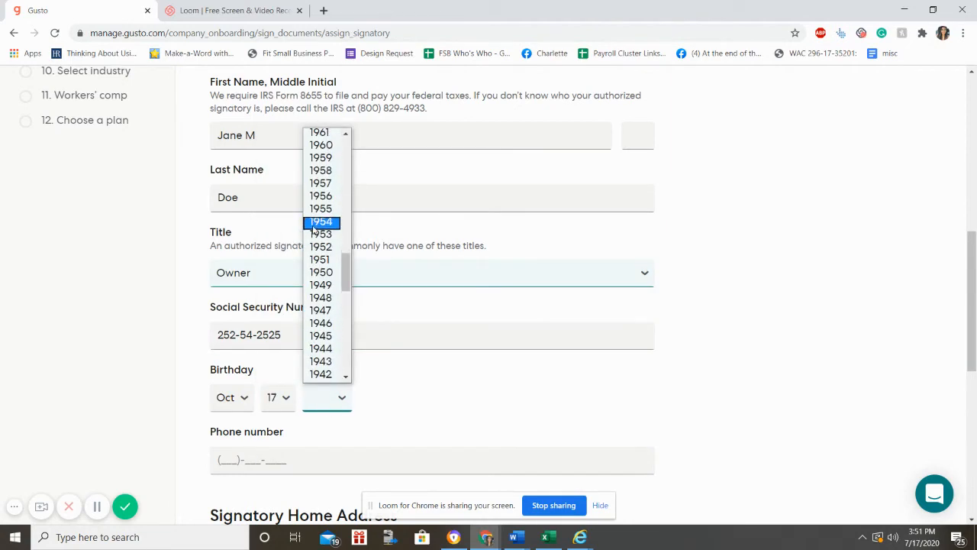
click(337, 145)
scroll(311, 442, down, 1)
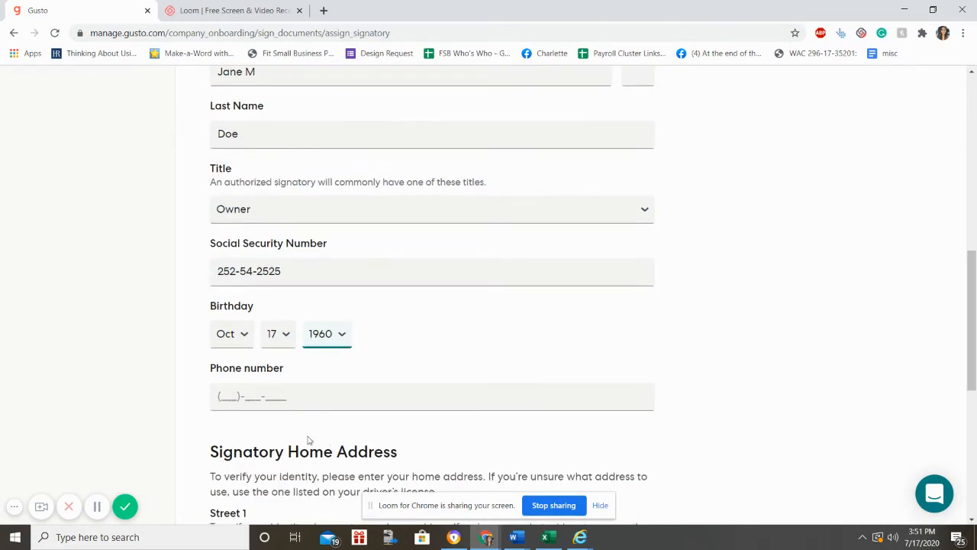
click(238, 406)
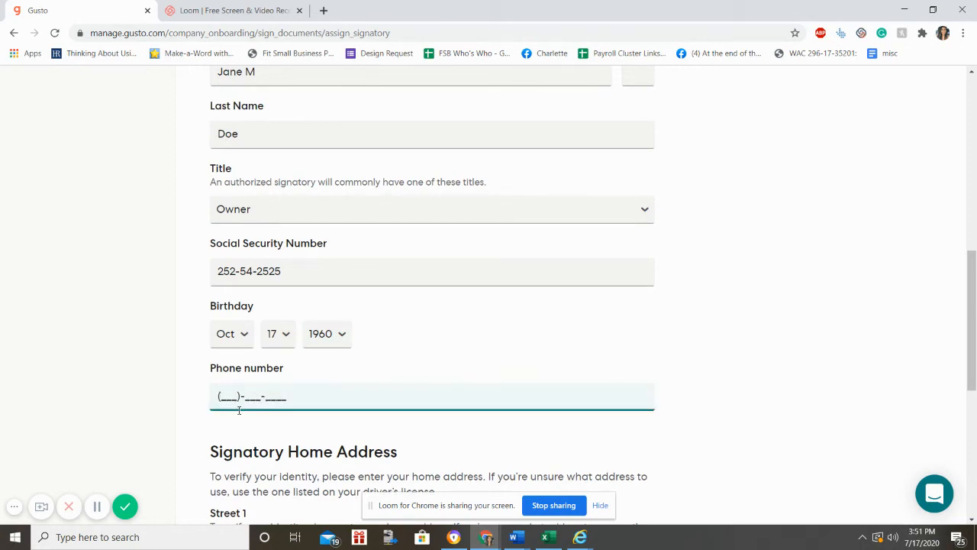
text(2525252525)
scroll(306, 442, down, 5)
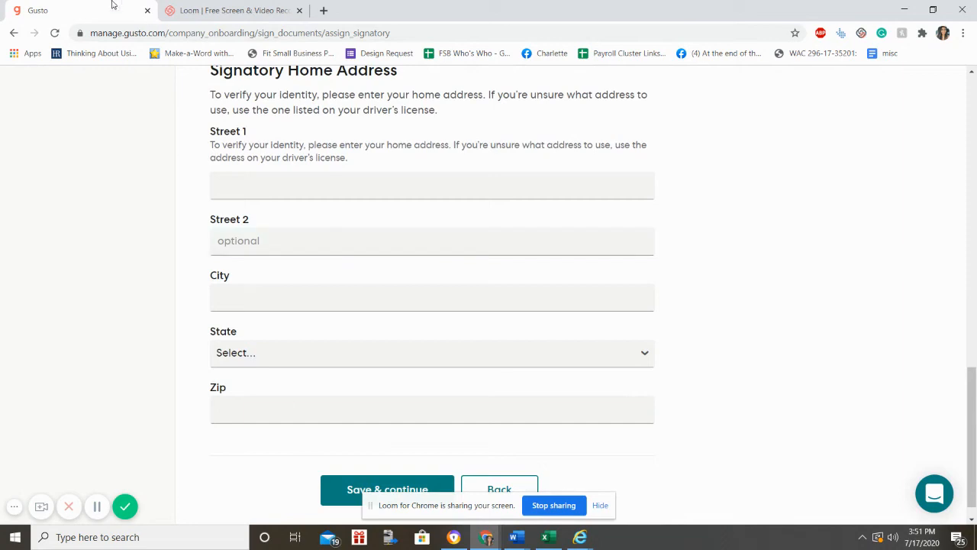
Step: Enter the signatory's street address from the suggestions and the zip code, then save
click(225, 176)
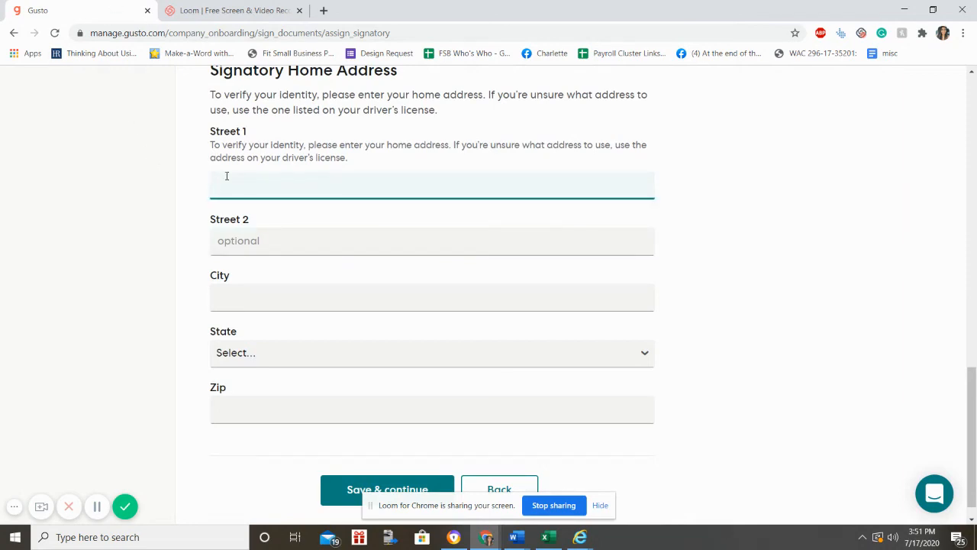
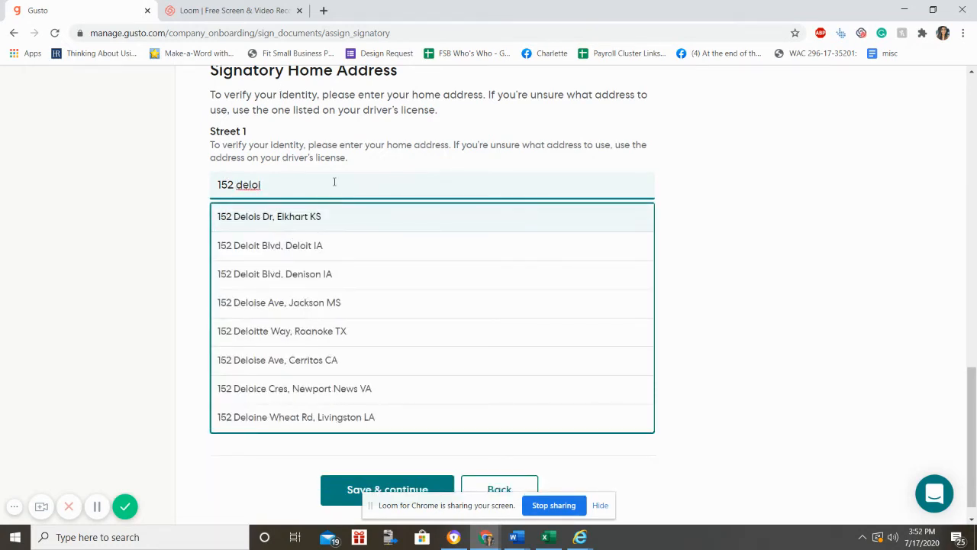
click(319, 217)
scroll(321, 205, down, 1)
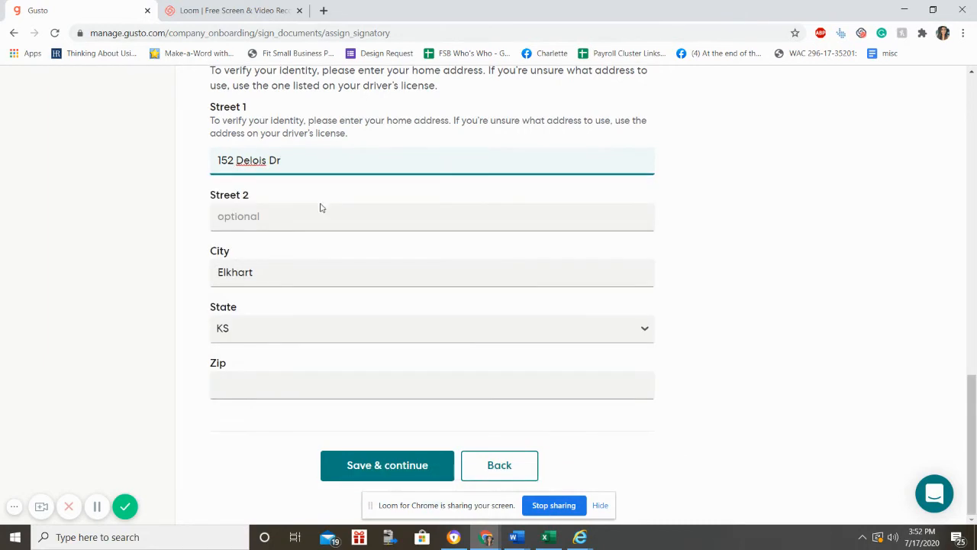
click(234, 389)
text(25256)
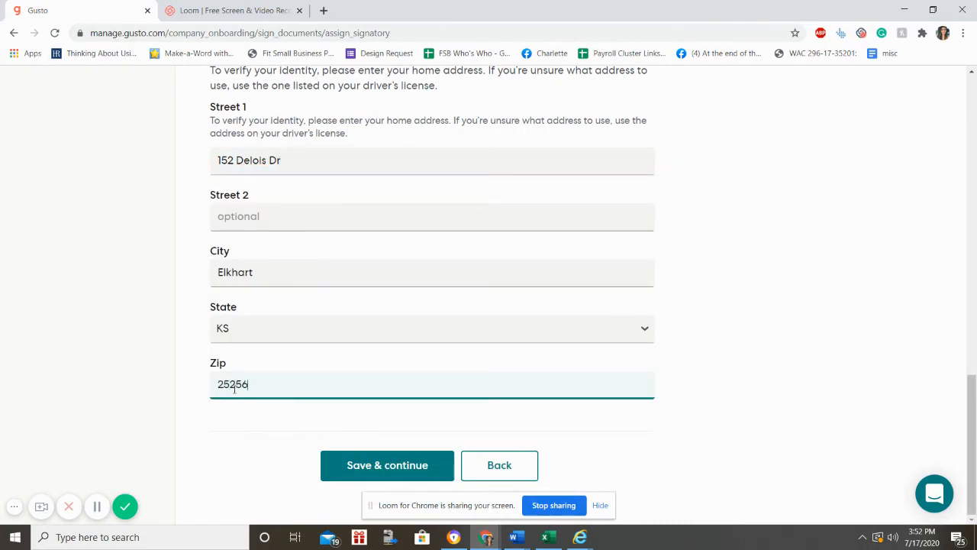
click(267, 458)
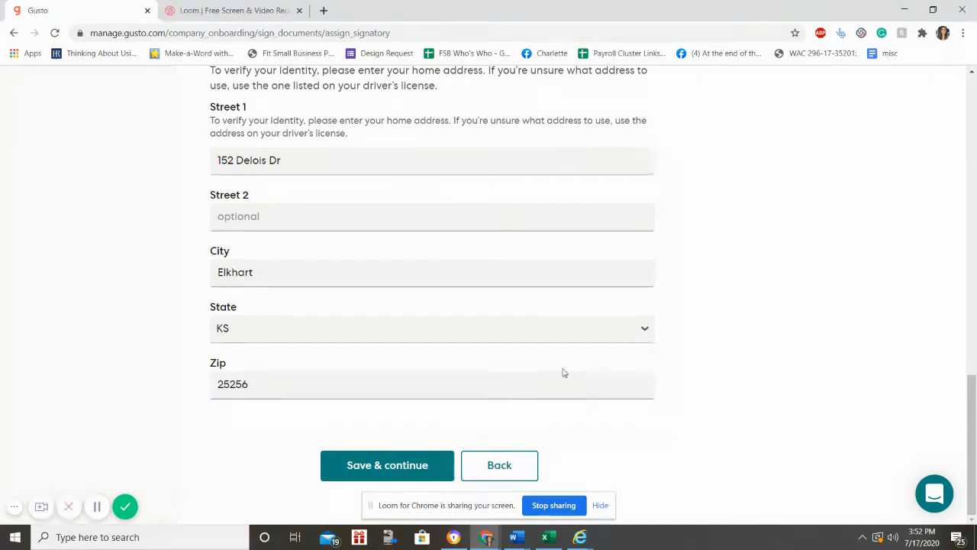
click(407, 470)
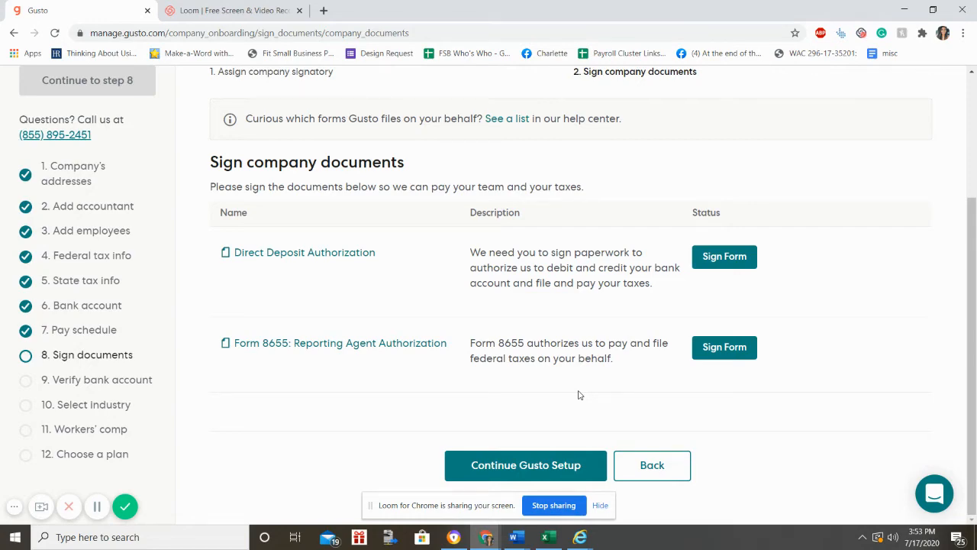
Step: Sign the Direct Deposit Authorization electronically with the signatory's full name
click(726, 257)
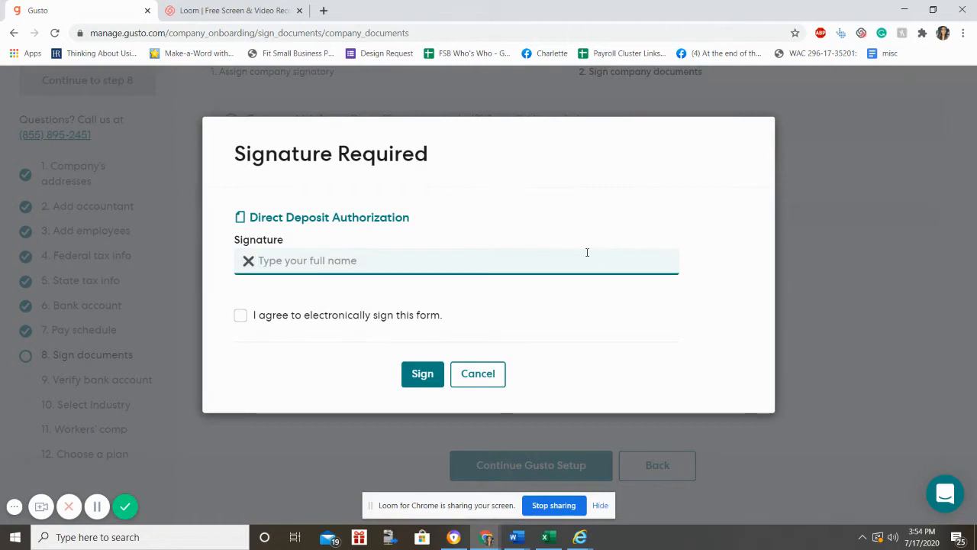
text(Jane)
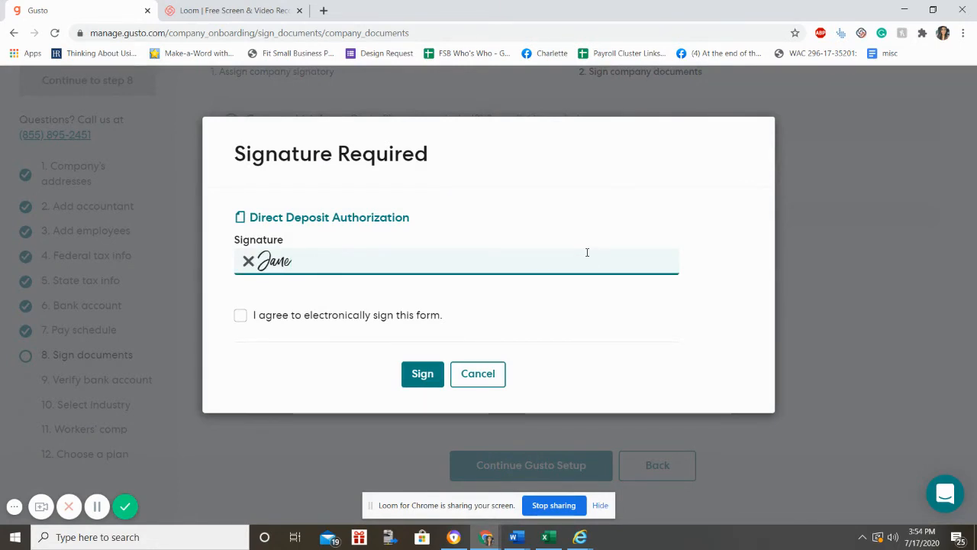
text( M D)
key(BackSpace)
text(M Doe)
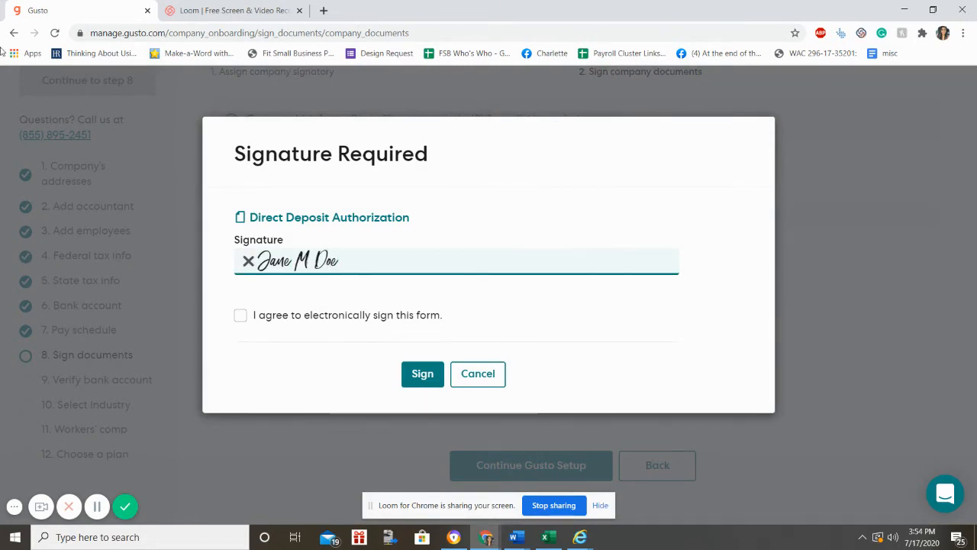
click(240, 317)
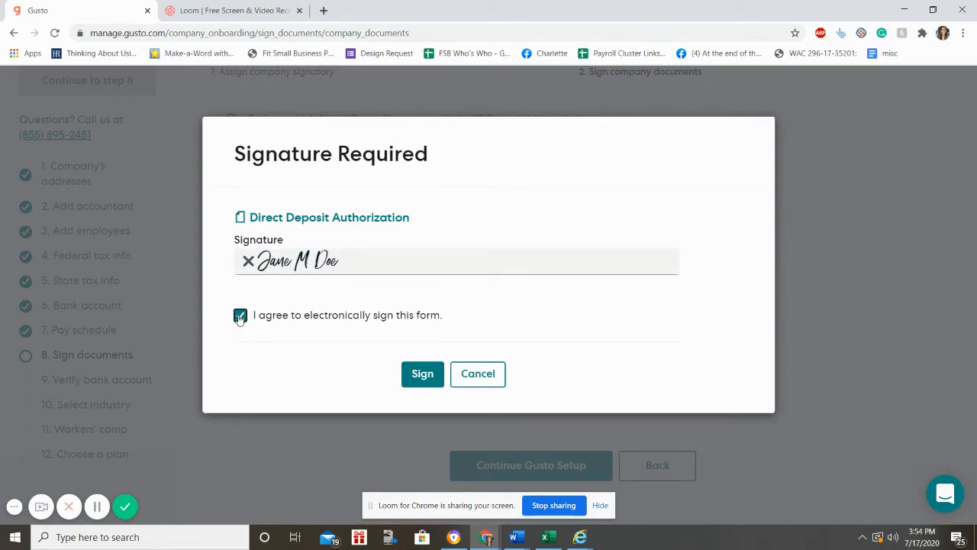
click(436, 386)
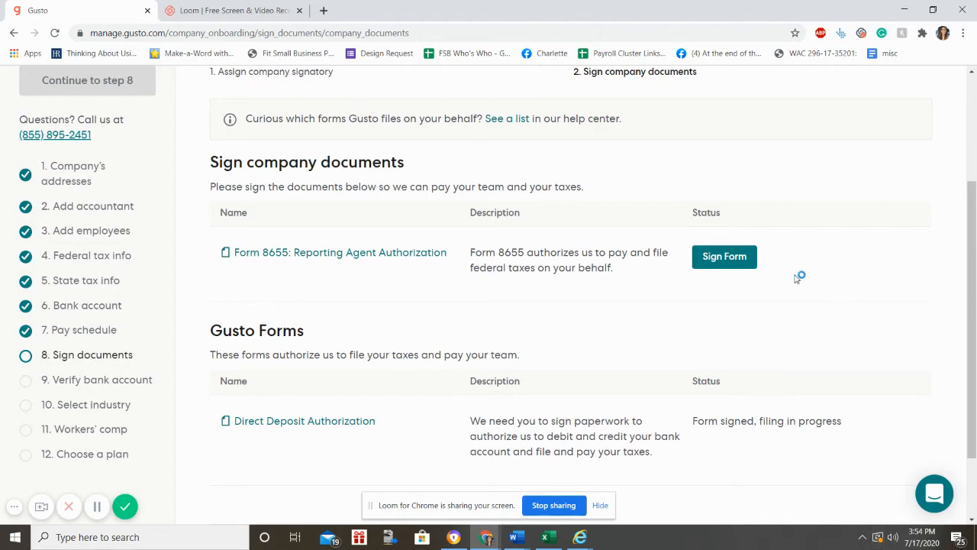
Step: Sign Form 8655 electronically with the signatory's name and agreement
click(751, 268)
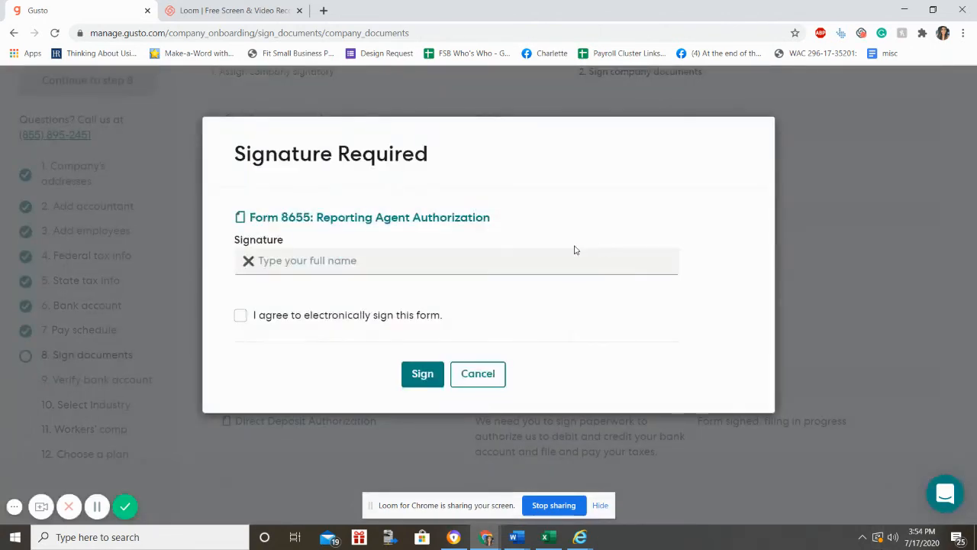
click(574, 252)
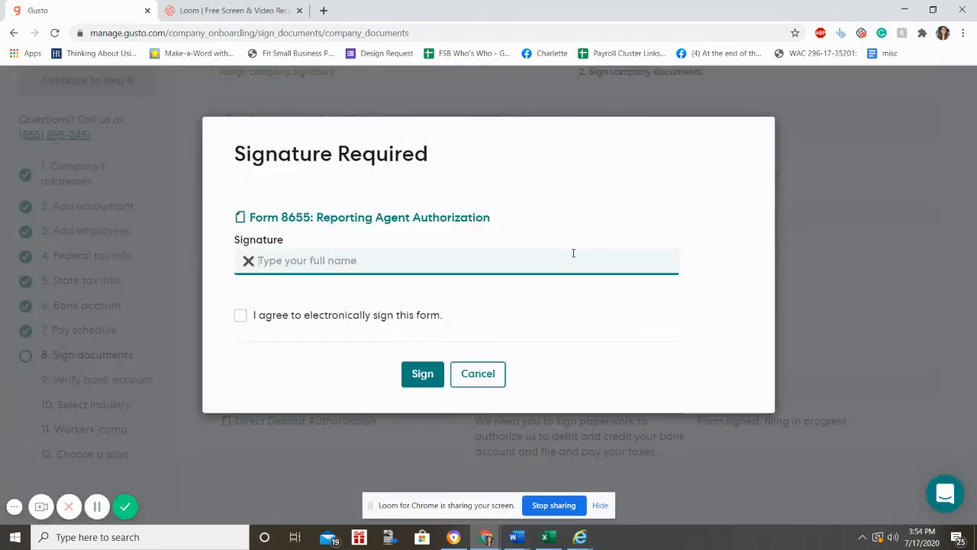
text(Jane Does)
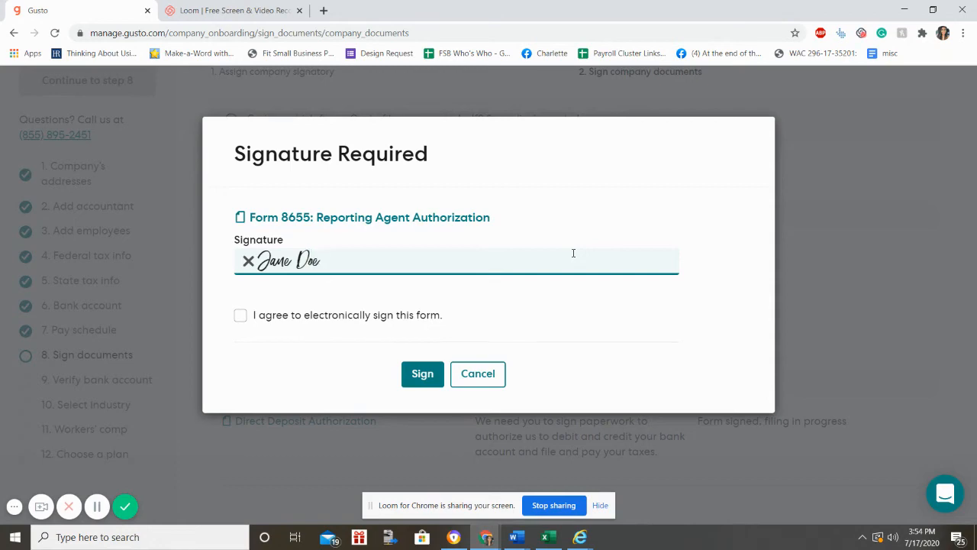
click(240, 316)
click(421, 374)
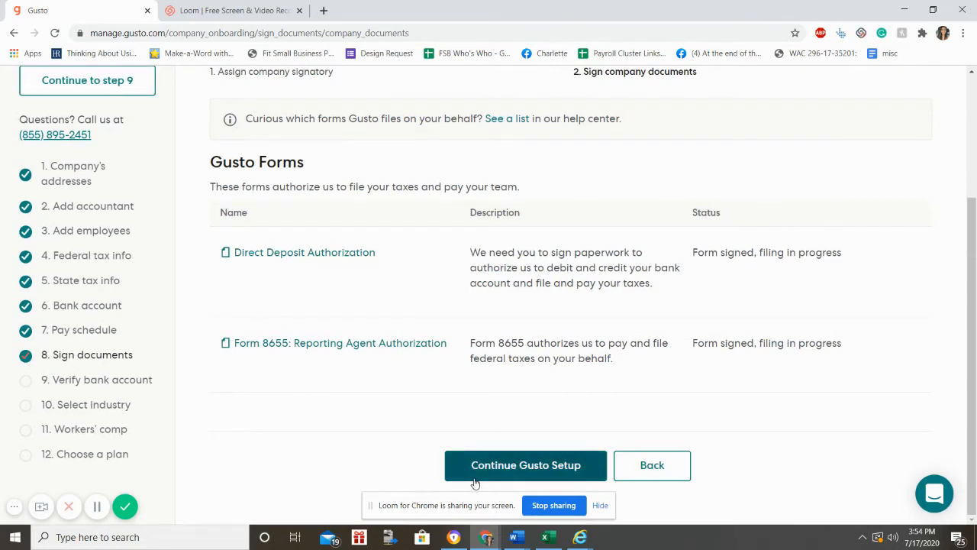
Step: Continue setup, view bank verification, then jump to step 10, Select industry
click(475, 479)
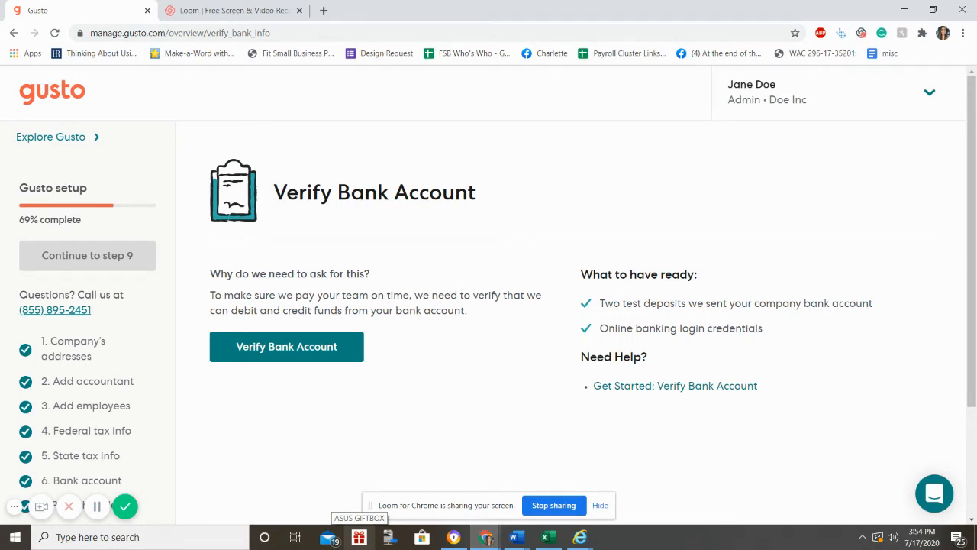
scroll(188, 377, down, 2)
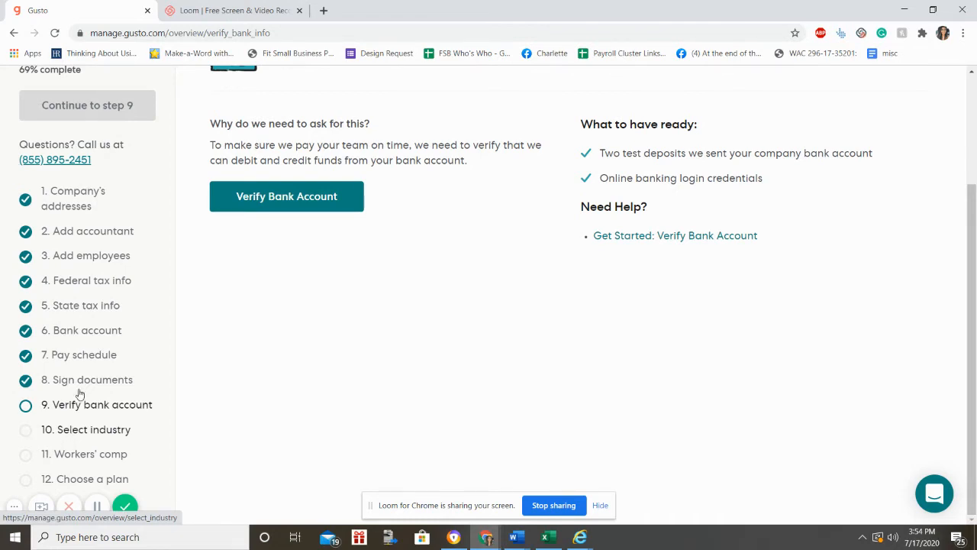
click(263, 197)
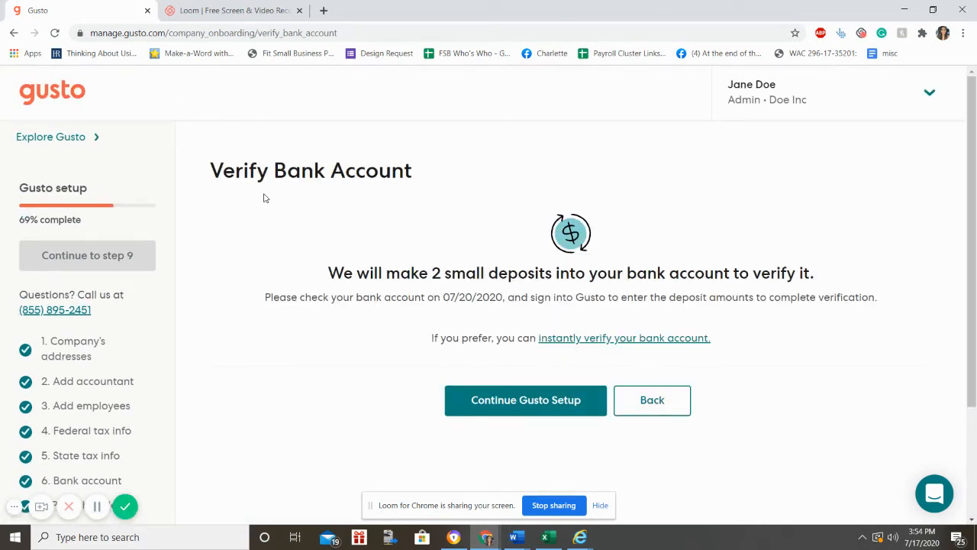
scroll(265, 200, down, 2)
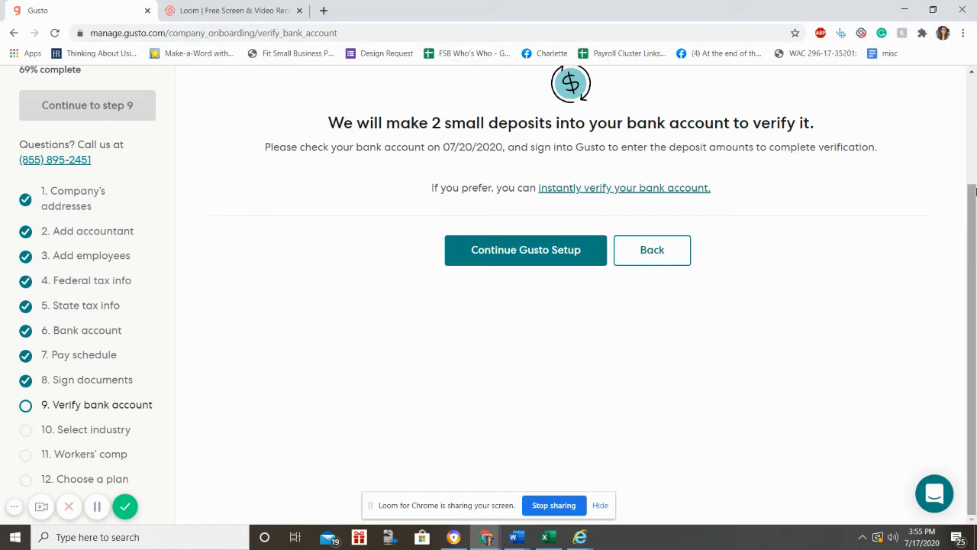
click(128, 429)
scroll(128, 429, down, 3)
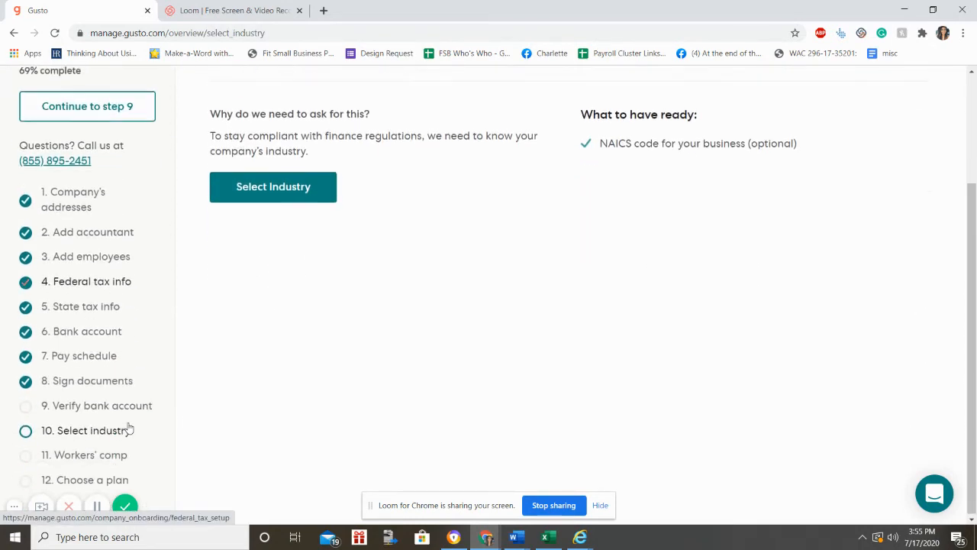
scroll(155, 391, up, 1)
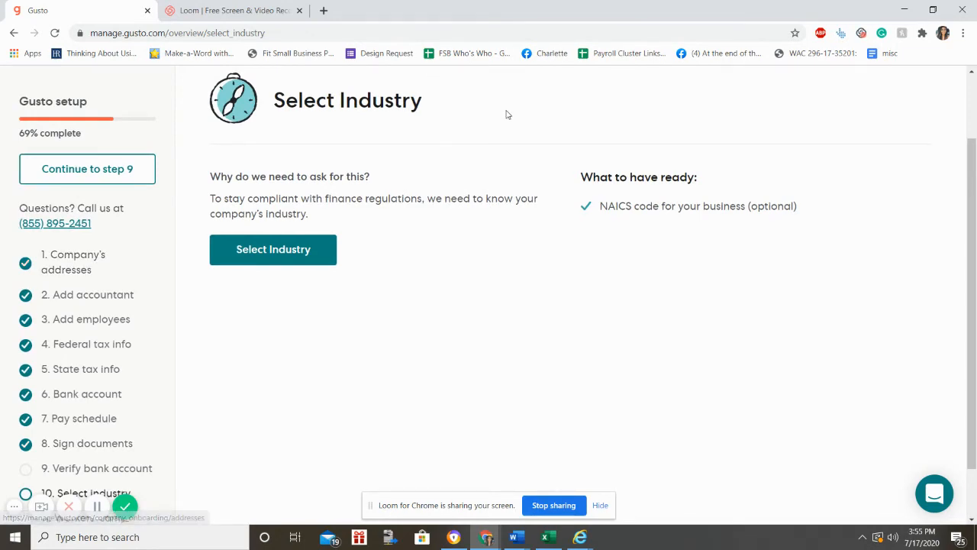
Step: Search 'restaurant', select Limited-Service Restaurants as the company industry, and save to continue setup
click(259, 261)
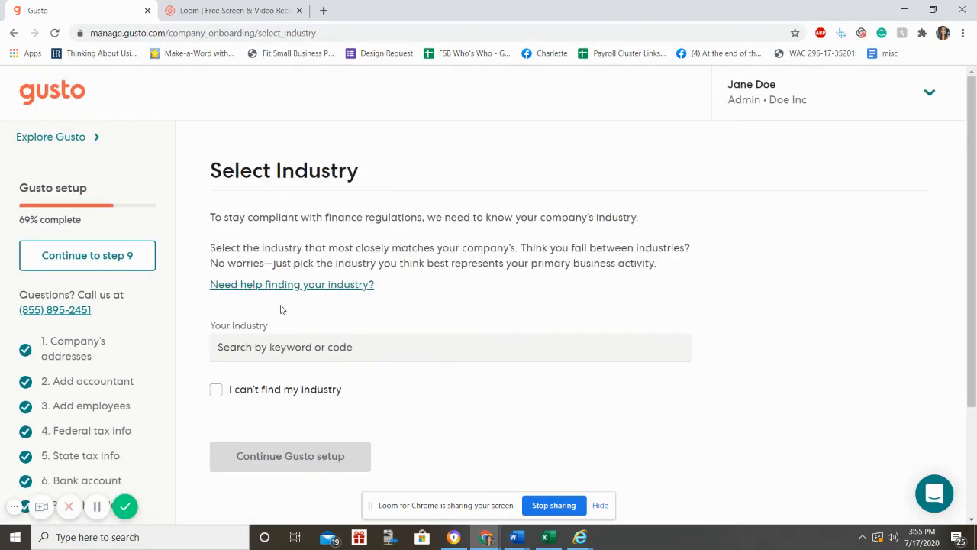
click(274, 355)
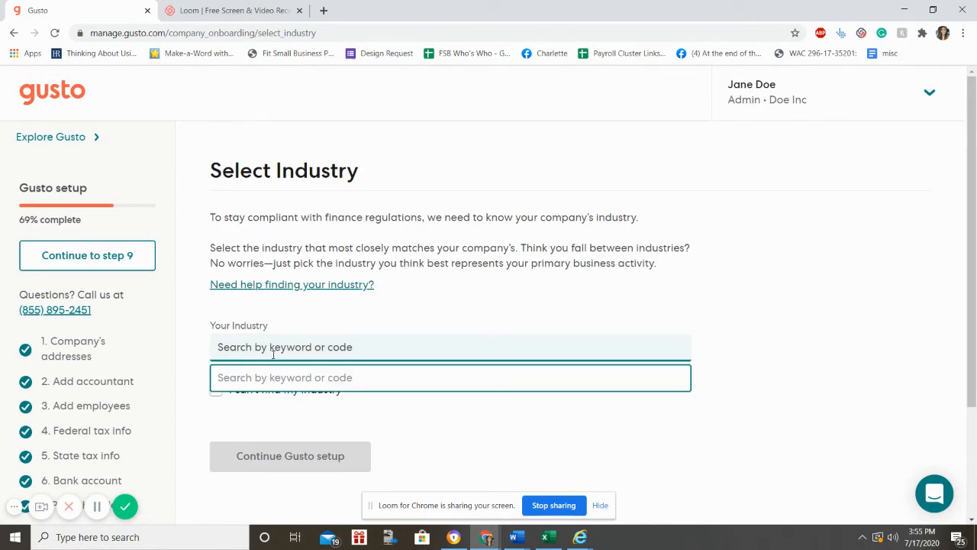
text(reest)
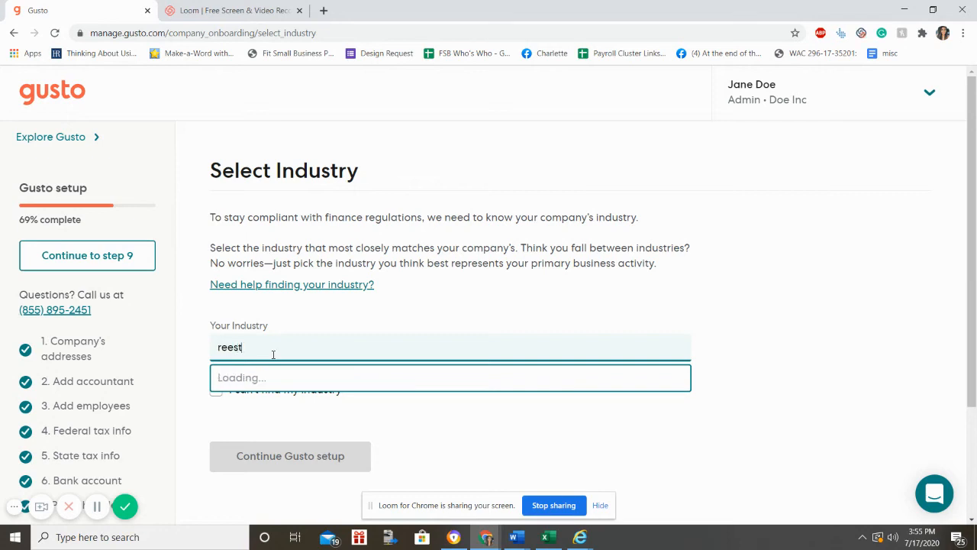
key(BackSpace)
key(BackSpace)
text(ant)
scroll(270, 351, down, 1)
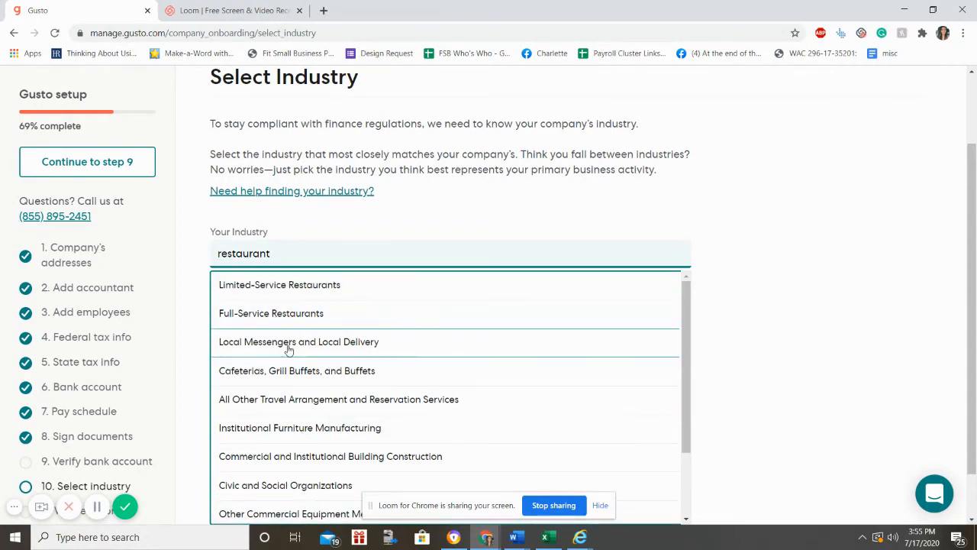
click(273, 297)
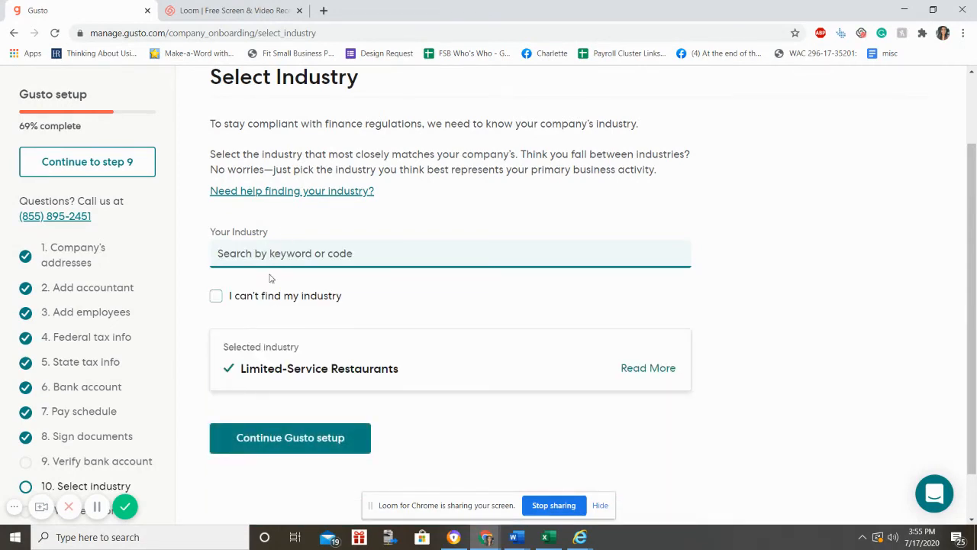
scroll(793, 357, down, 1)
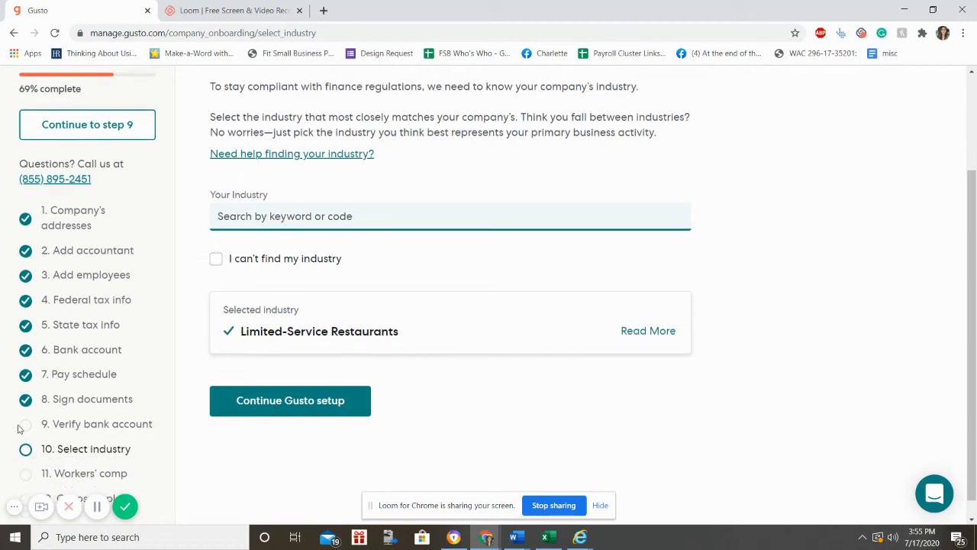
click(215, 239)
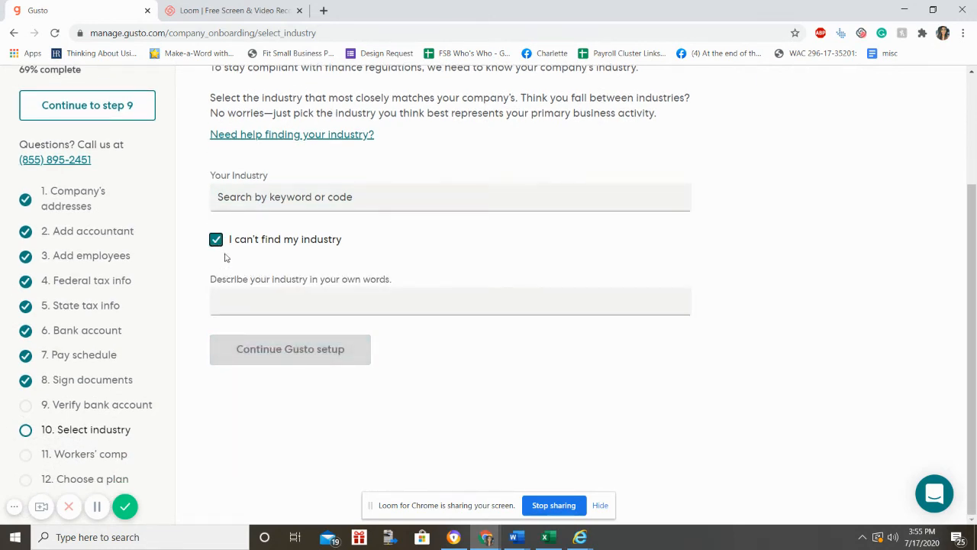
click(227, 298)
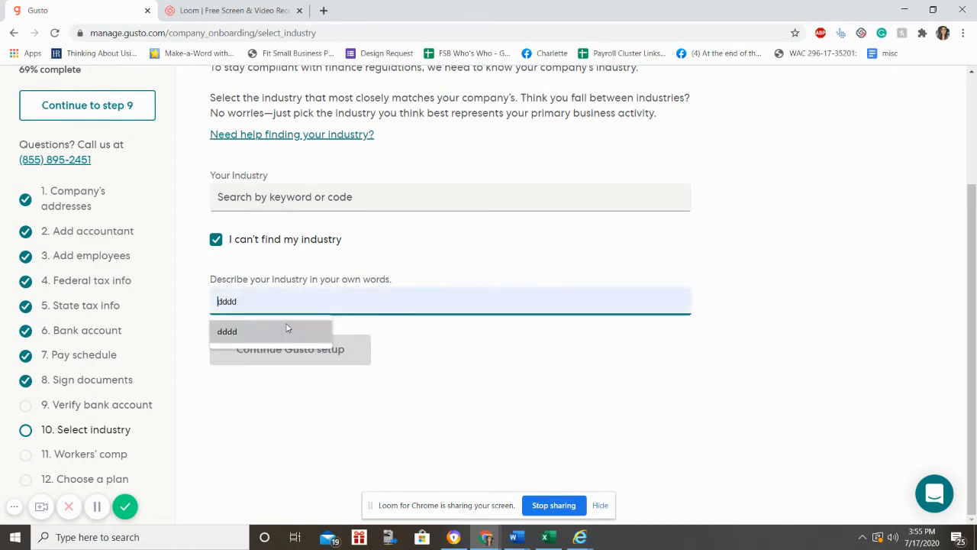
click(216, 239)
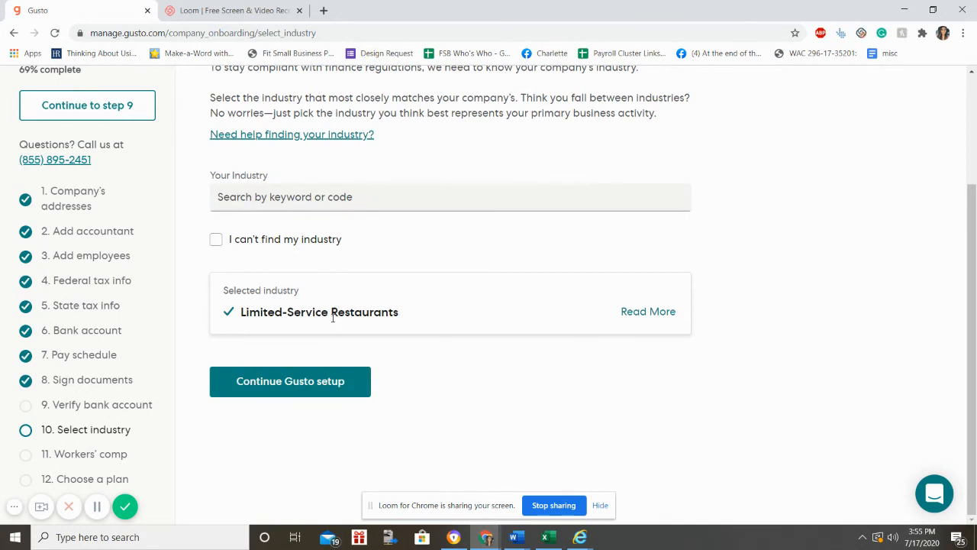
click(298, 382)
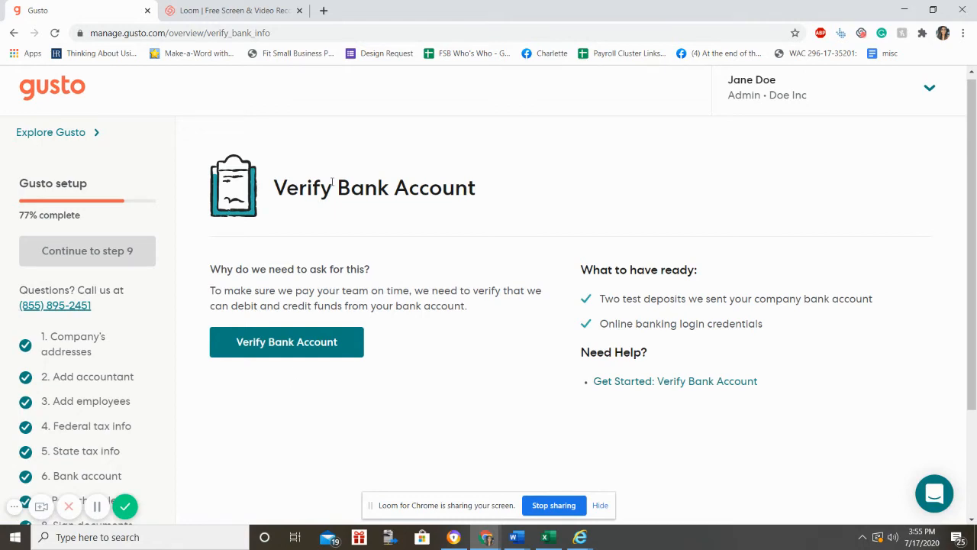
Step: Go to checklist step 11, Workers' comp, and start adding workers' compensation coverage
scroll(336, 180, down, 2)
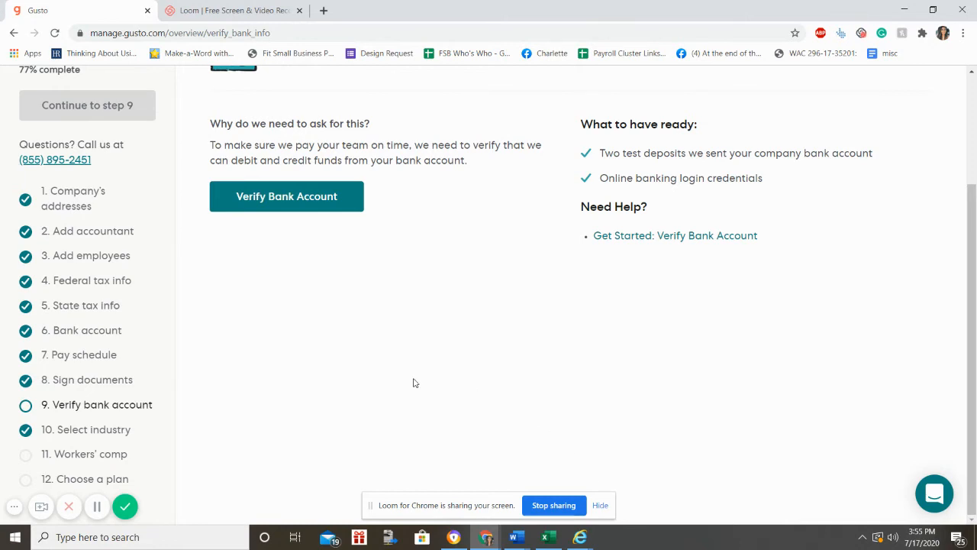
click(77, 458)
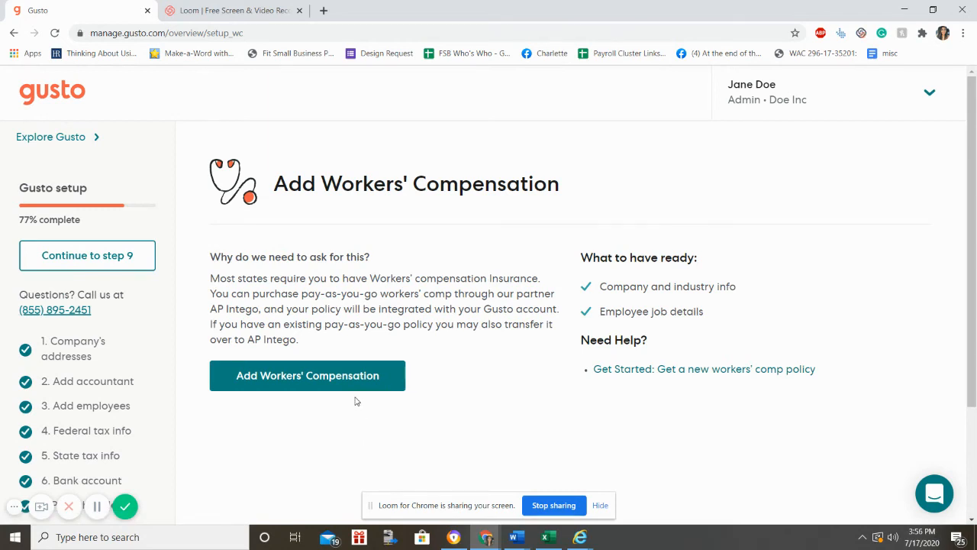
click(325, 390)
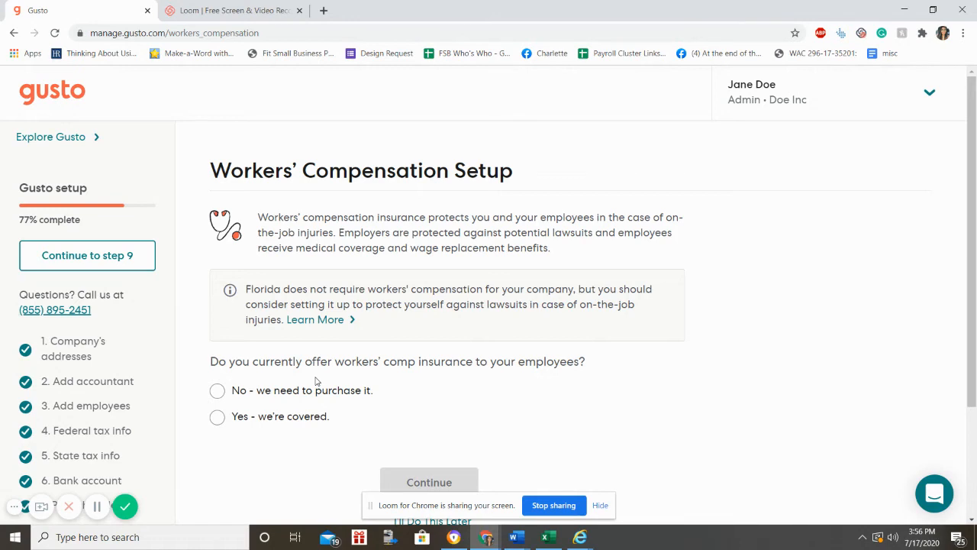
Step: Answer that the company is already covered, with Hartford as the insurance carrier
scroll(317, 381, down, 1)
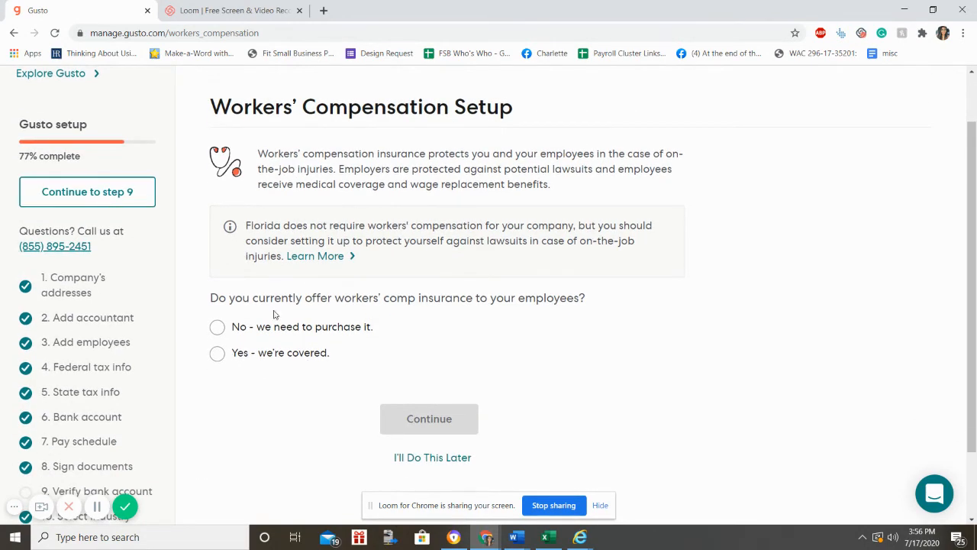
click(218, 328)
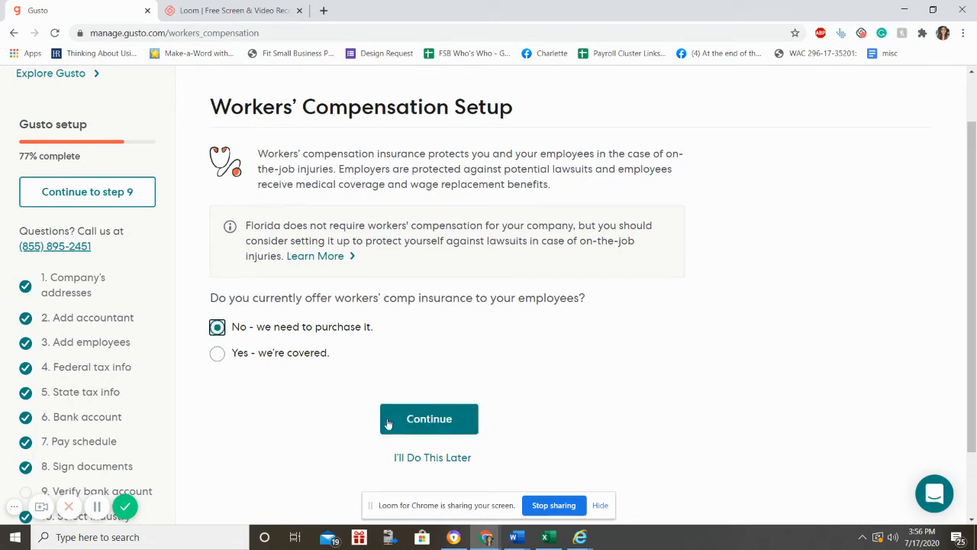
click(217, 354)
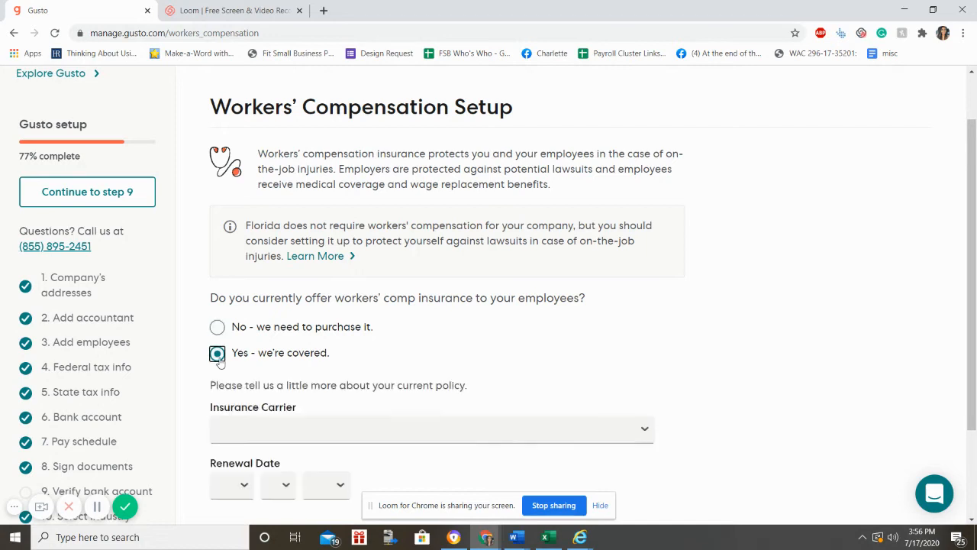
scroll(221, 363, down, 2)
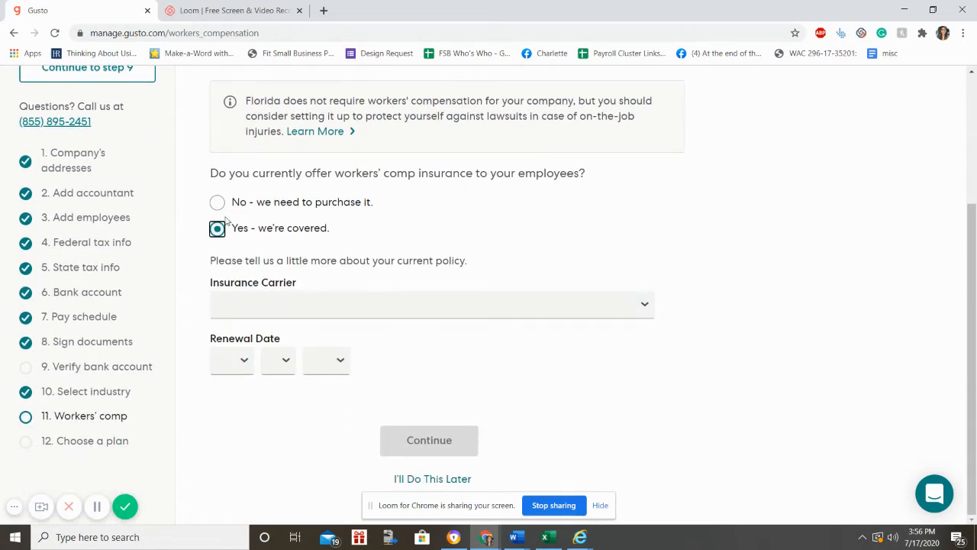
click(290, 308)
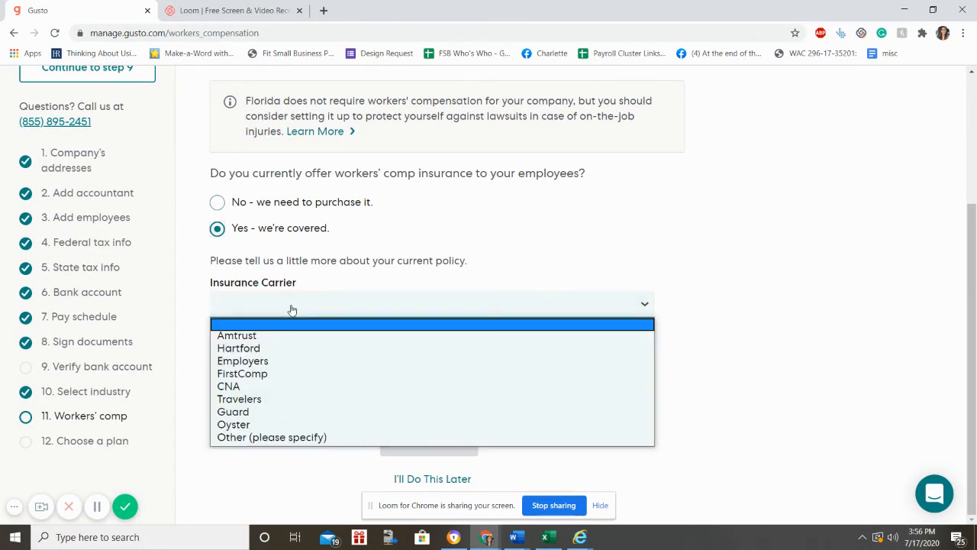
click(244, 348)
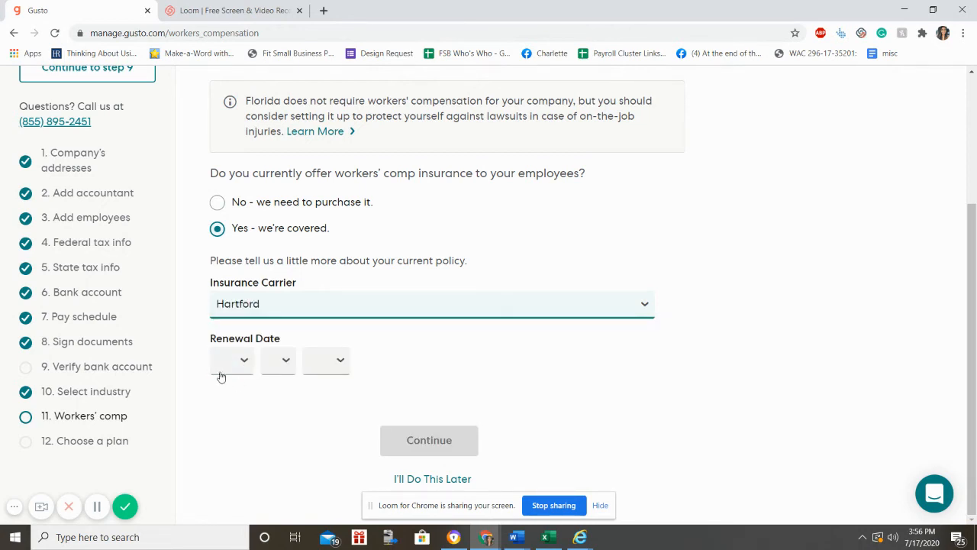
Step: Set the policy renewal date to Dec 19, 2021 and submit the policy details
click(229, 362)
click(227, 337)
click(280, 357)
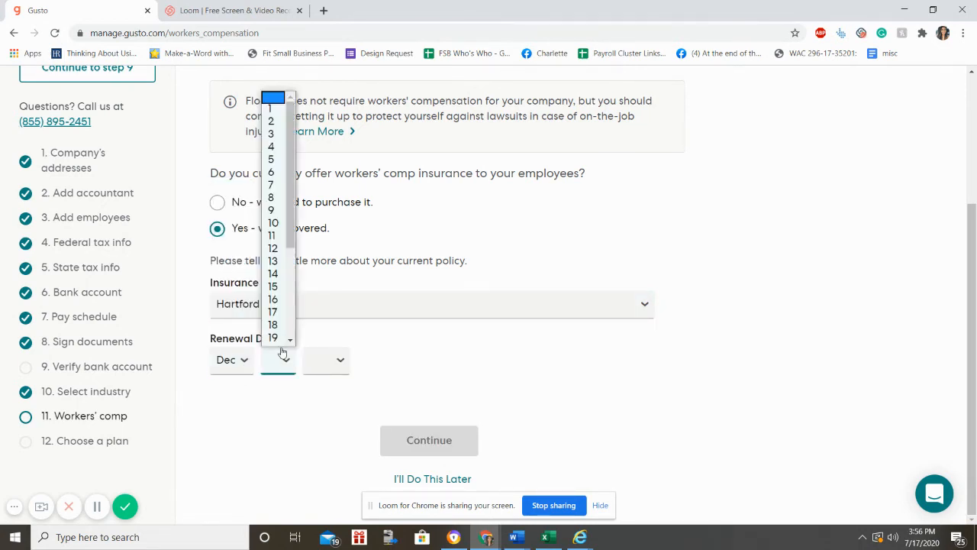
click(278, 345)
click(328, 362)
click(324, 403)
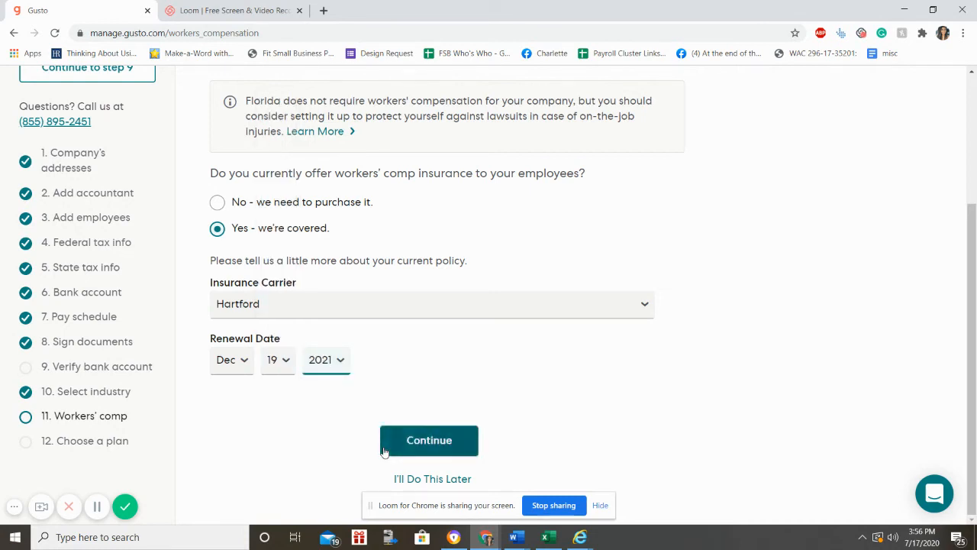
click(384, 449)
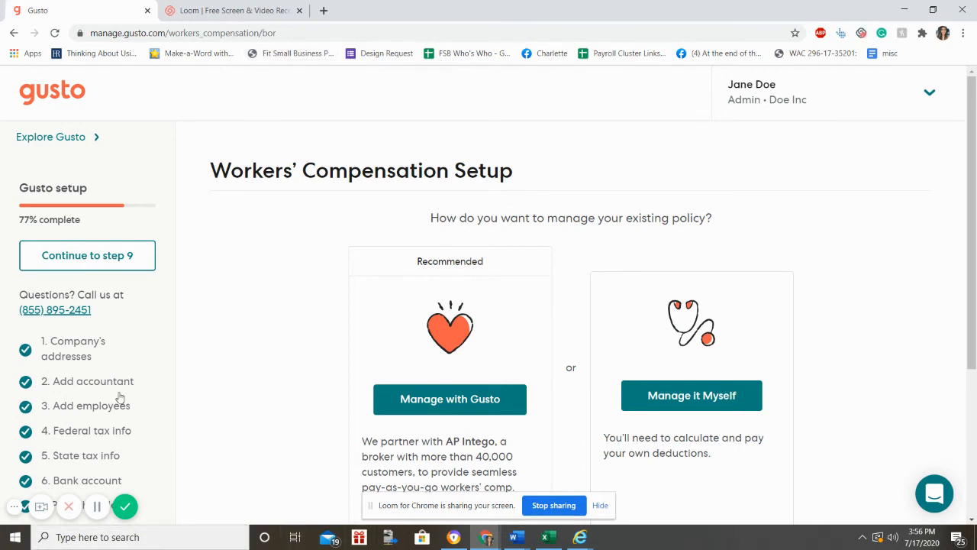
Step: Jump to step 12, Choose a plan, from the setup sidebar
scroll(320, 420, down, 2)
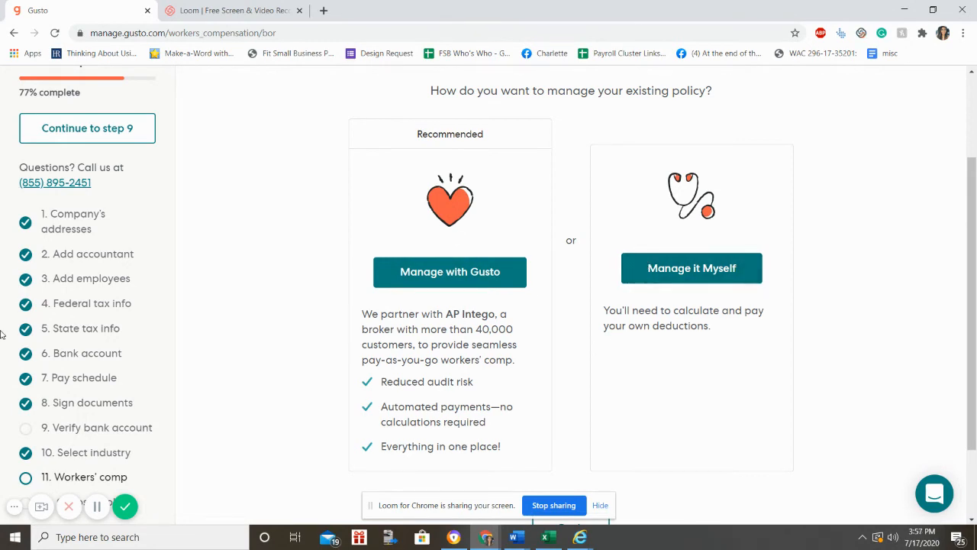
scroll(382, 343, down, 2)
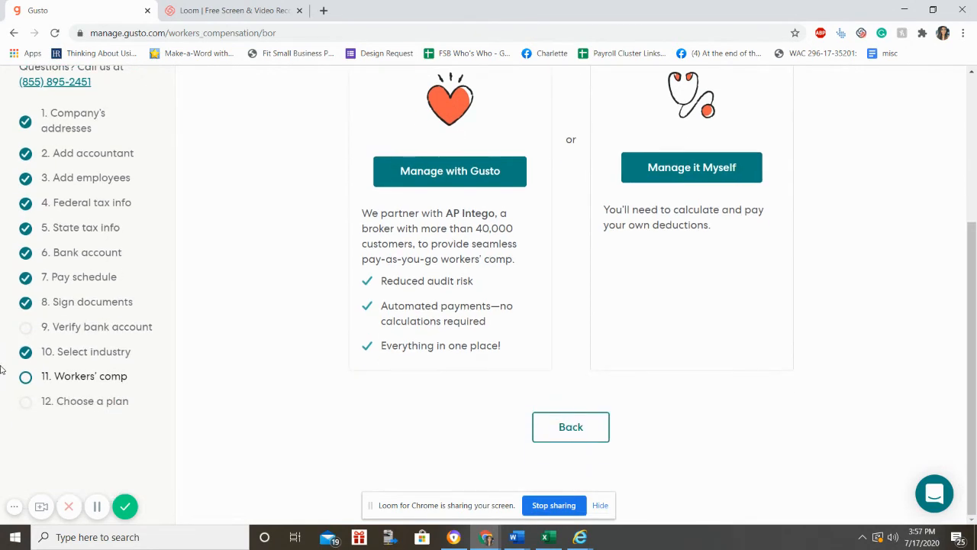
click(74, 401)
scroll(525, 169, down, 3)
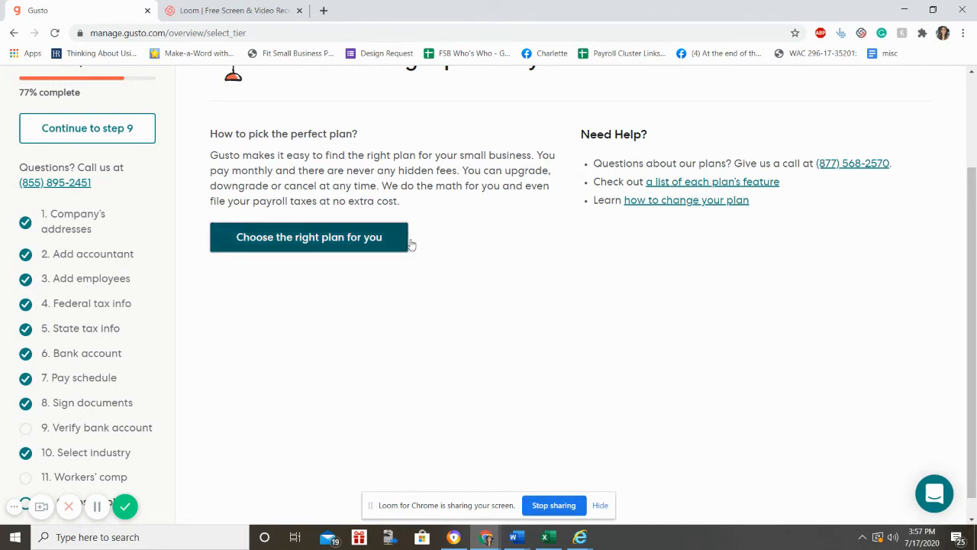
Step: Compare the payroll plans, pick the Core plan, and confirm it with Select Plan
click(403, 243)
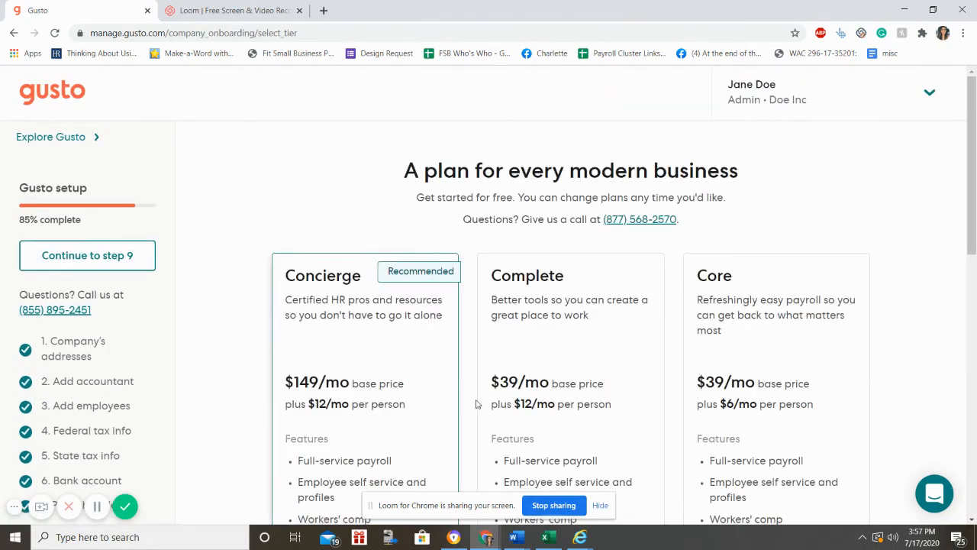
scroll(802, 329, down, 2)
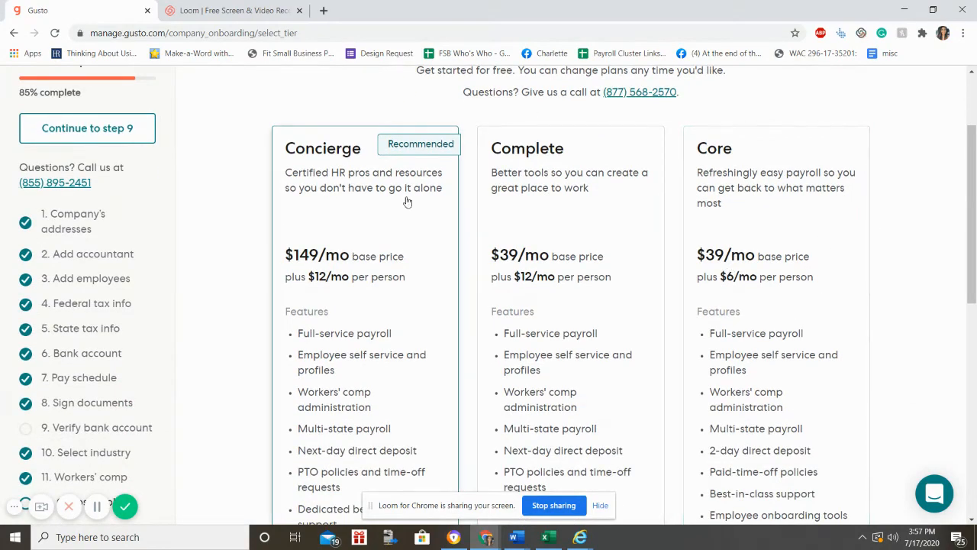
scroll(634, 206, down, 8)
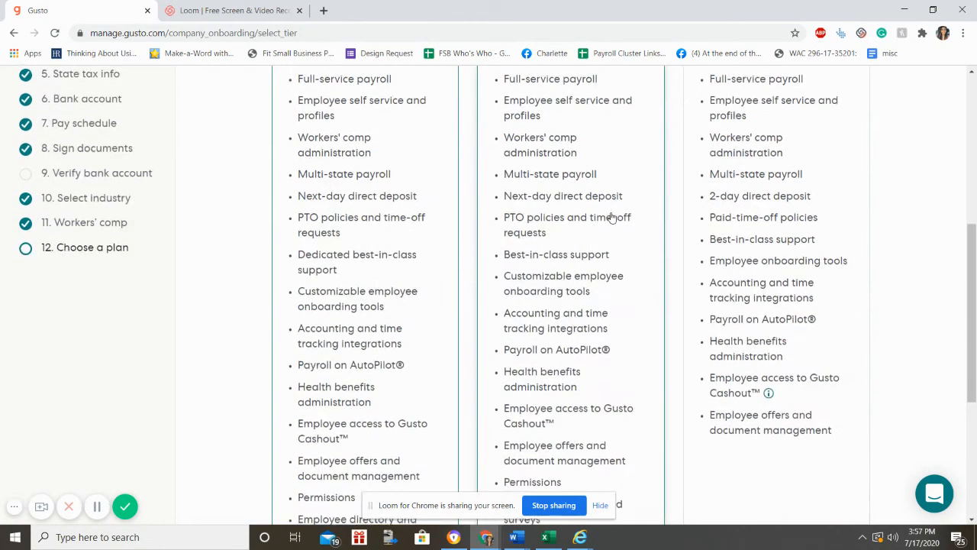
scroll(607, 217, up, 8)
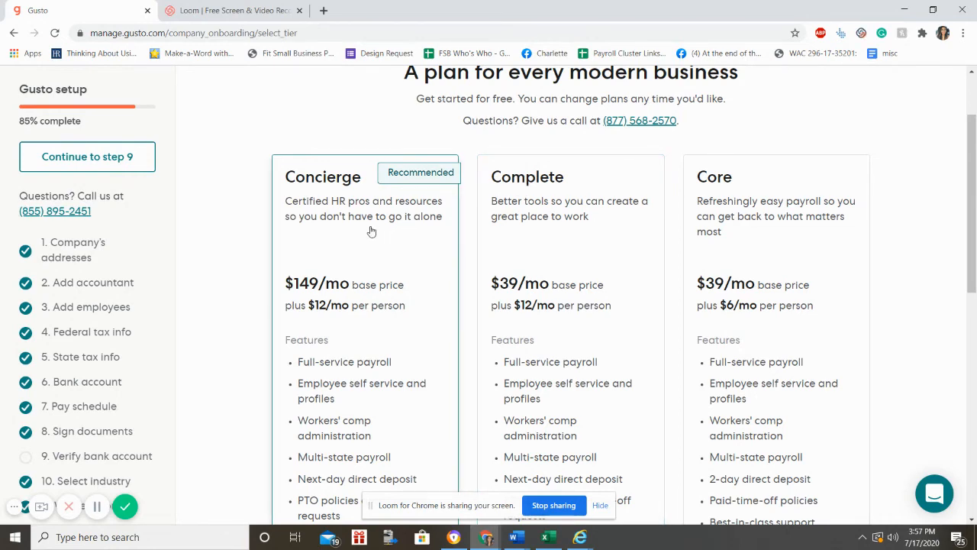
scroll(371, 227, down, 4)
scroll(382, 252, down, 3)
scroll(397, 290, up, 5)
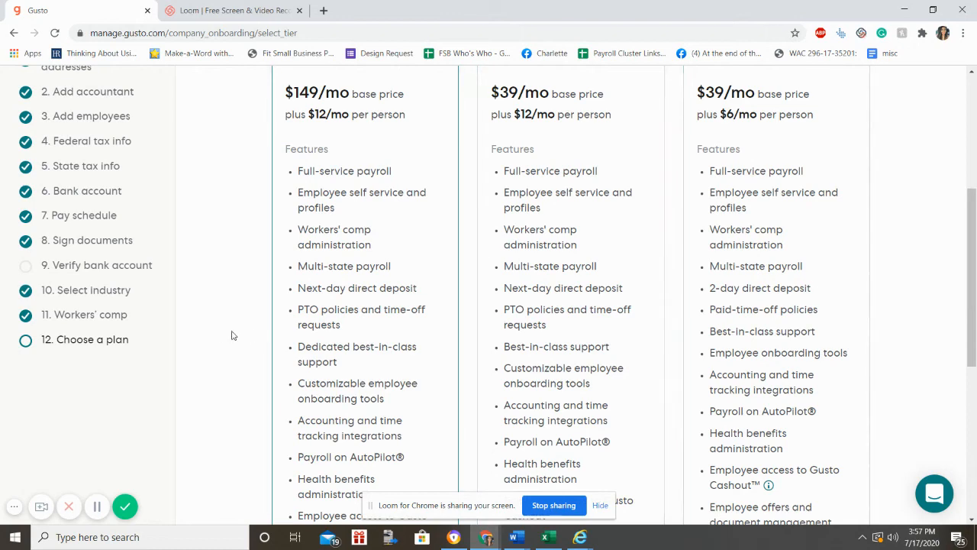
scroll(760, 442, up, 1)
click(760, 442)
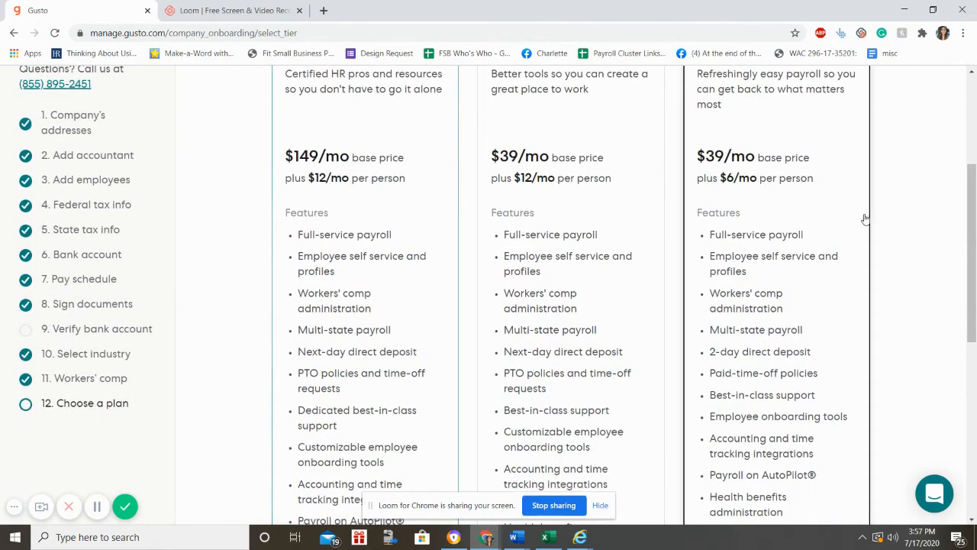
scroll(669, 298, down, 4)
scroll(669, 297, down, 2)
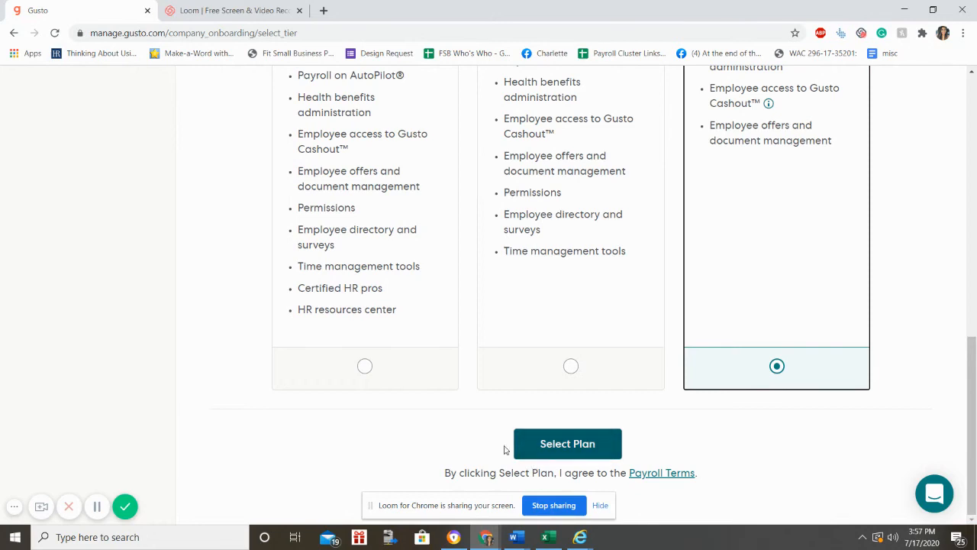
mouse_move(520, 542)
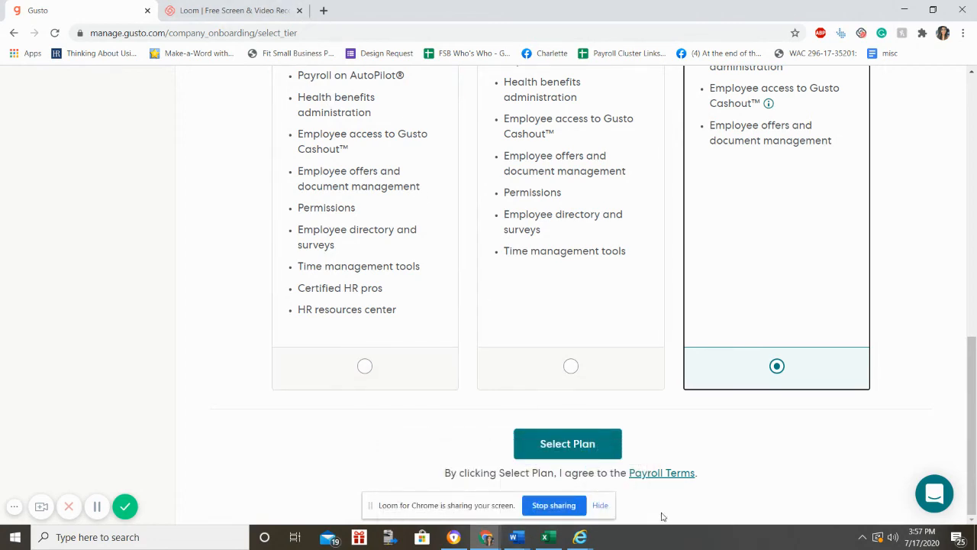
click(585, 442)
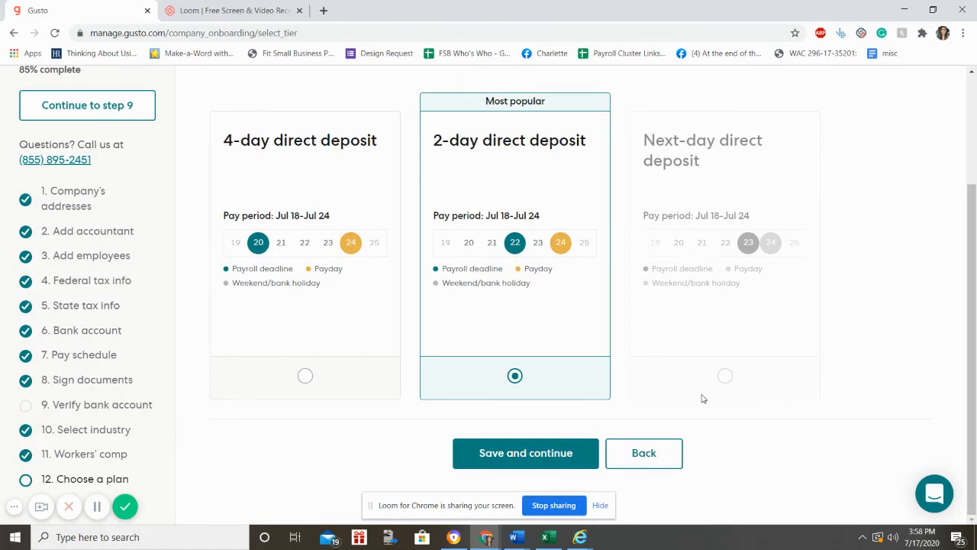
Step: Save the 2-day direct deposit speed, continue setup, and open the demo company dashboard
click(457, 461)
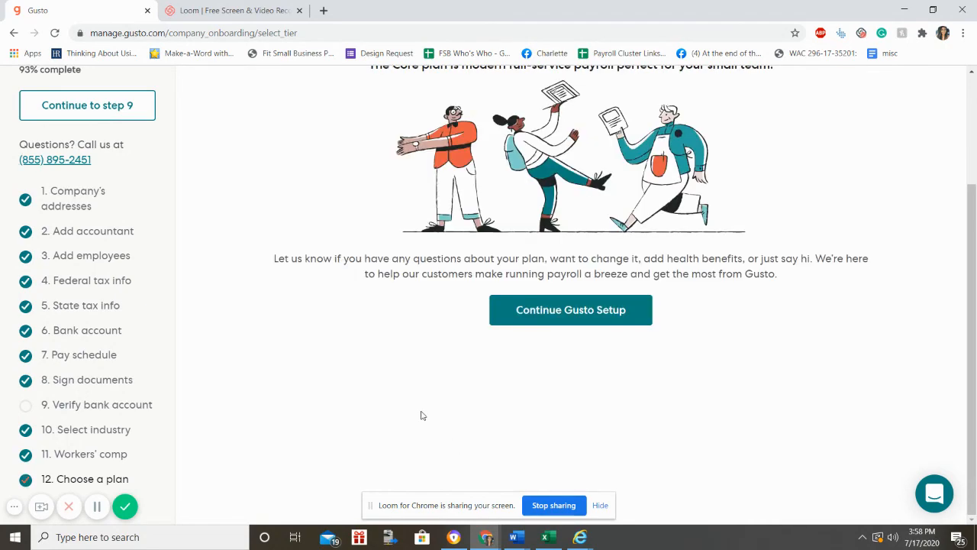
scroll(421, 410, down, 2)
click(524, 311)
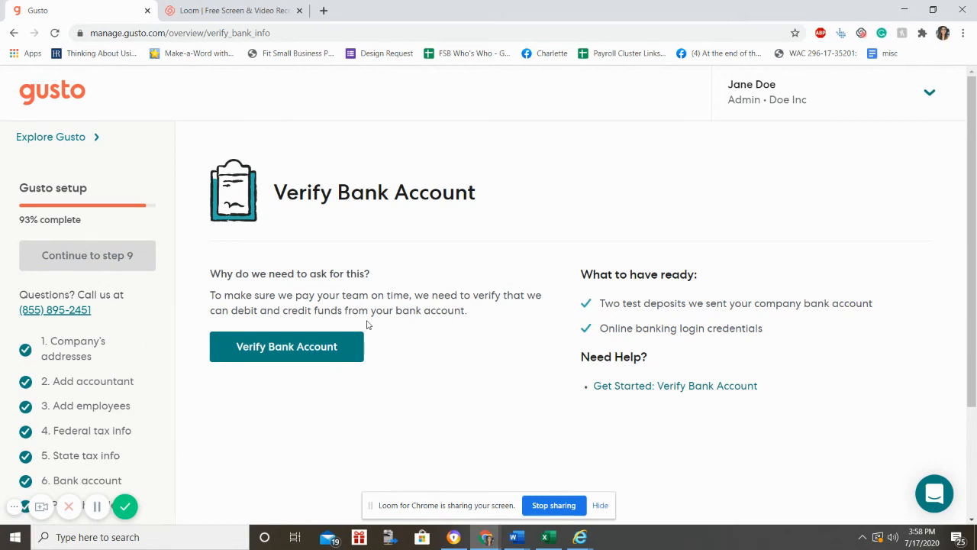
scroll(328, 386, down, 1)
scroll(329, 384, up, 1)
click(97, 505)
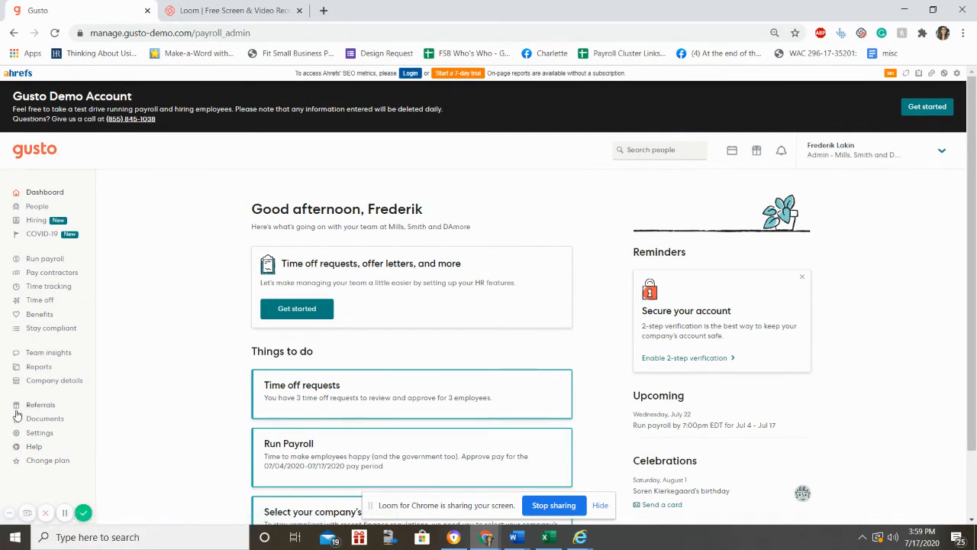
Step: Open Run payroll and review the Regular Payroll for Jul 4 – Jul 17, due July 22nd
click(36, 262)
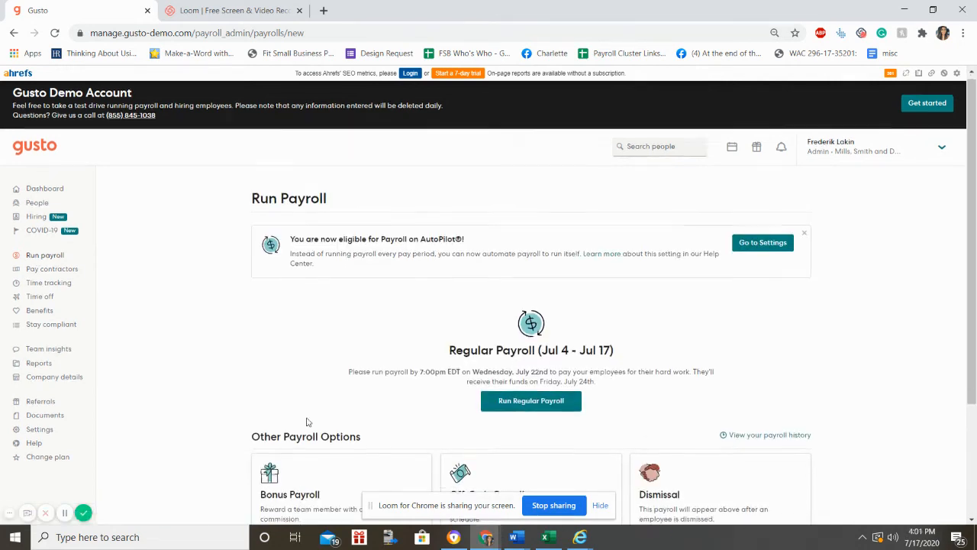
scroll(377, 452, down, 3)
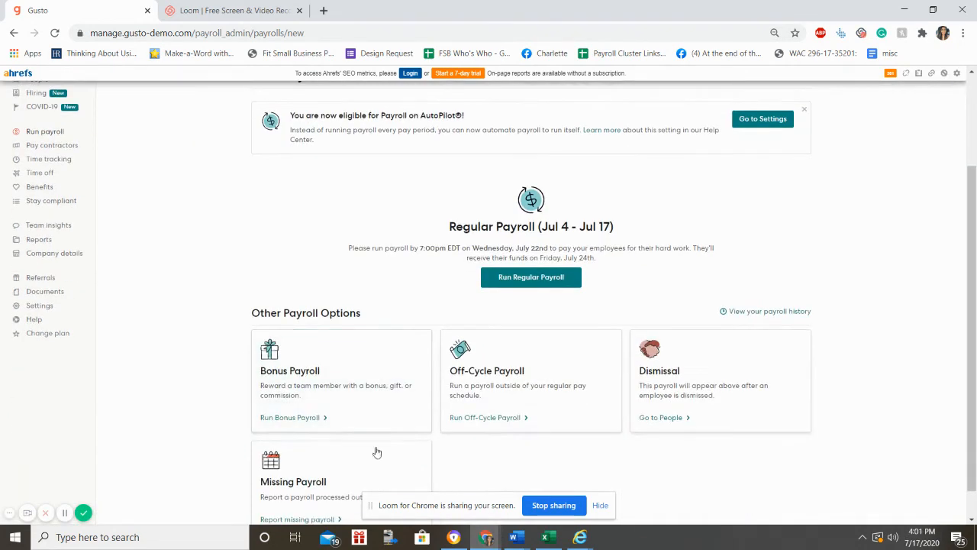
scroll(366, 331, up, 3)
scroll(356, 356, down, 3)
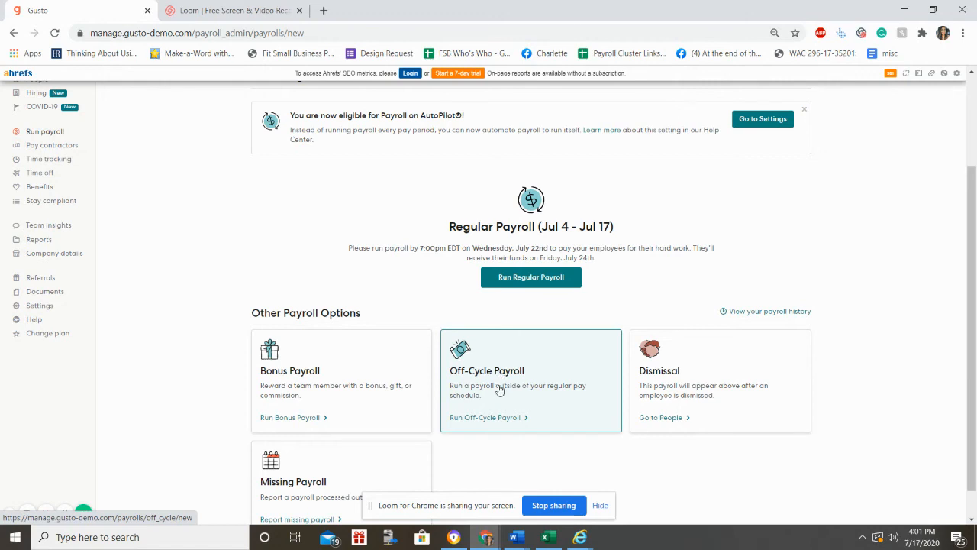
scroll(497, 416, down, 1)
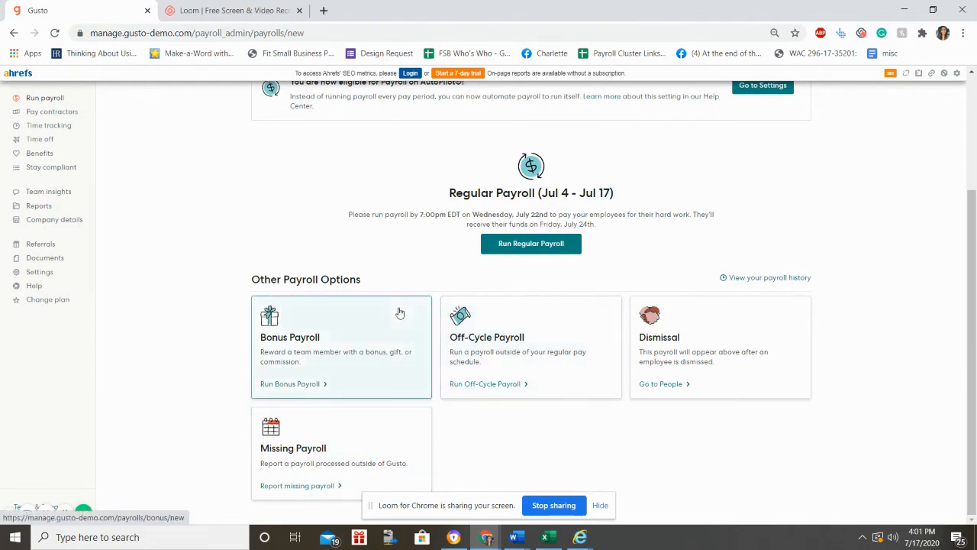
scroll(492, 285, up, 2)
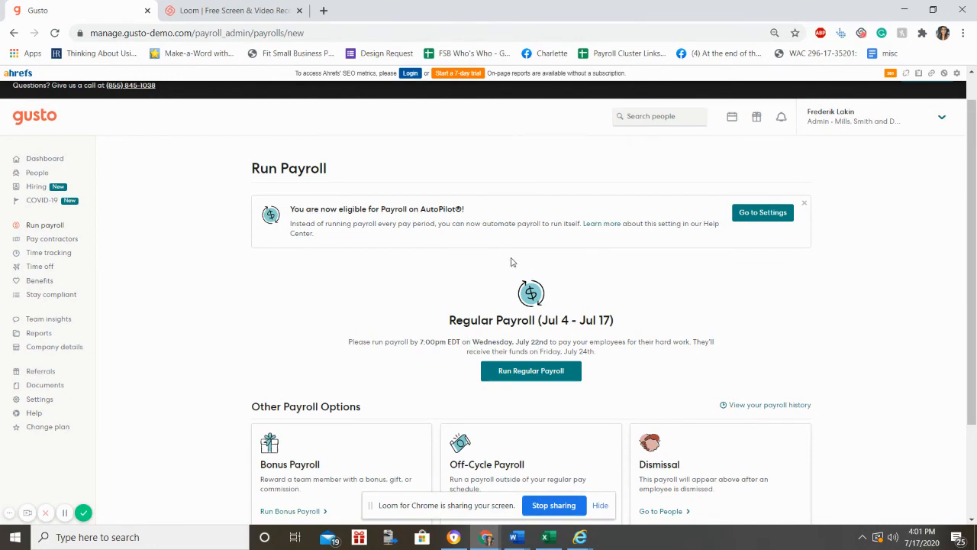
Step: Start the regular payroll for Jul 4 – Jul 17 and scroll through the employee hours list
click(559, 371)
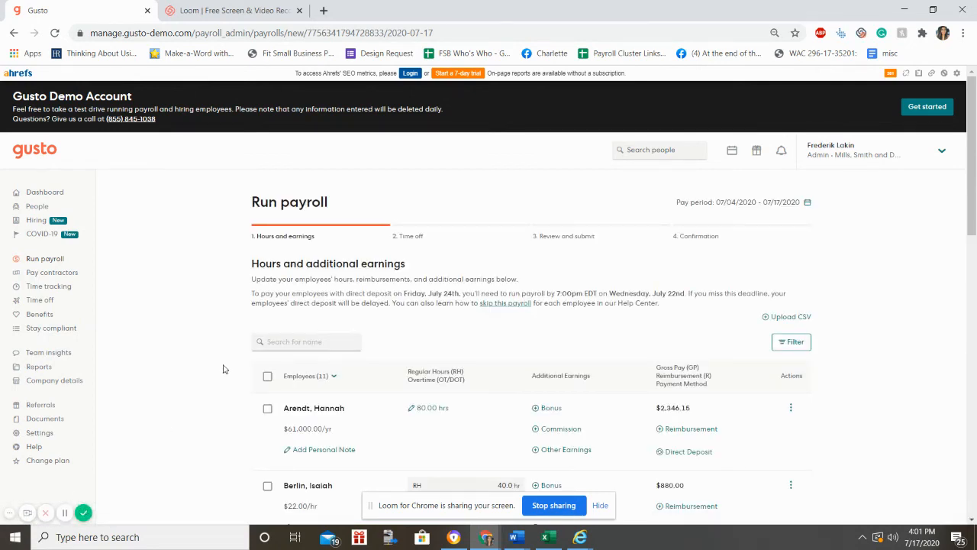
scroll(223, 369, down, 2)
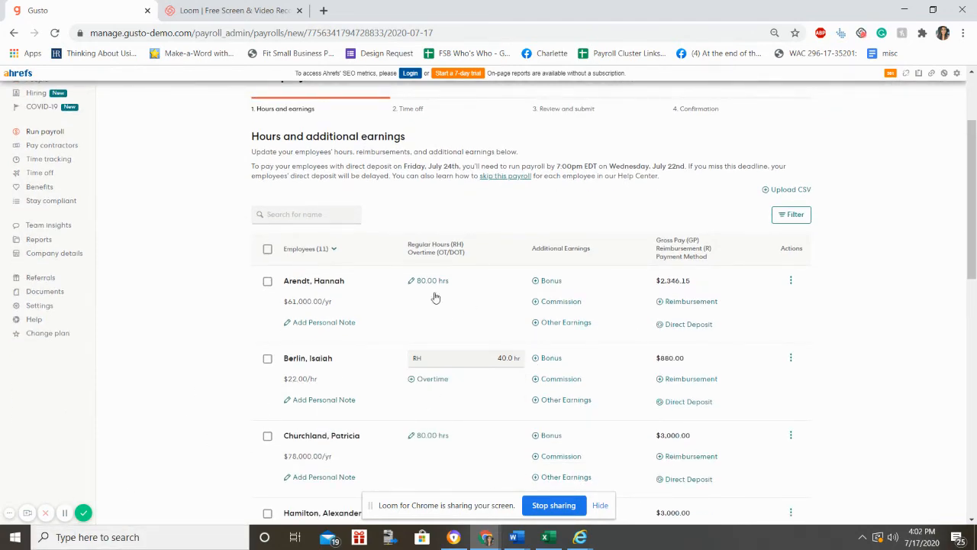
scroll(444, 438, down, 1)
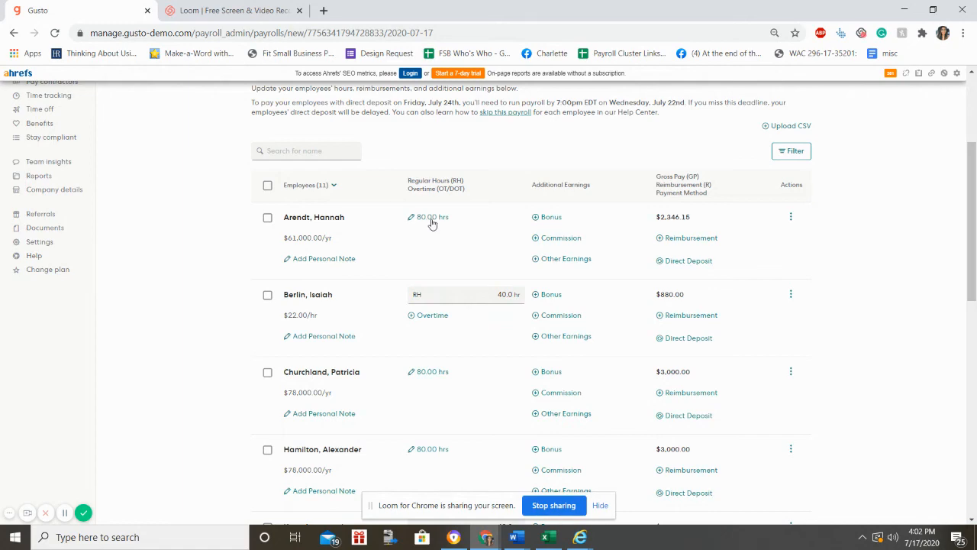
scroll(432, 222, down, 7)
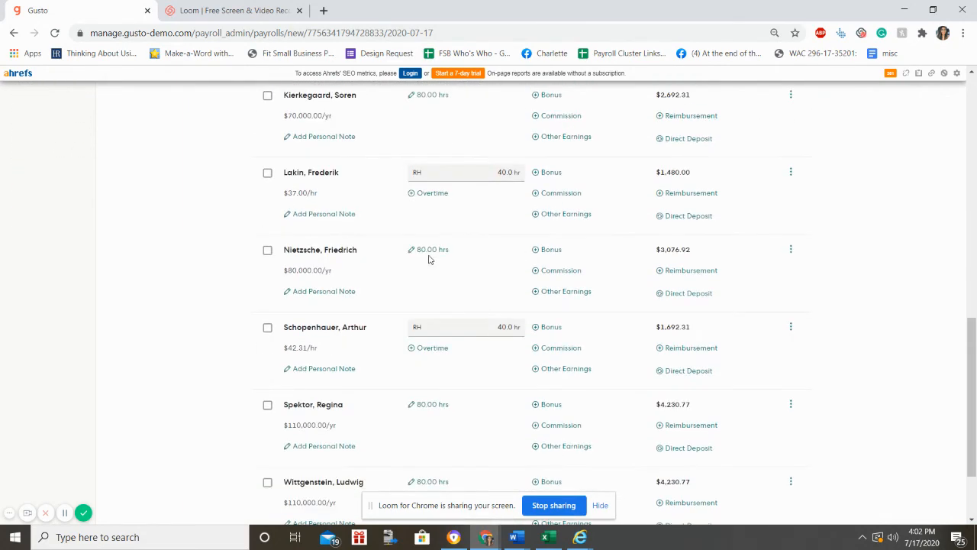
scroll(428, 260, down, 2)
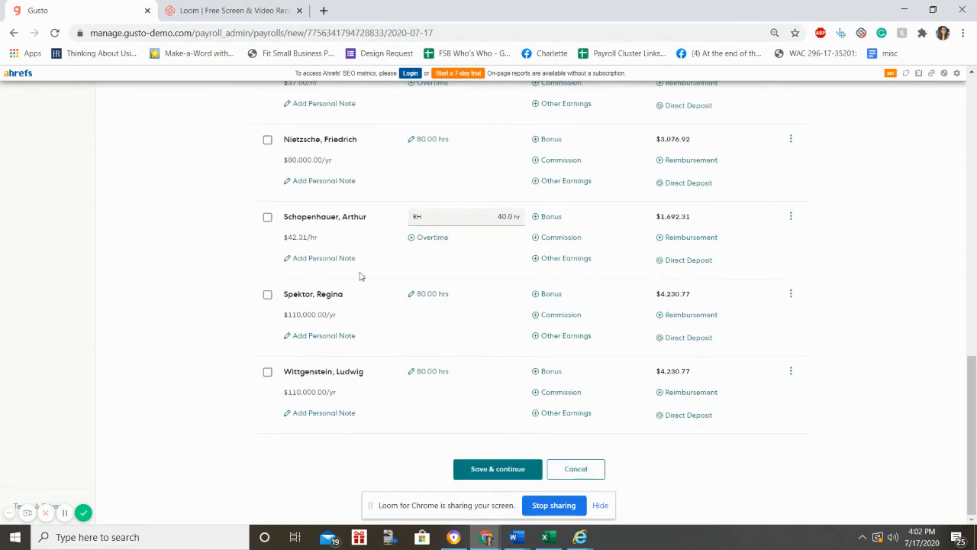
Step: Set the second-to-last salaried employee's regular hours to 80
click(411, 295)
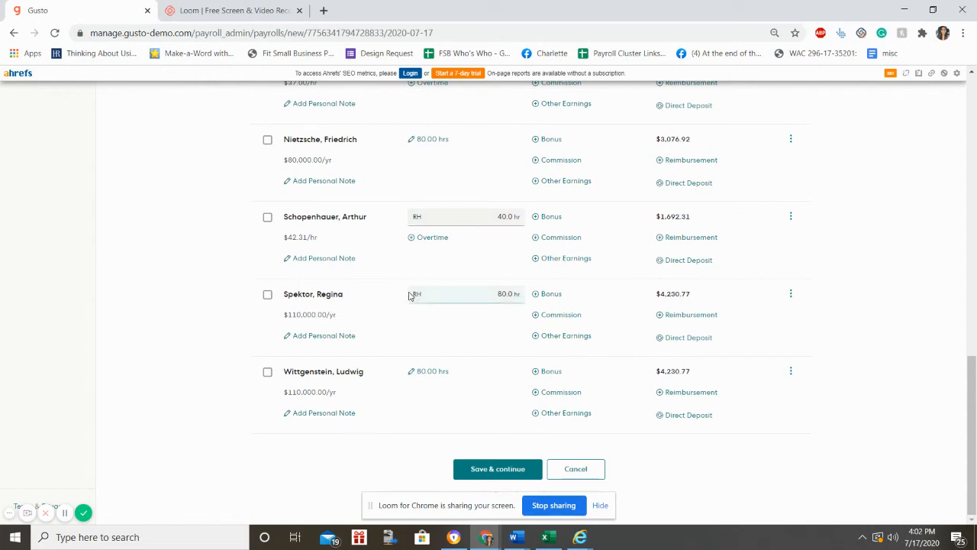
click(490, 294)
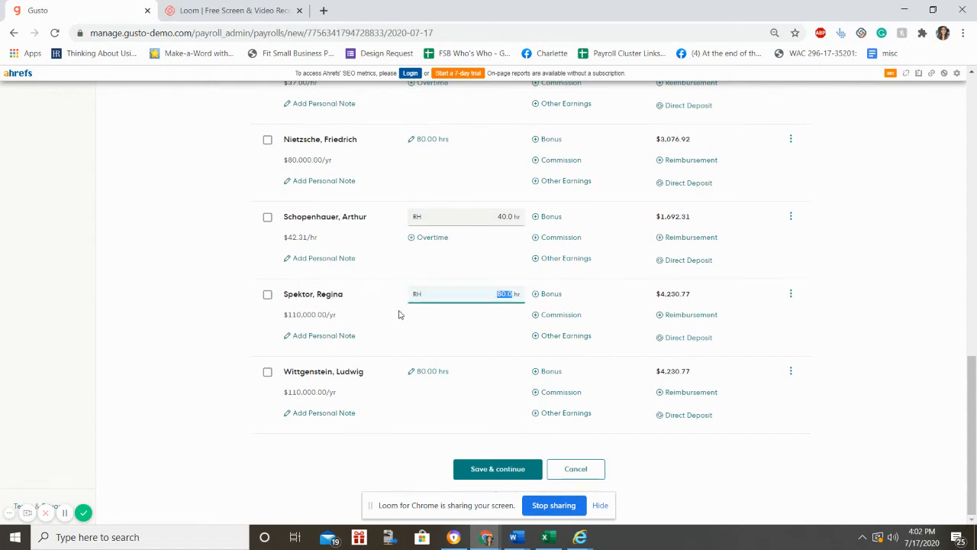
text(80)
click(425, 330)
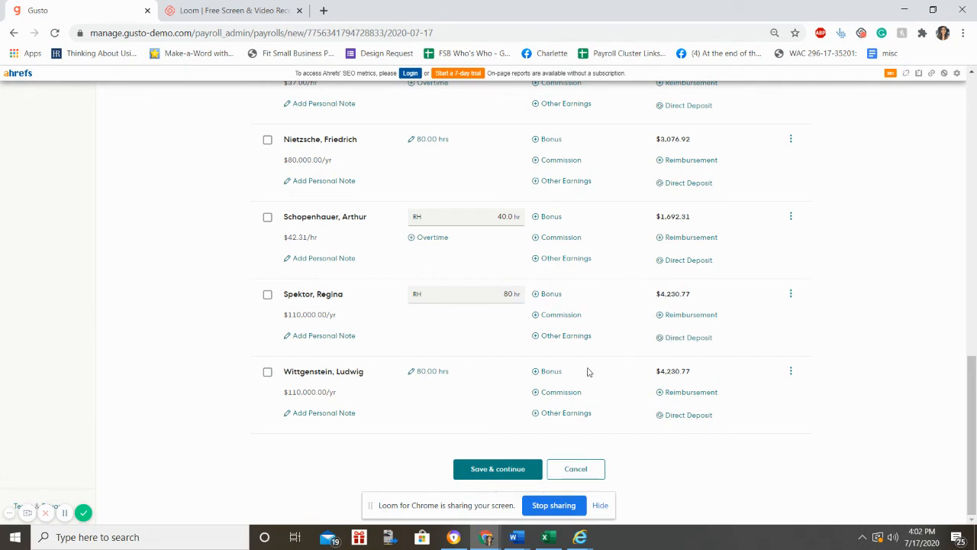
scroll(382, 339, up, 15)
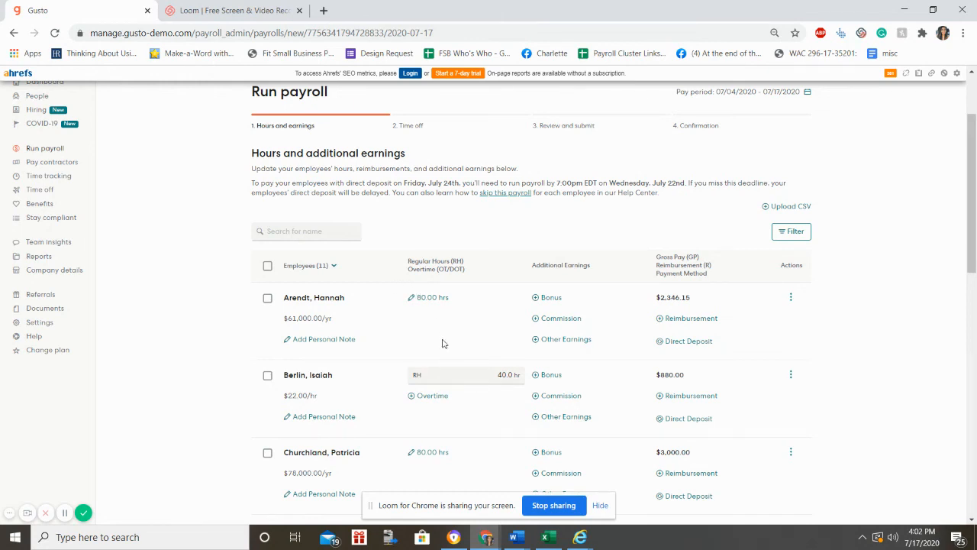
scroll(446, 344, down, 3)
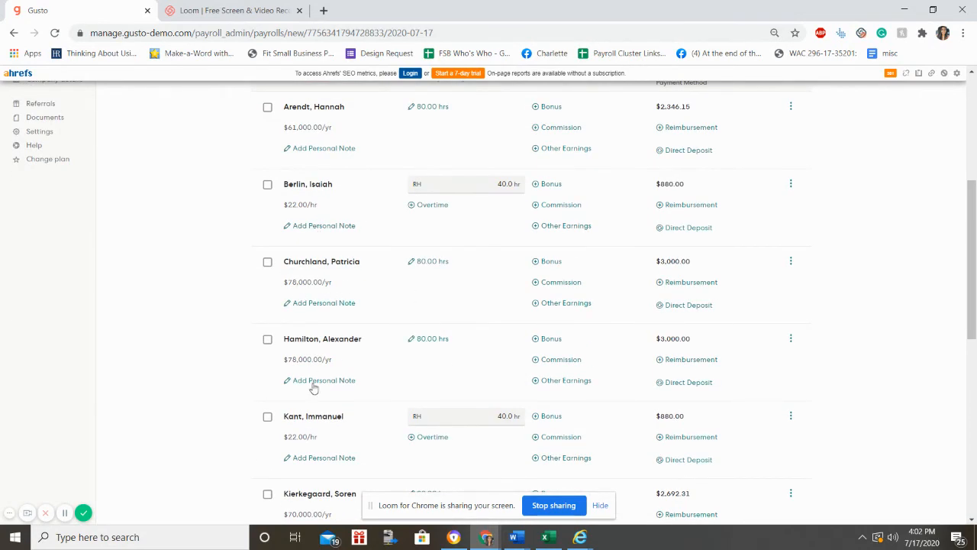
scroll(313, 387, down, 3)
scroll(313, 387, down, 3)
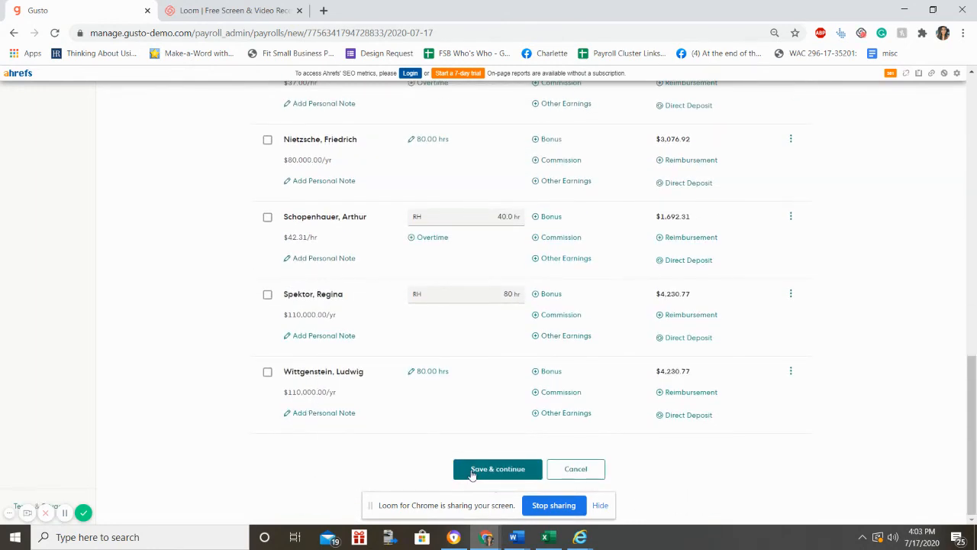
Step: Save hours, move to the Time off step, and enter 5 PTO hours for the second employee
click(498, 470)
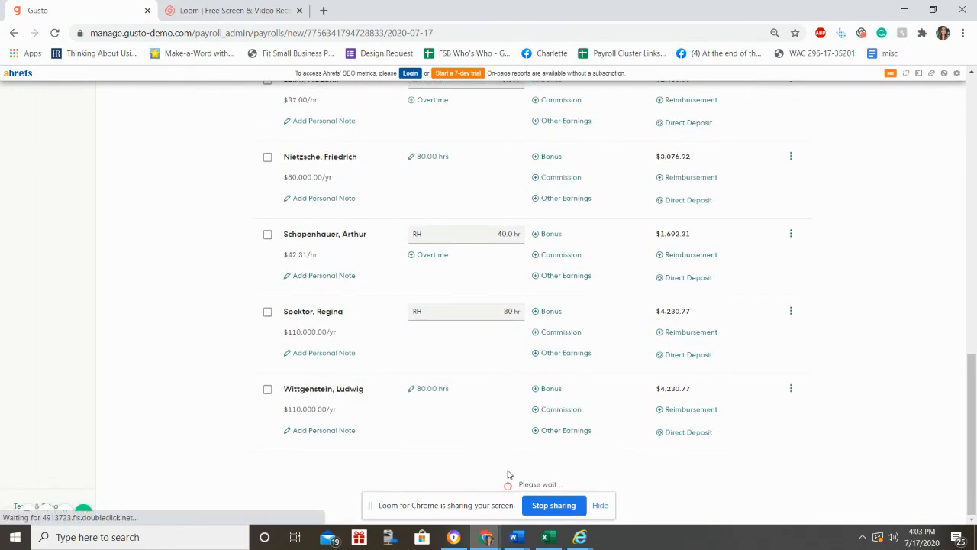
mouse_move(545, 536)
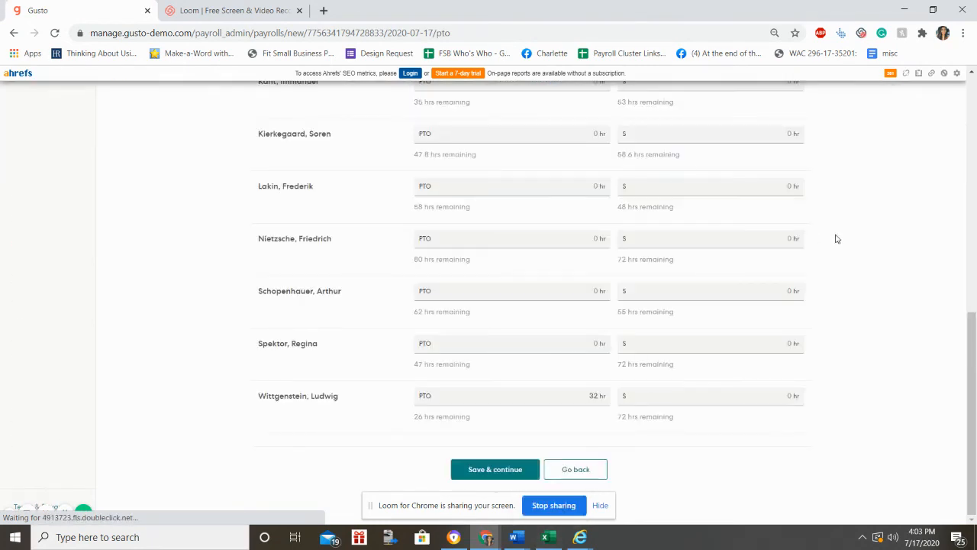
scroll(725, 168, up, 5)
scroll(740, 193, up, 2)
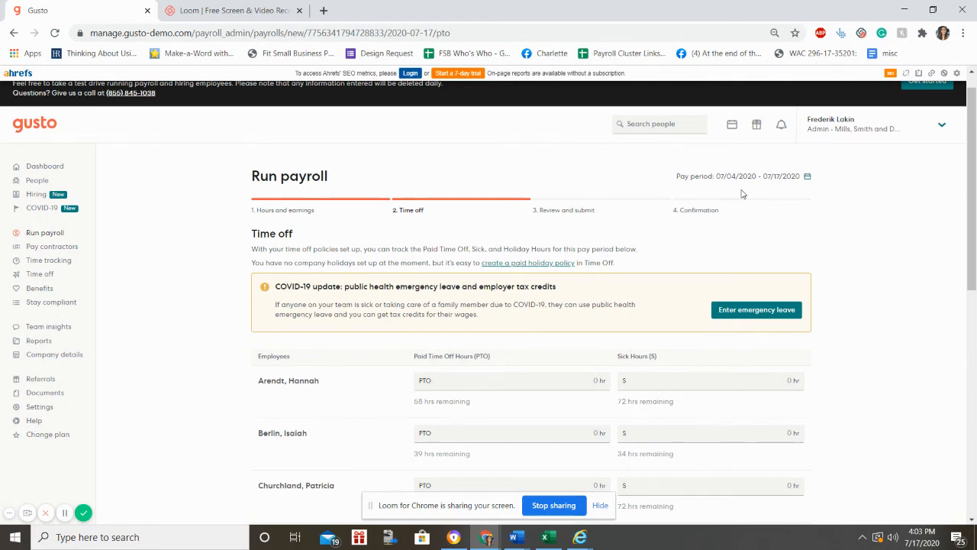
scroll(744, 214, down, 6)
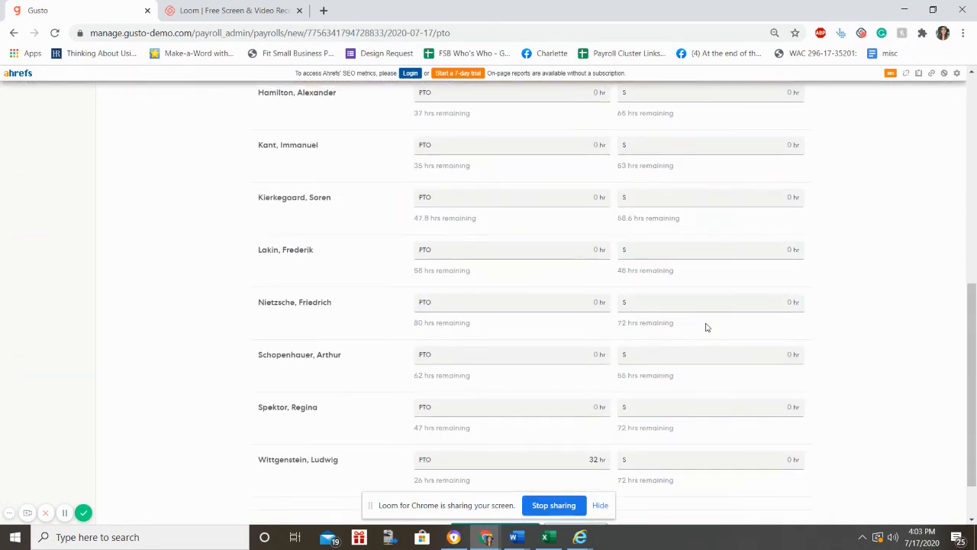
scroll(706, 327, up, 3)
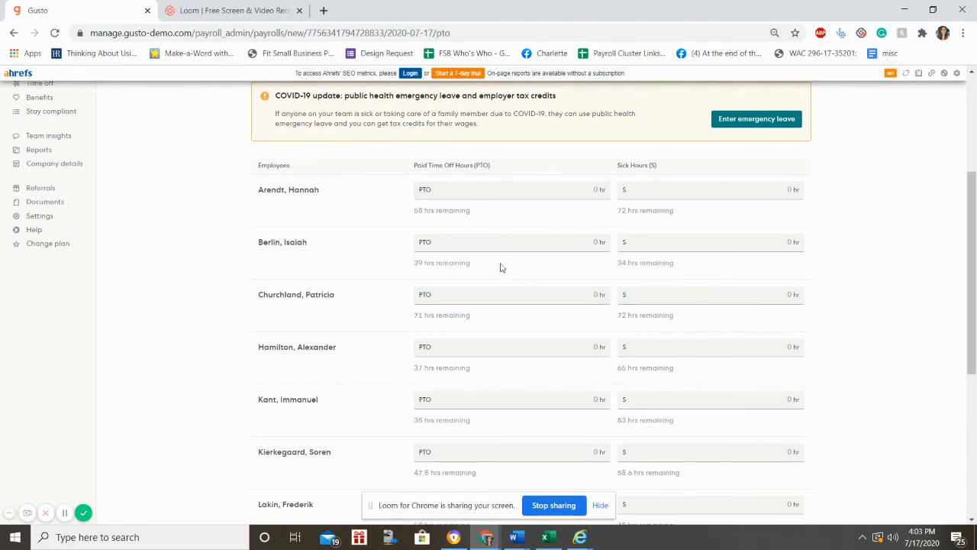
click(455, 246)
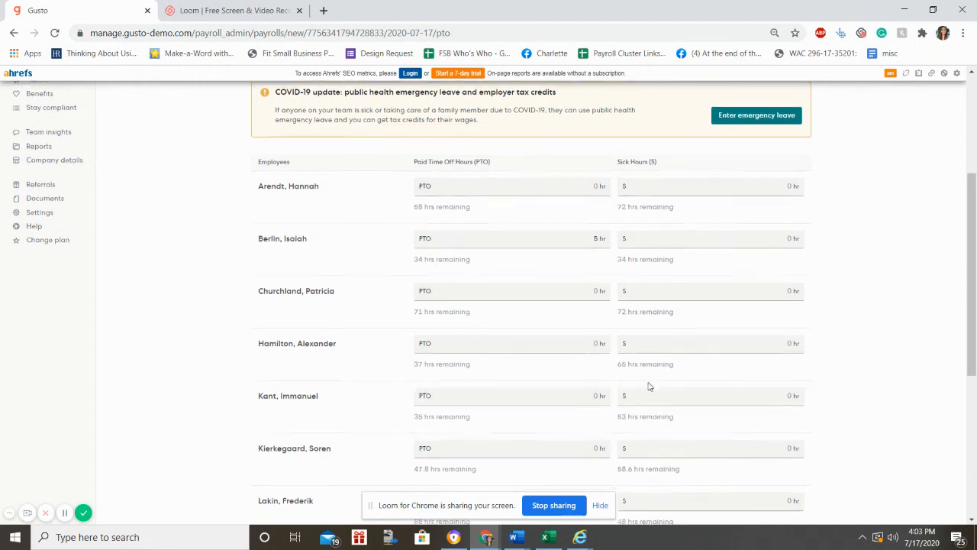
scroll(648, 386, down, 5)
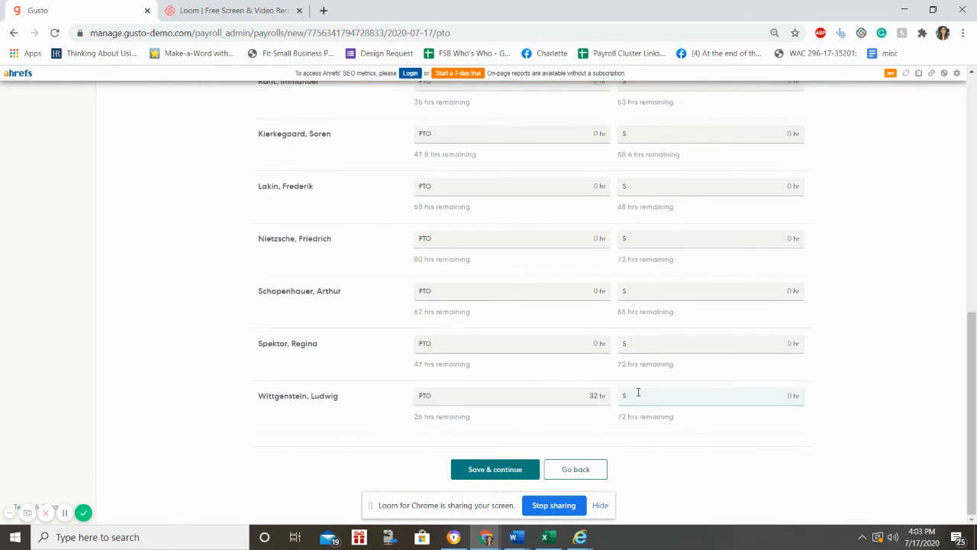
Step: Save time off and review the summary: $31,043.58 total, $28,139.12 debit on Jul 22, 2020
click(462, 468)
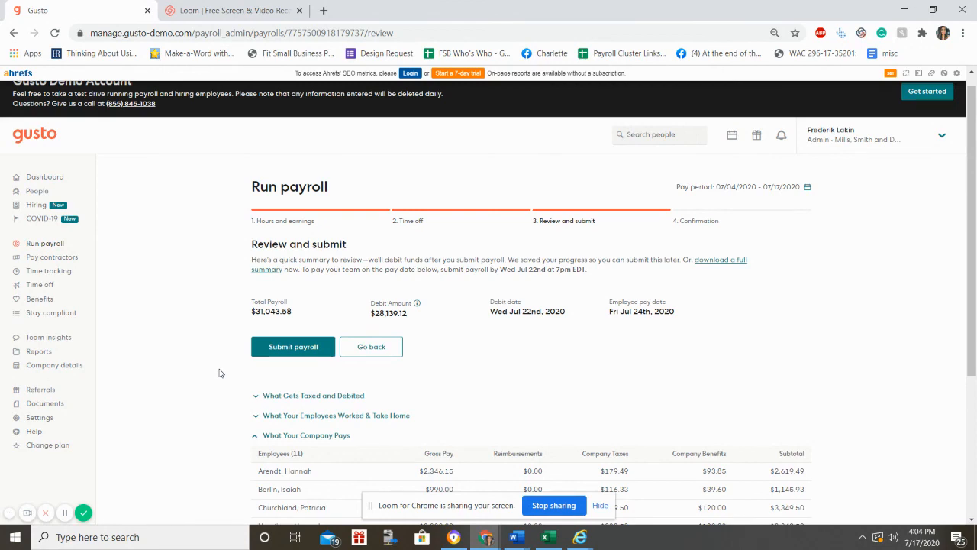
scroll(328, 347, down, 3)
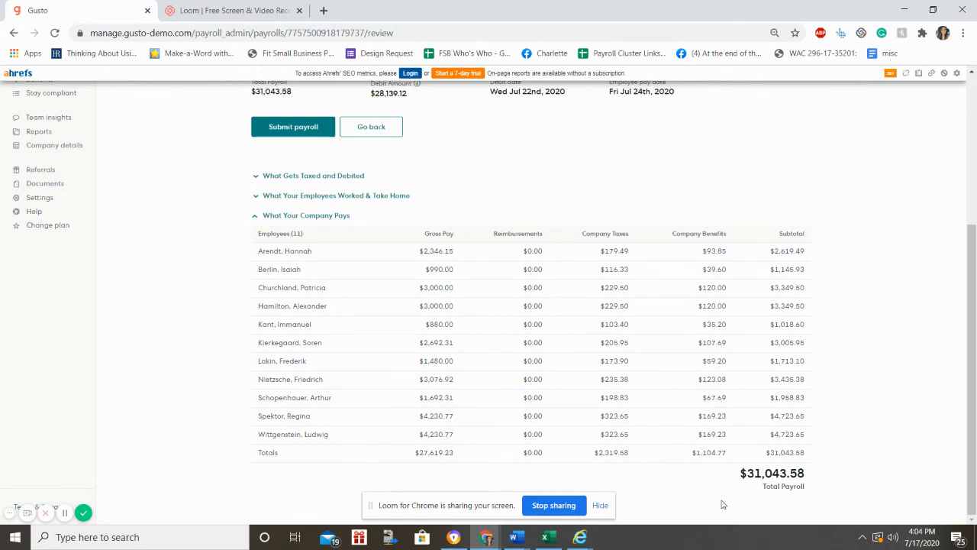
scroll(723, 505, up, 3)
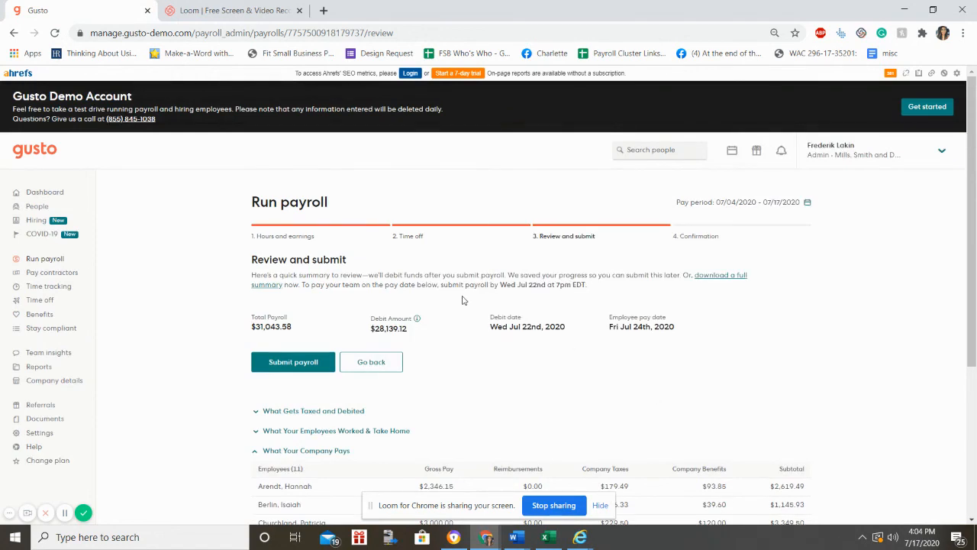
mouse_move(398, 326)
scroll(975, 233, down, 3)
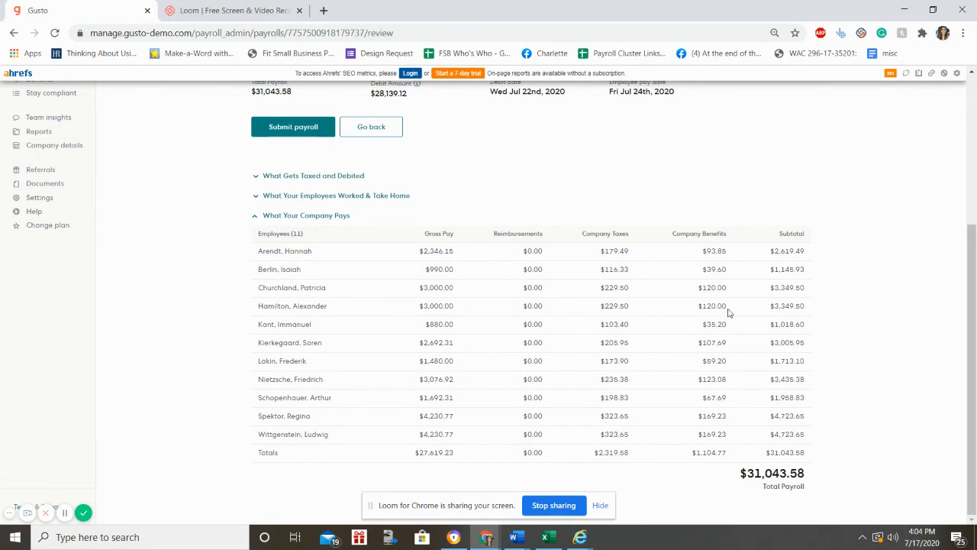
scroll(741, 384, up, 3)
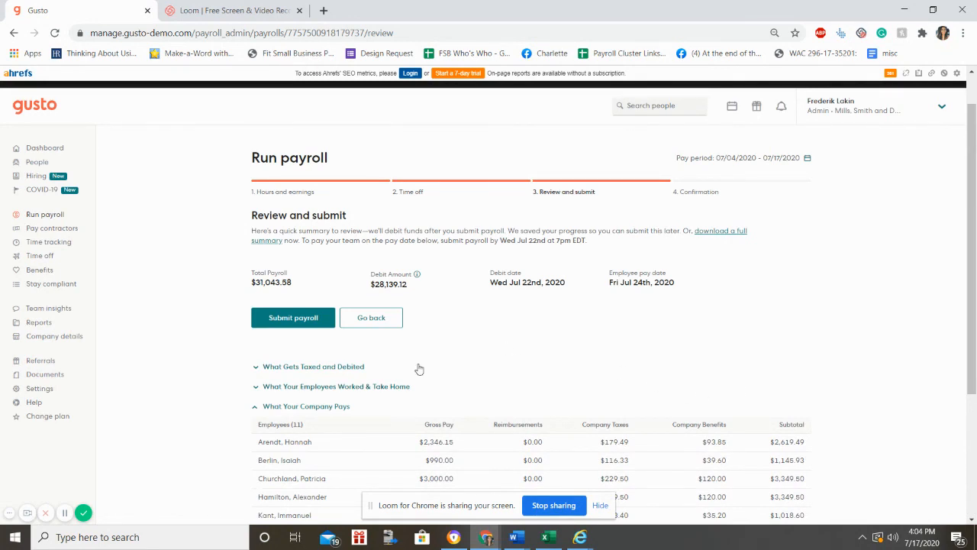
Step: Submit the payroll and review the confirmation's tax and debit tables totalling $31,043.58
click(302, 324)
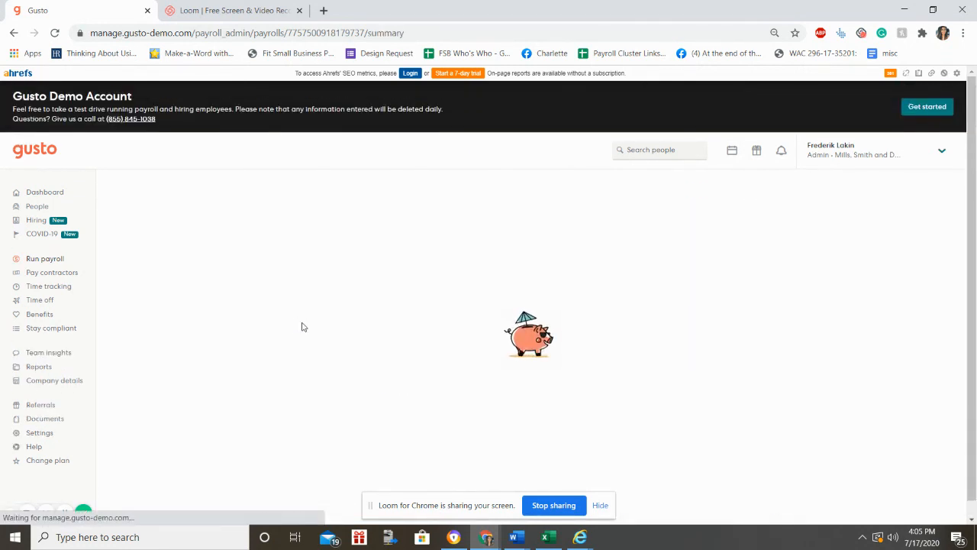
scroll(302, 332, down, 1)
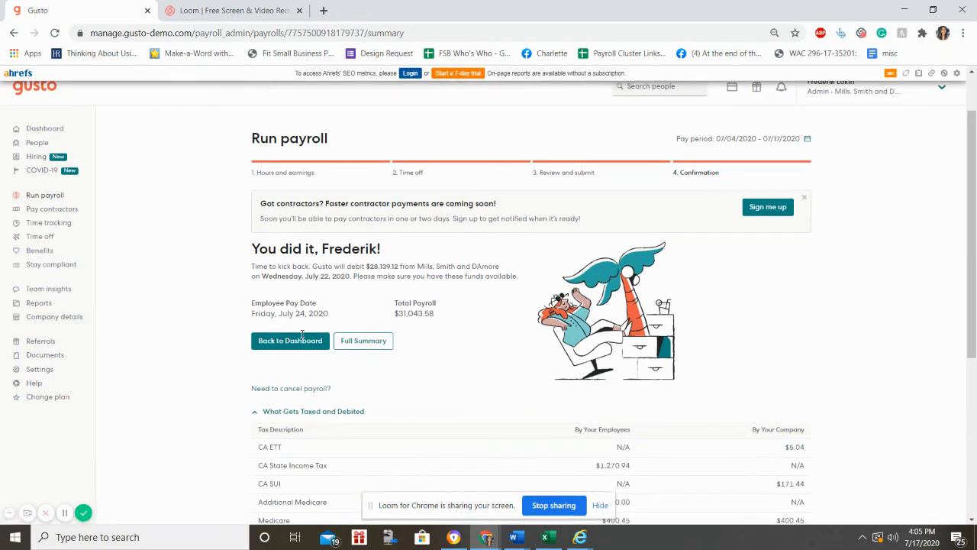
scroll(526, 344, down, 3)
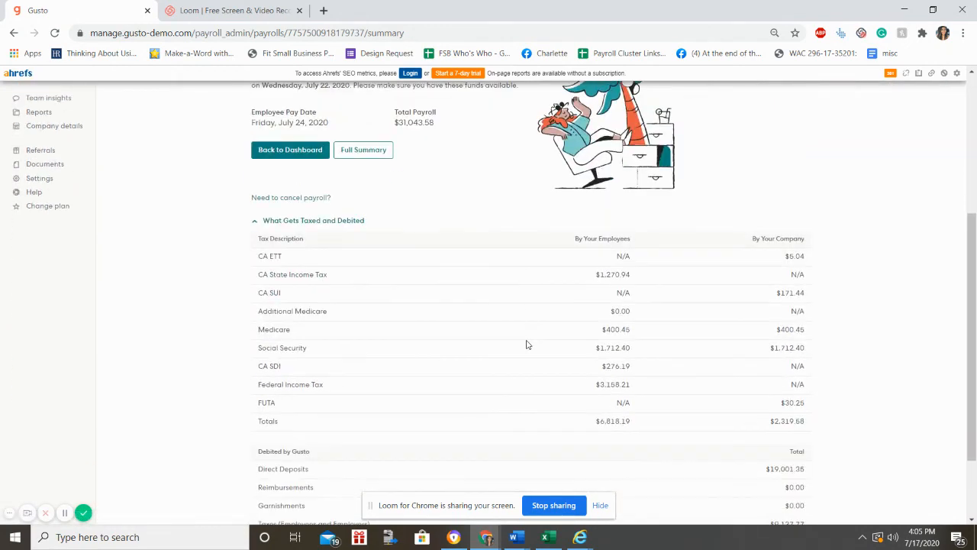
scroll(526, 344, up, 3)
scroll(526, 345, down, 5)
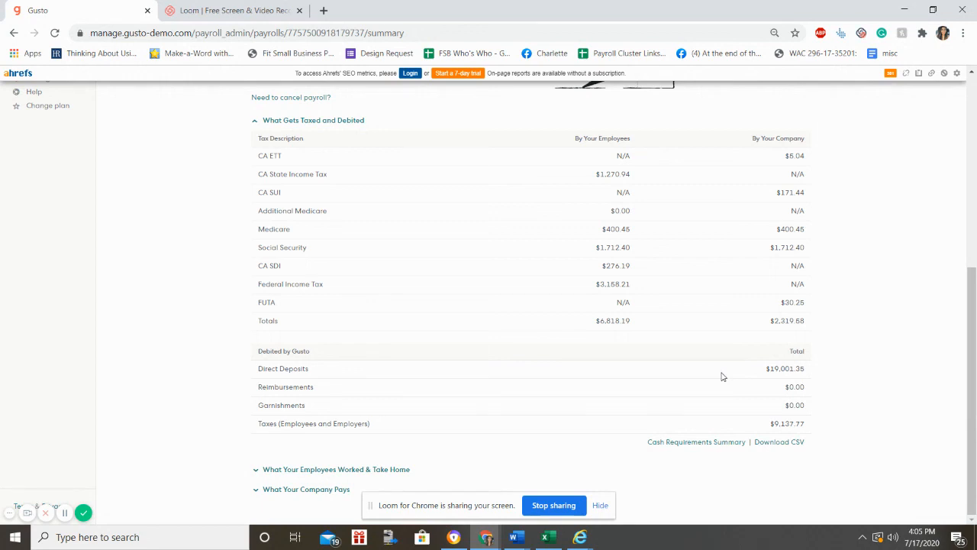
scroll(723, 376, up, 1)
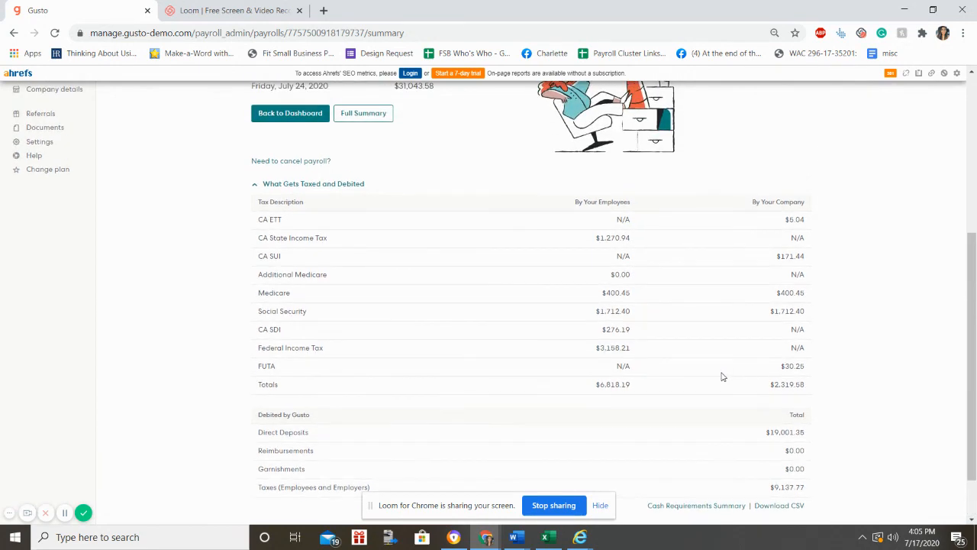
scroll(362, 308, up, 3)
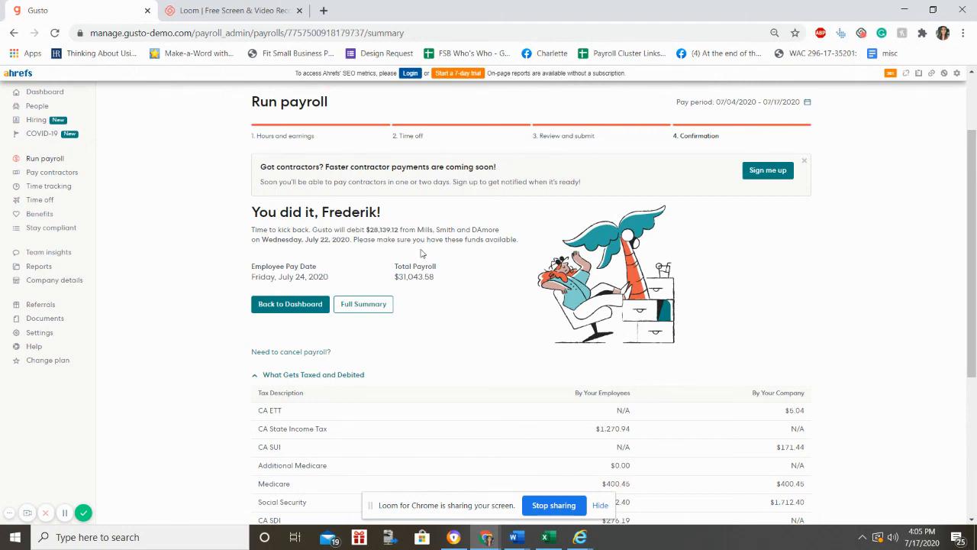
scroll(420, 253, down, 4)
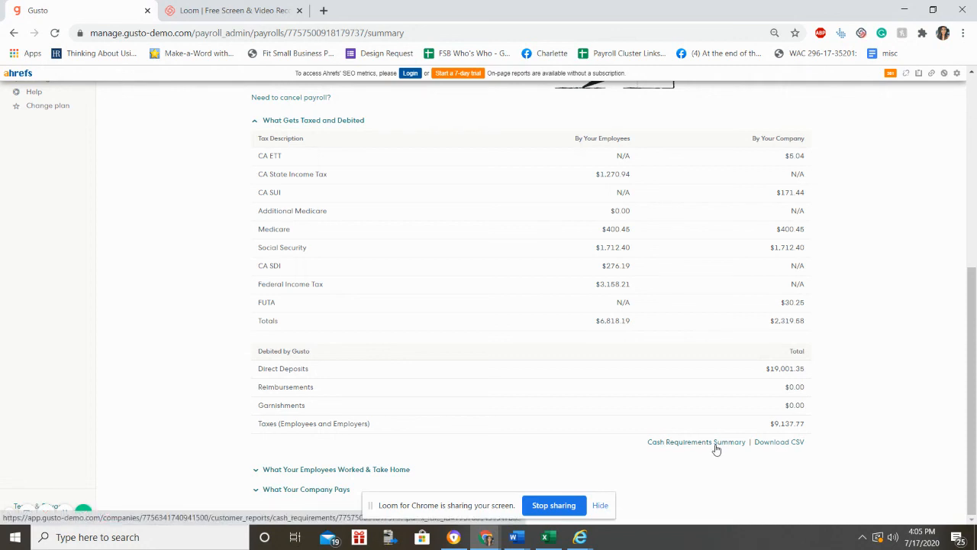
scroll(715, 449, up, 2)
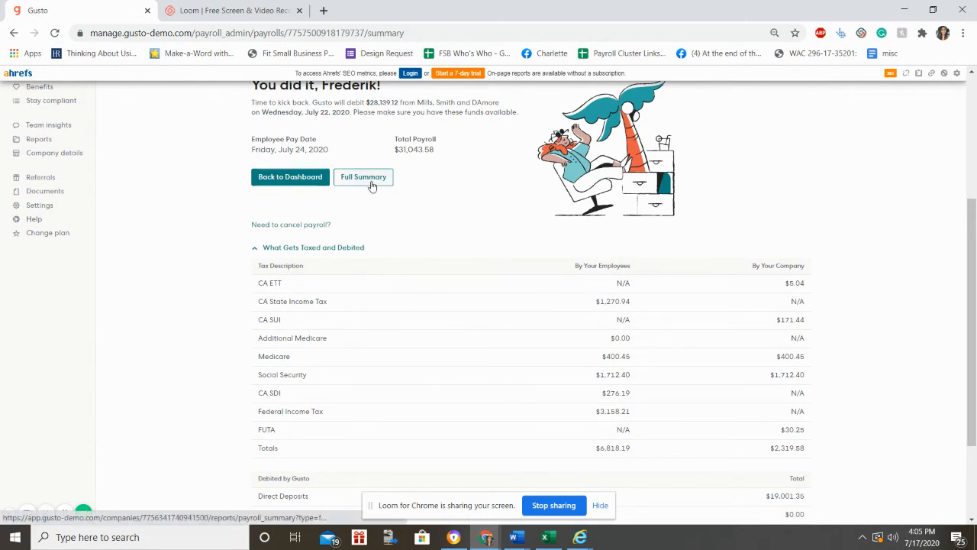
scroll(390, 198, up, 2)
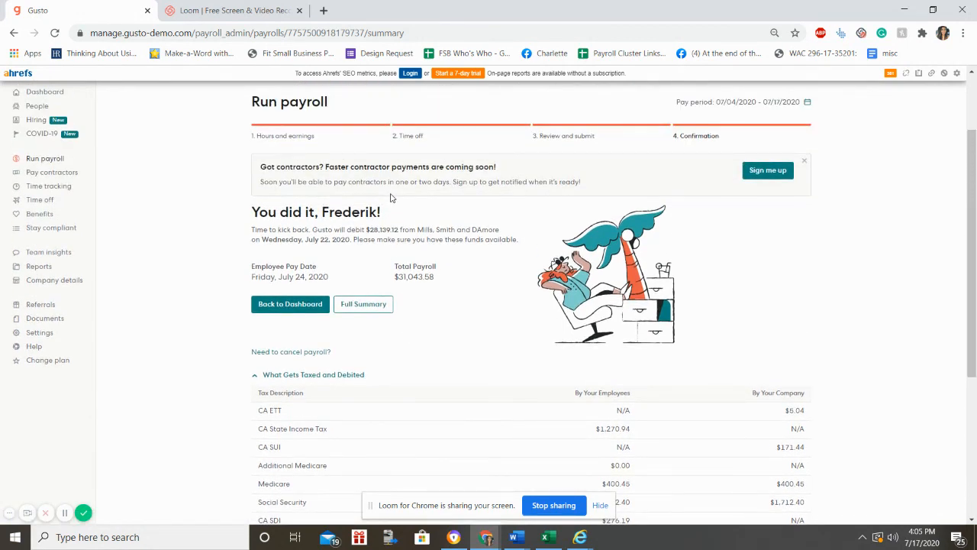